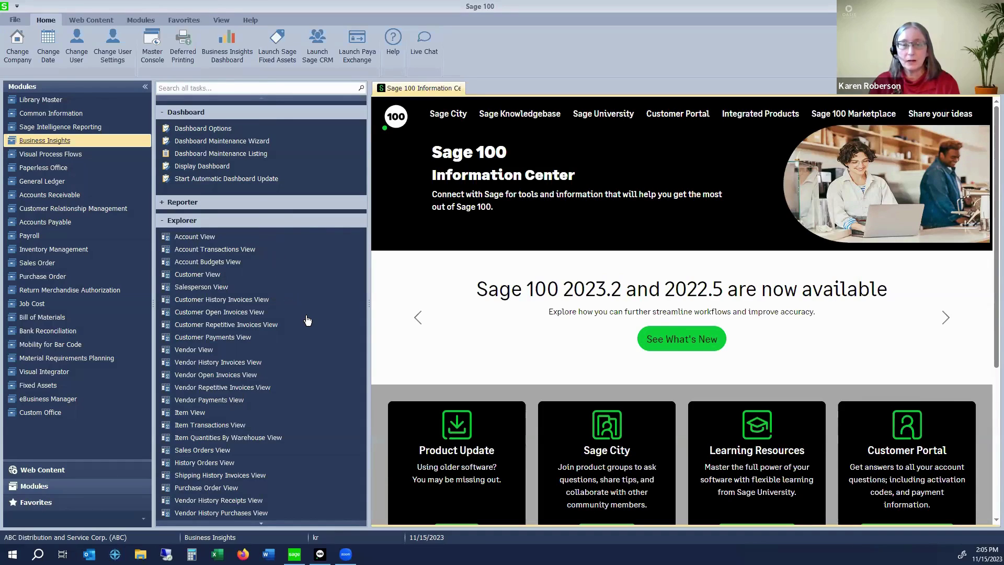
- Look through the Business Insights Explorer views and the Explore views offered in General Ledger and Accounts Receivable
scroll(301, 324, "down", 5)
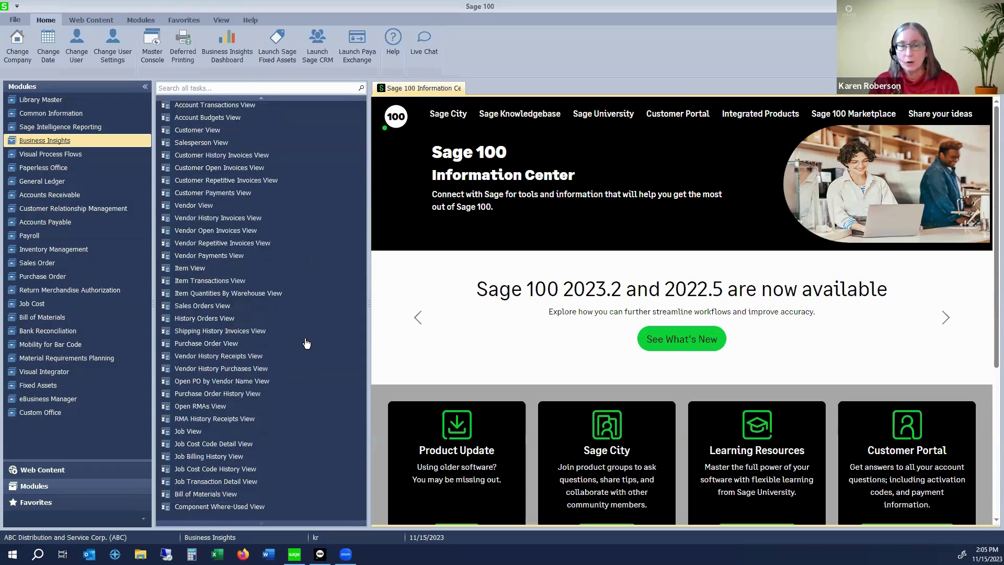
scroll(307, 343, "up", 8)
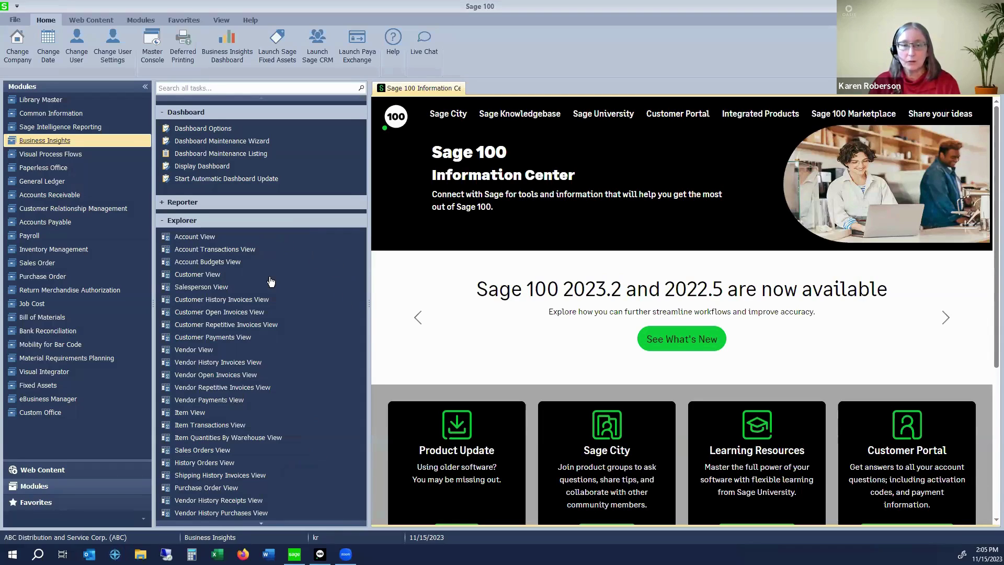
scroll(274, 296, "down", 3)
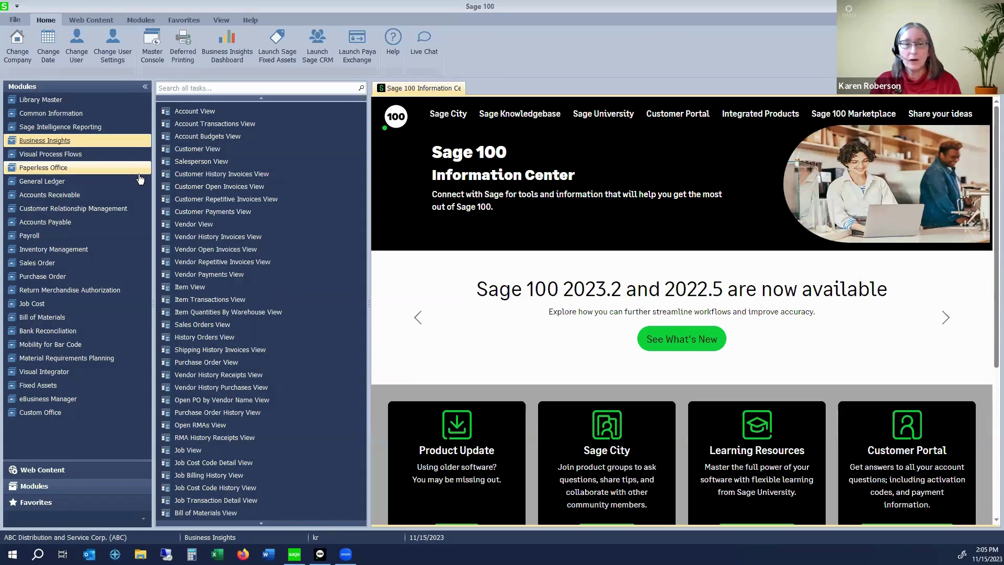
left_click(47, 183)
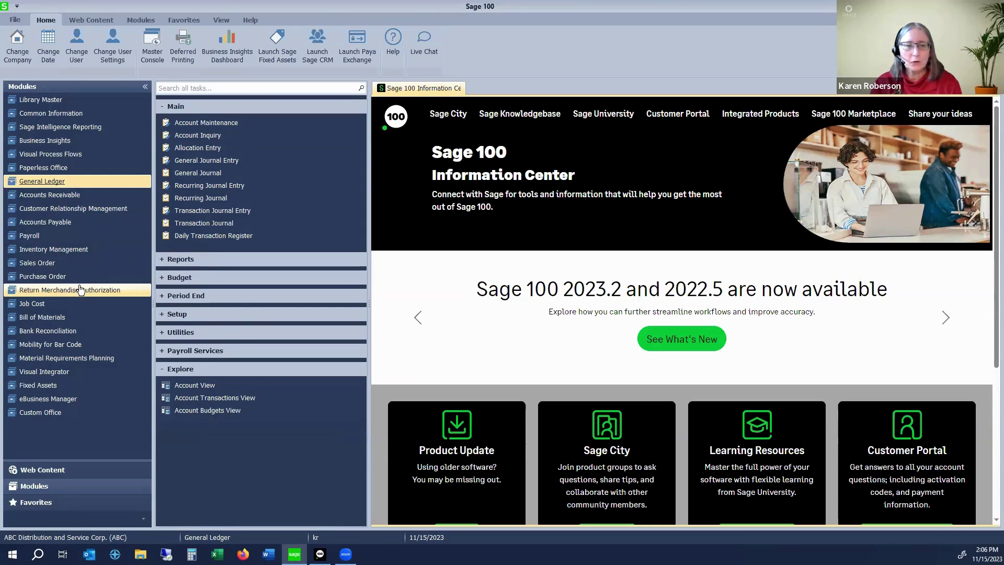
left_click(76, 195)
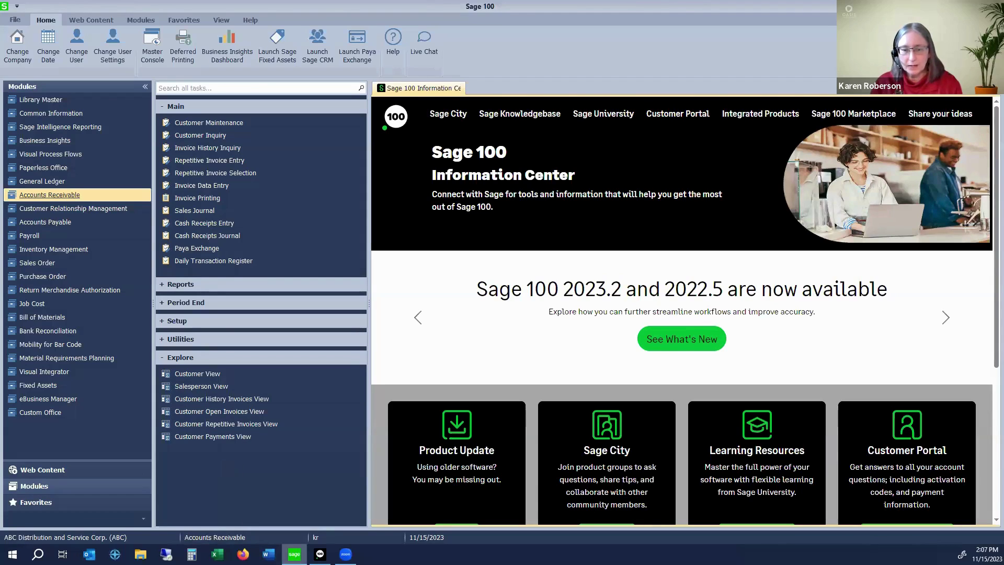
- Switch to the Business Insights Explorer window with the customer history invoices and review the available Standard, Public and Private settings
mouse_move(294, 553)
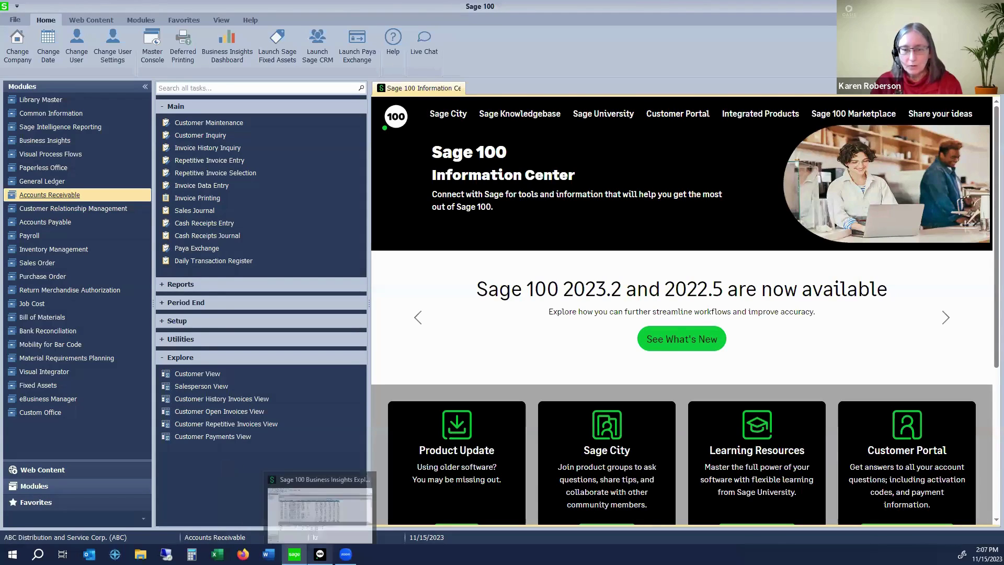
left_click(309, 505)
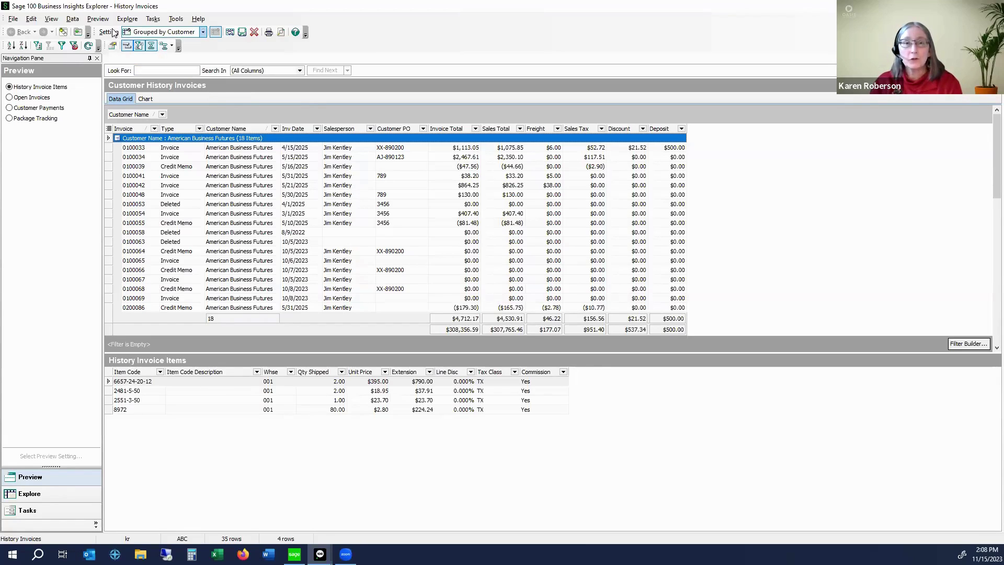
left_click(202, 33)
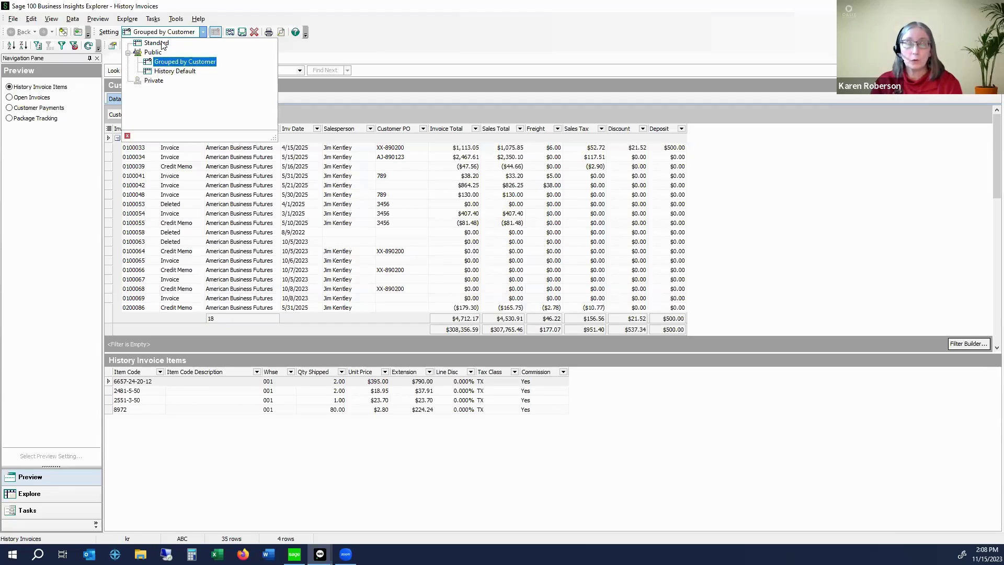
left_click(326, 51)
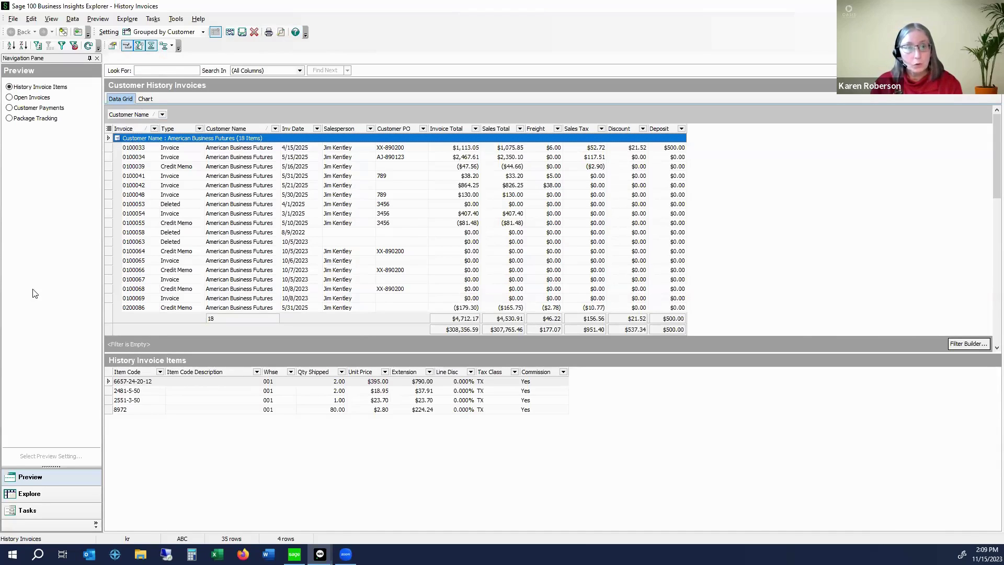
- Show the available tasks for history invoices and select the first American Business Futures invoice
left_click(27, 59)
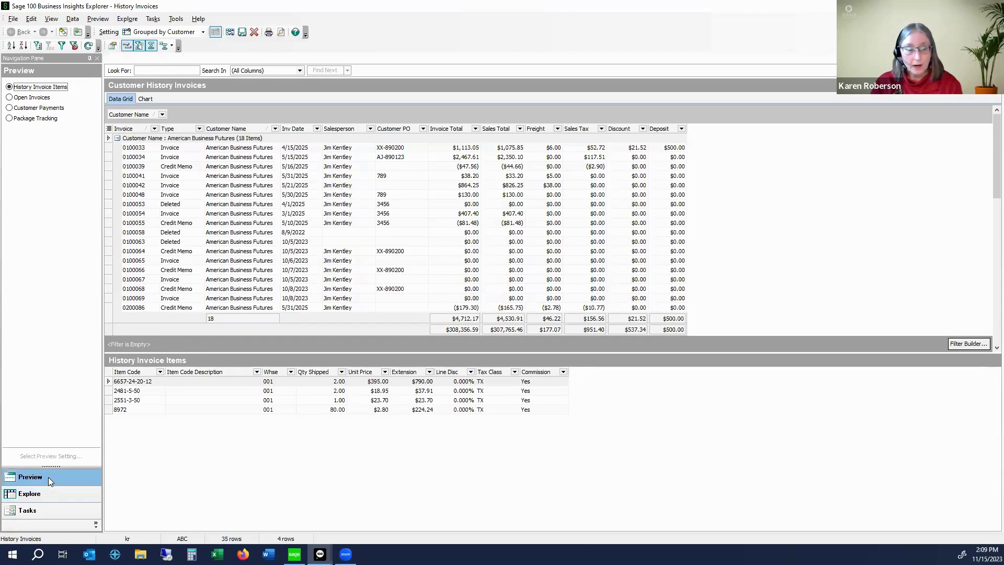
left_click(51, 508)
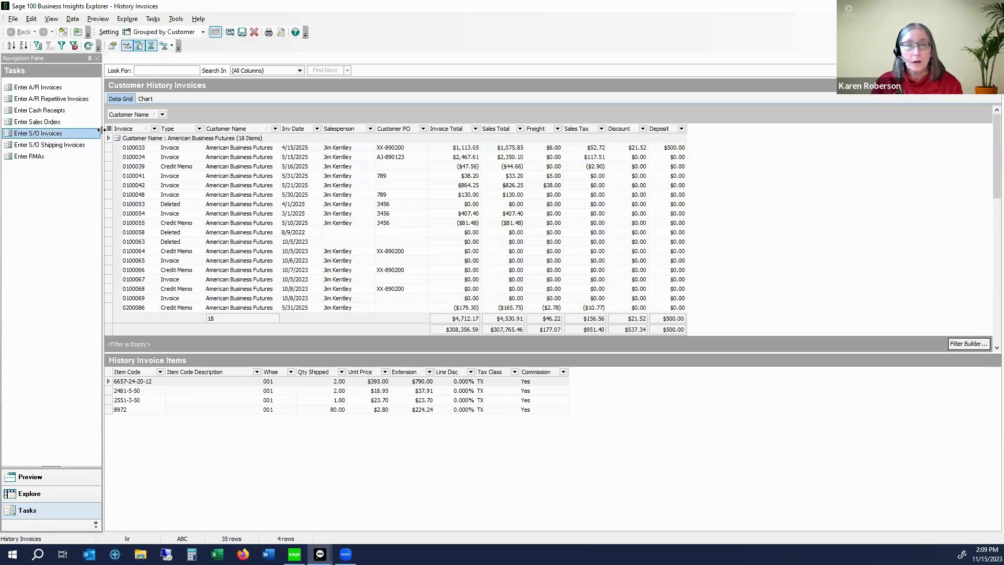
left_click(130, 150)
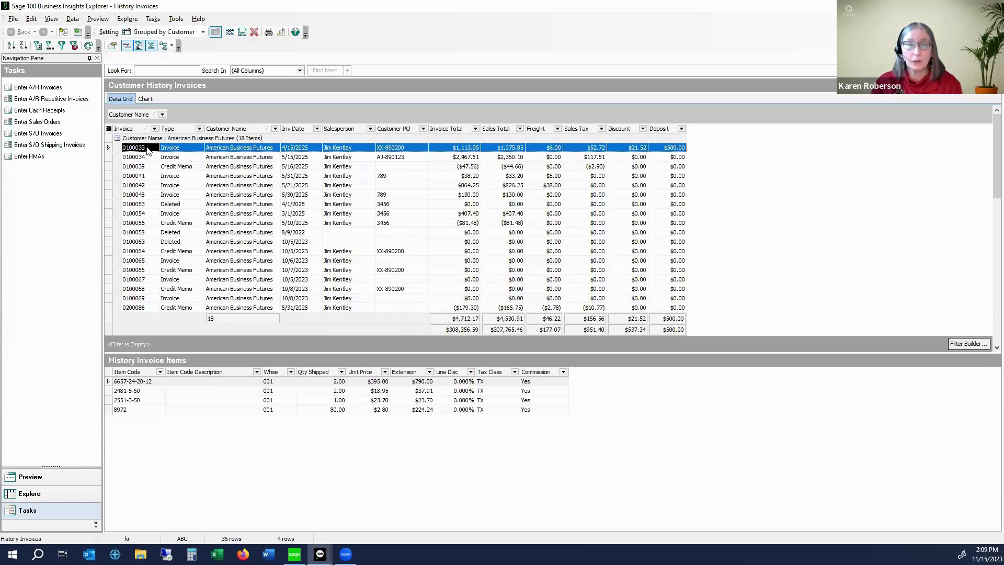
- Review the actions available for the first American Business Futures invoice without running any of them
right_click(50, 89)
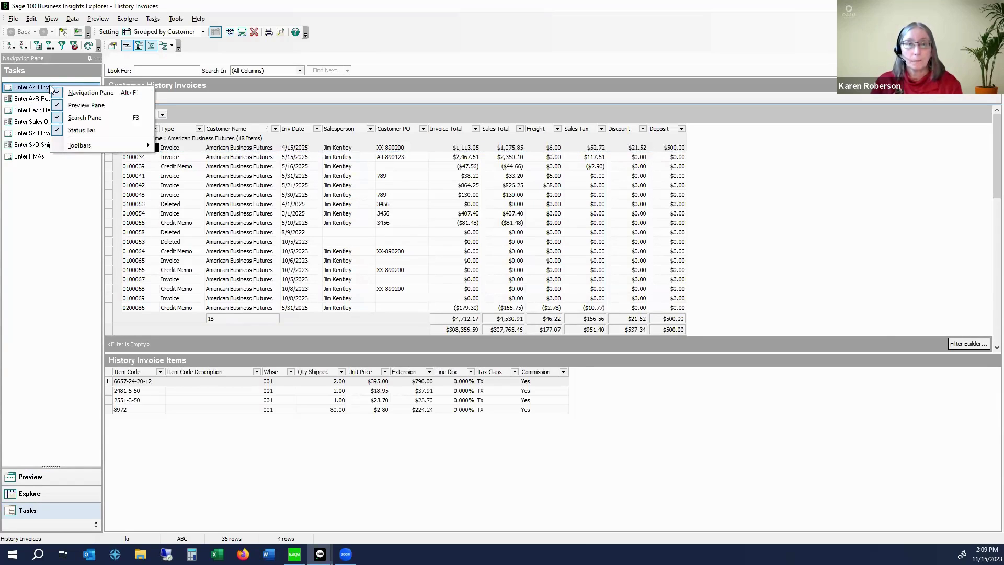
left_click(190, 152)
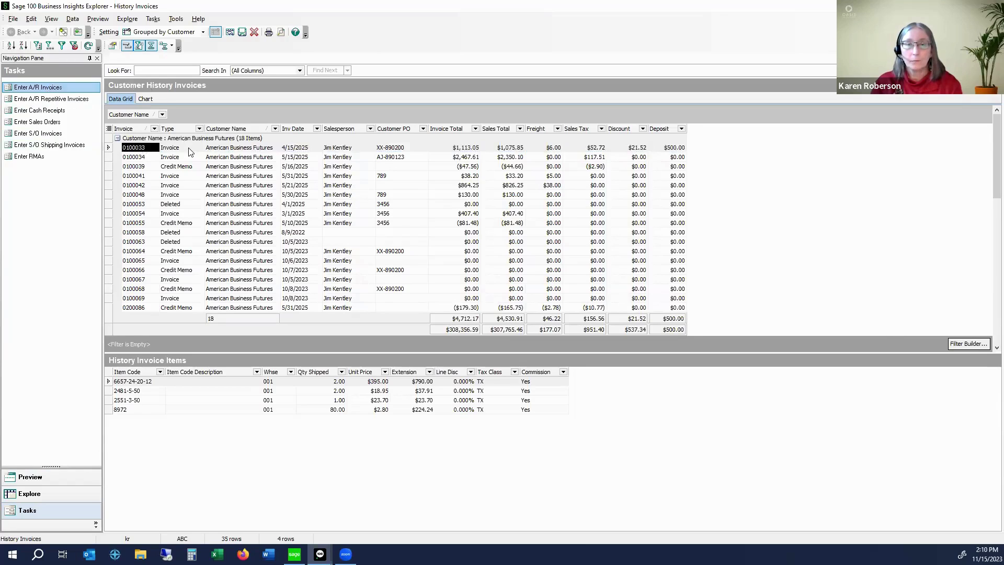
right_click(190, 152)
left_click(137, 148)
right_click(138, 147)
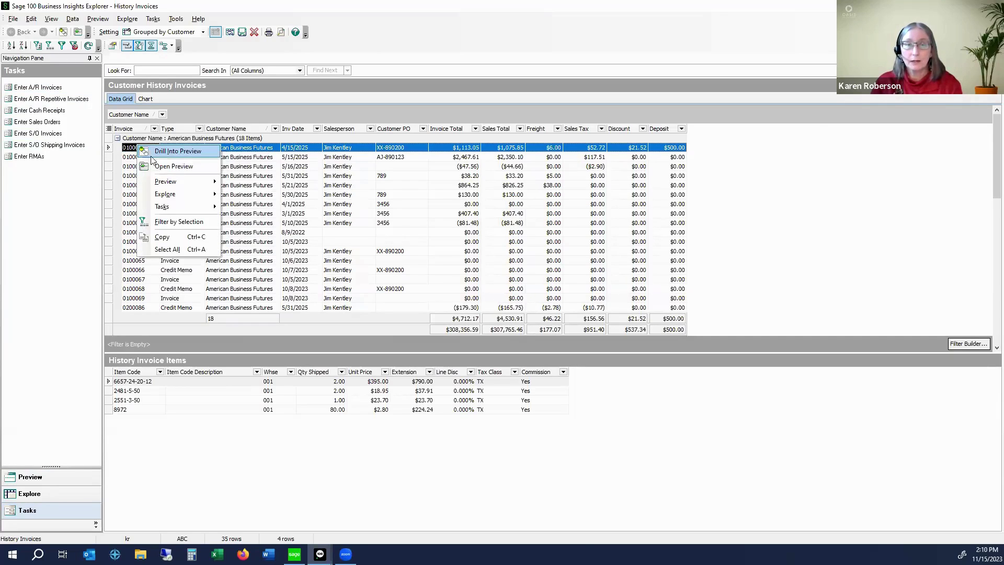
mouse_move(177, 207)
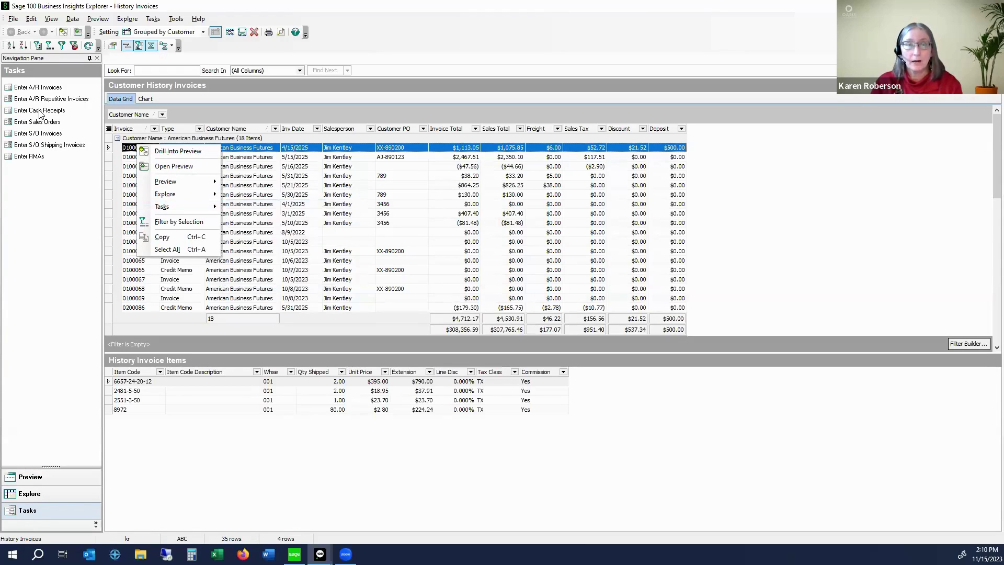
left_click(54, 195)
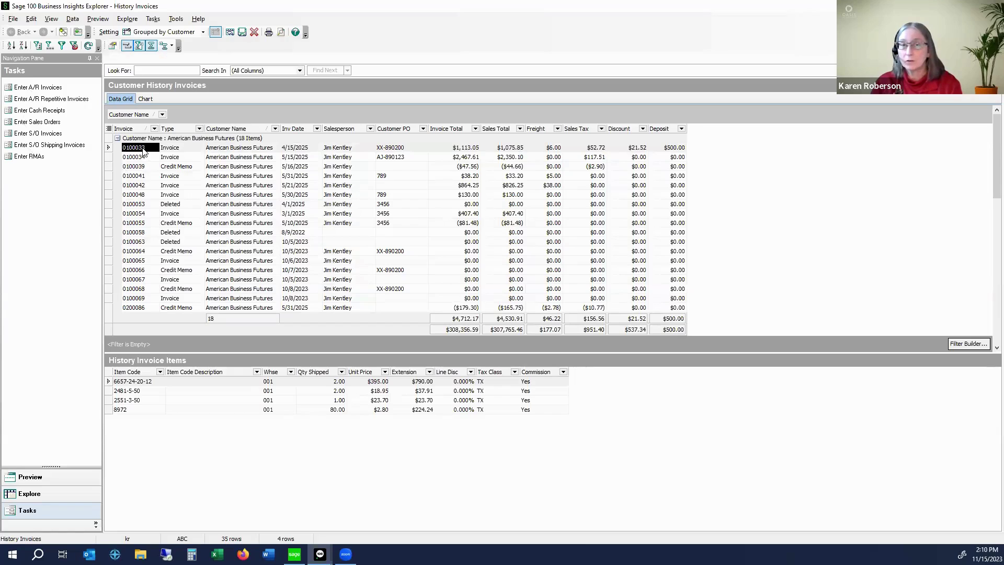
- Open the sales order behind the first invoice with the Enter Sales Orders task, view its header and close it
right_click(144, 151)
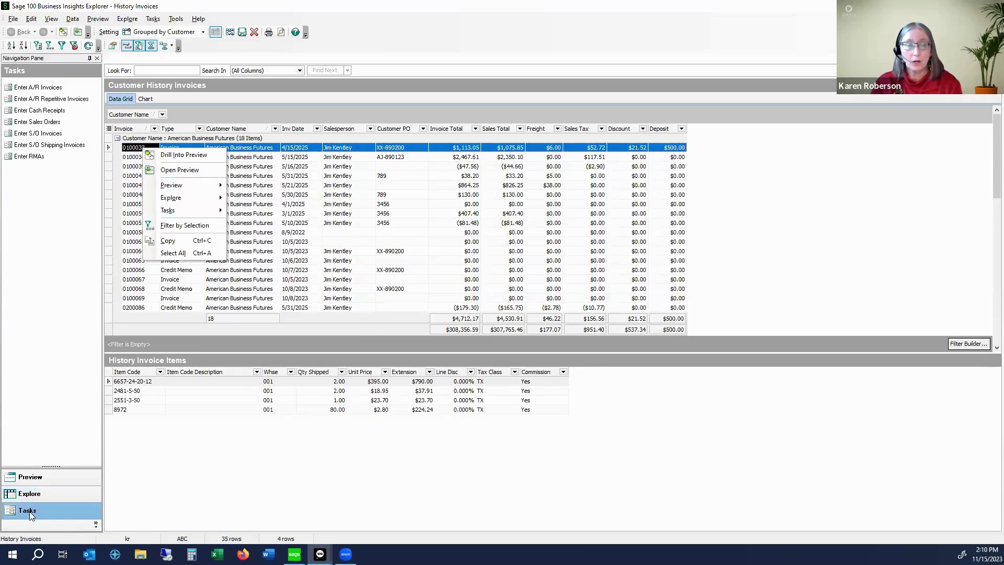
left_click(50, 124)
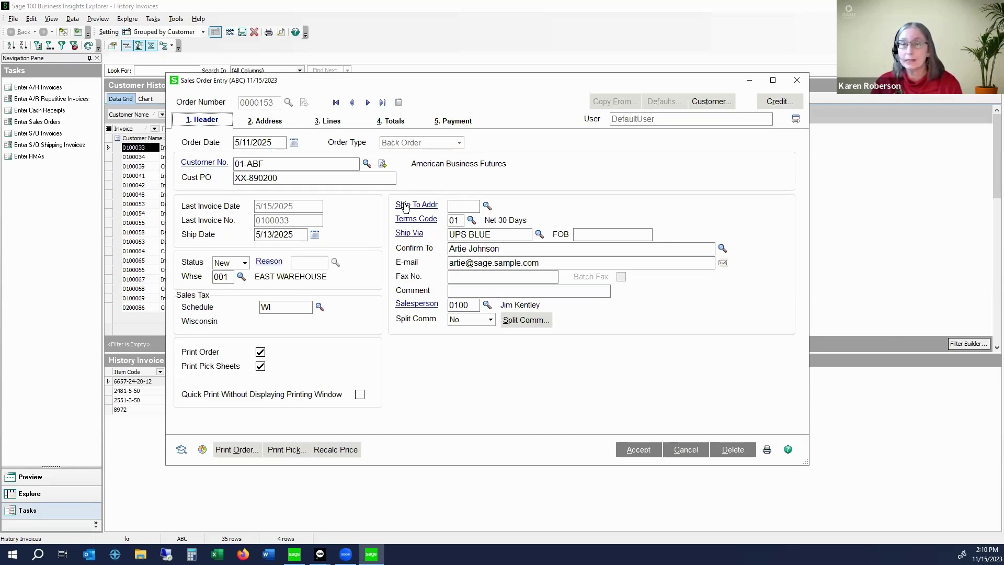
key("Escape")
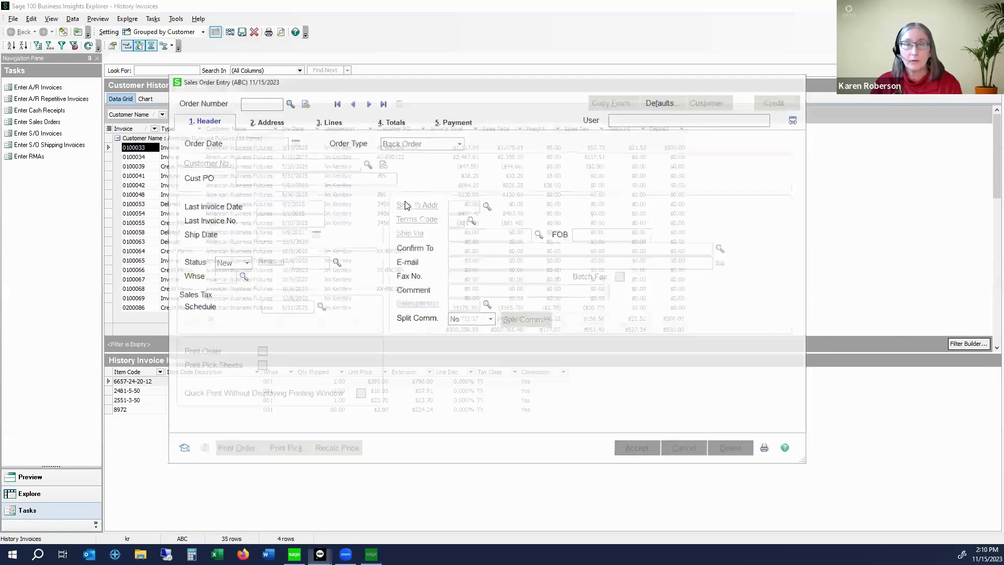
- Run the Enter Sales Orders task for the second American Business Futures invoice, check the order header and close it
left_click(133, 157)
right_click(133, 159)
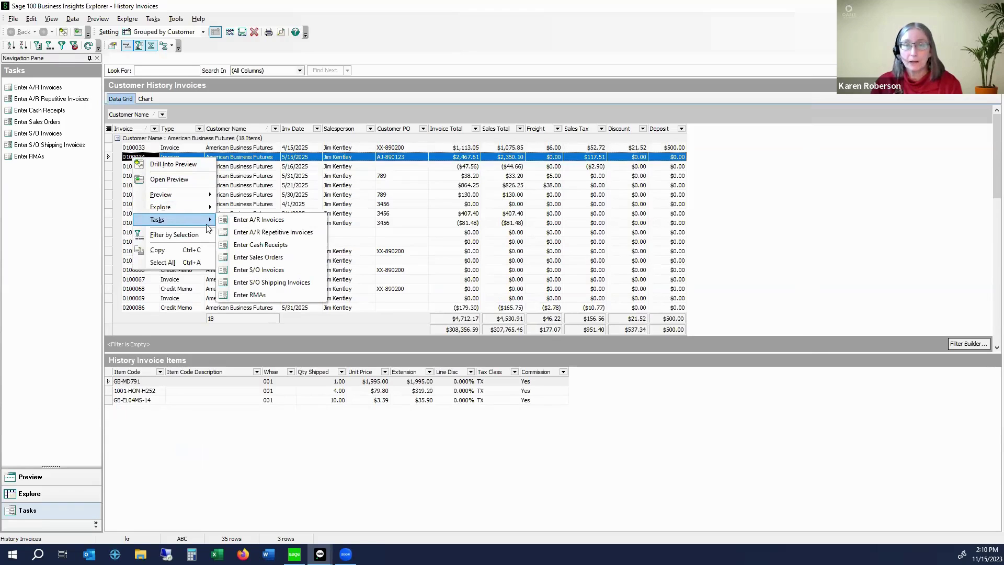
left_click(269, 258)
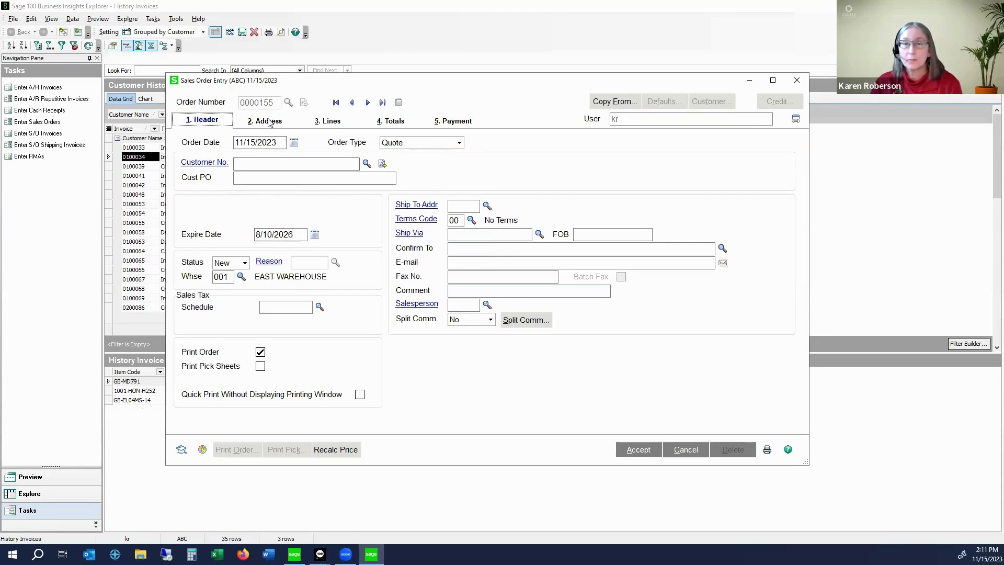
left_click(265, 164)
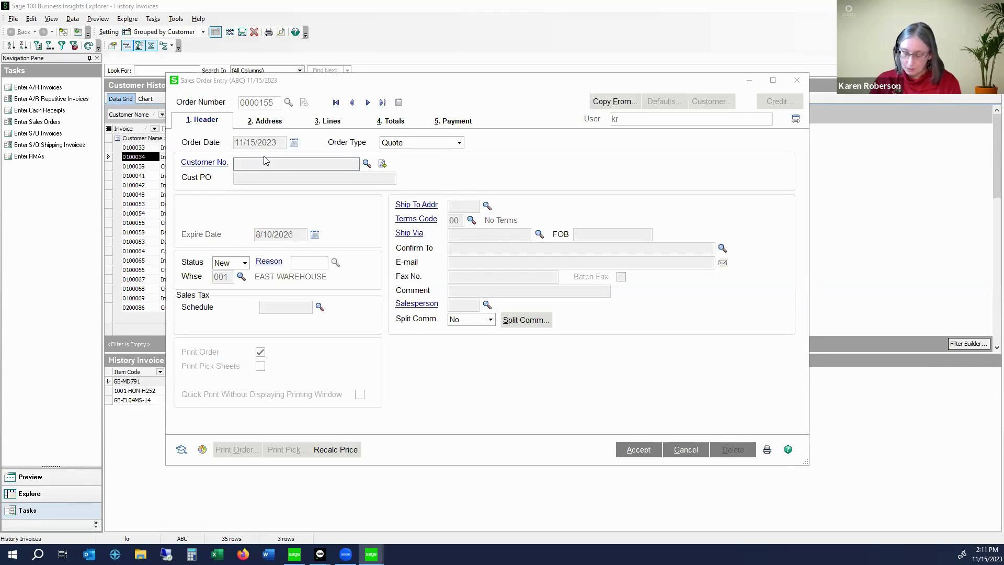
key("Escape")
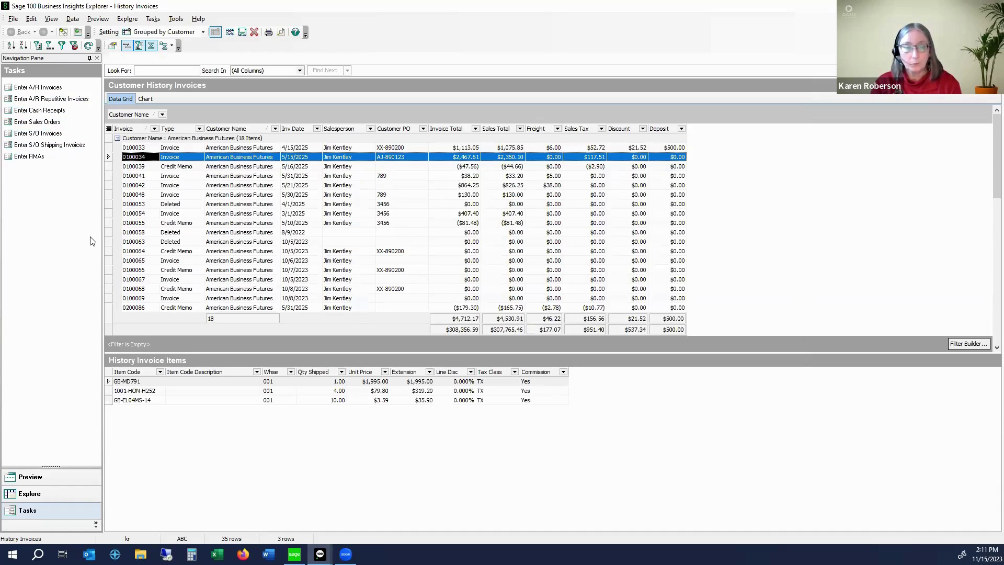
- Look through the Explore settings under Open Invoices and Customer Payments, including the public ones, and collapse both groups
left_click(44, 499)
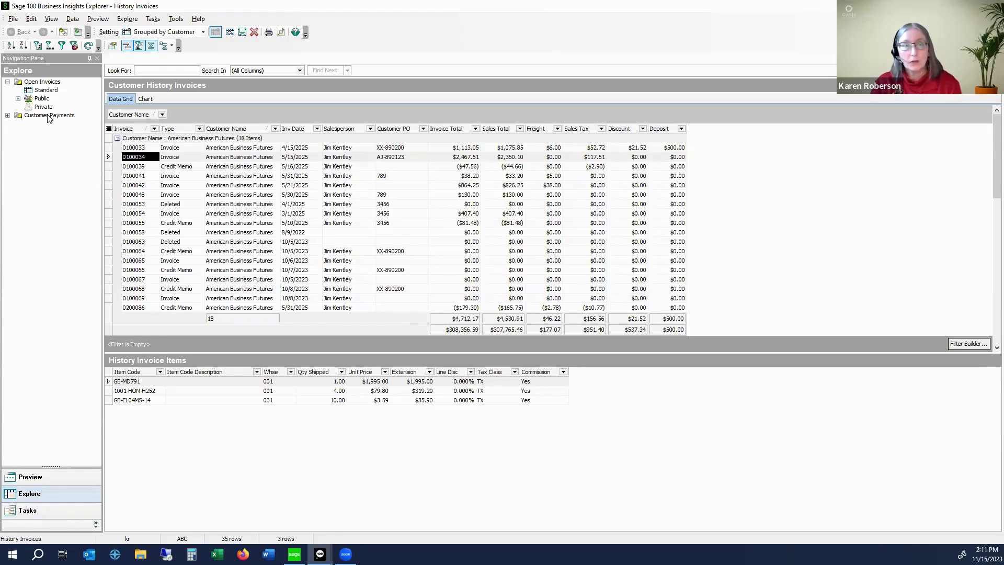
left_click(7, 115)
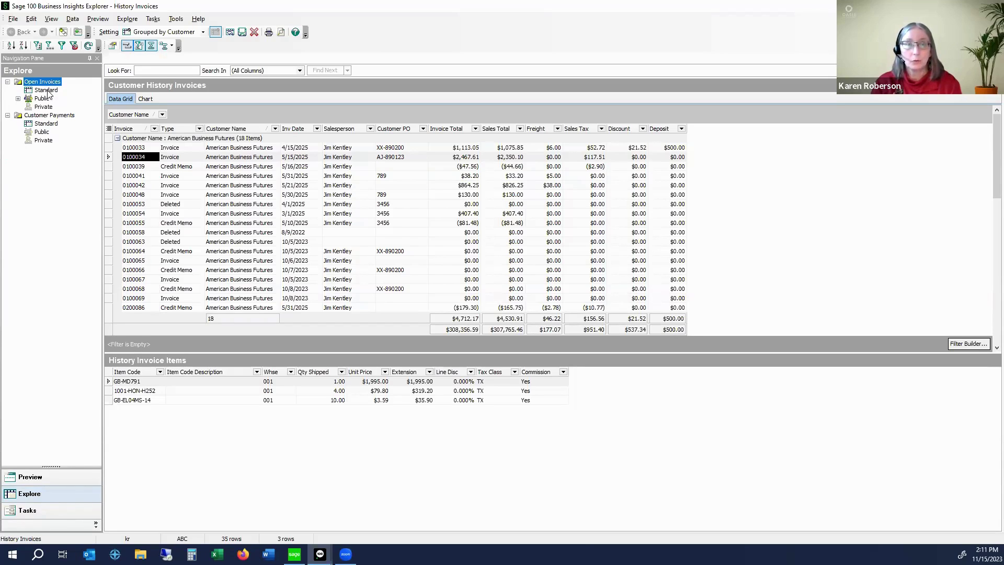
left_click(19, 98)
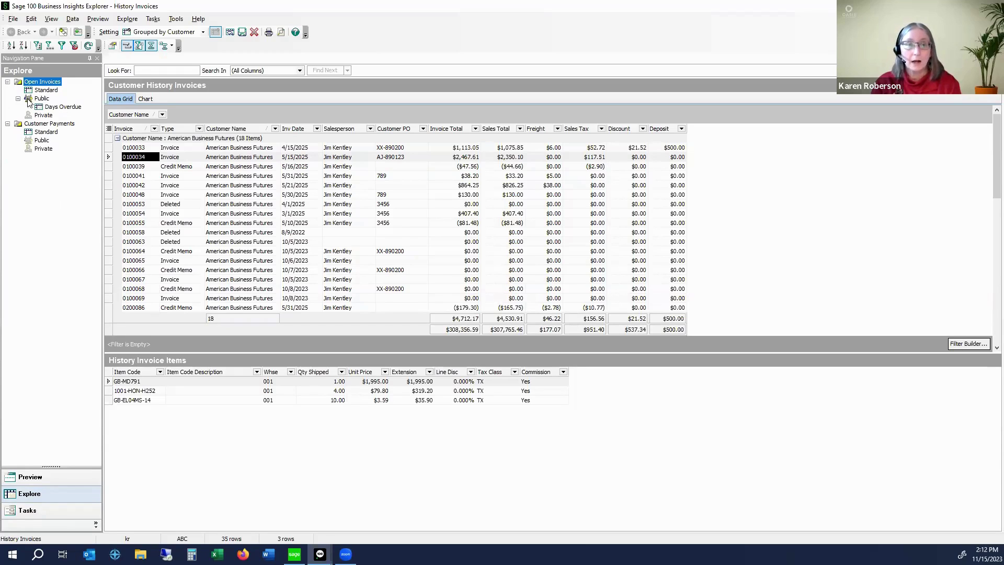
left_click(7, 81)
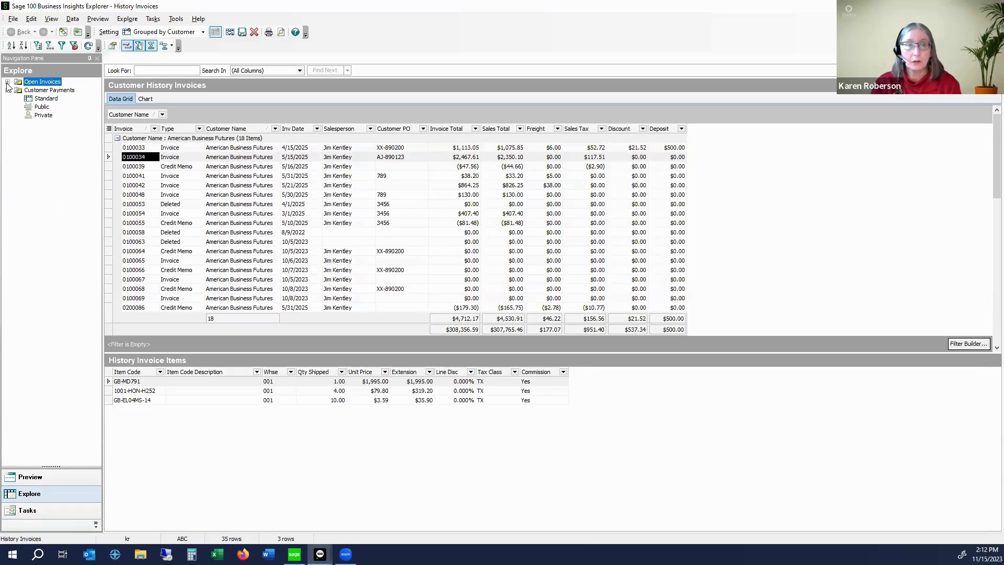
left_click(7, 90)
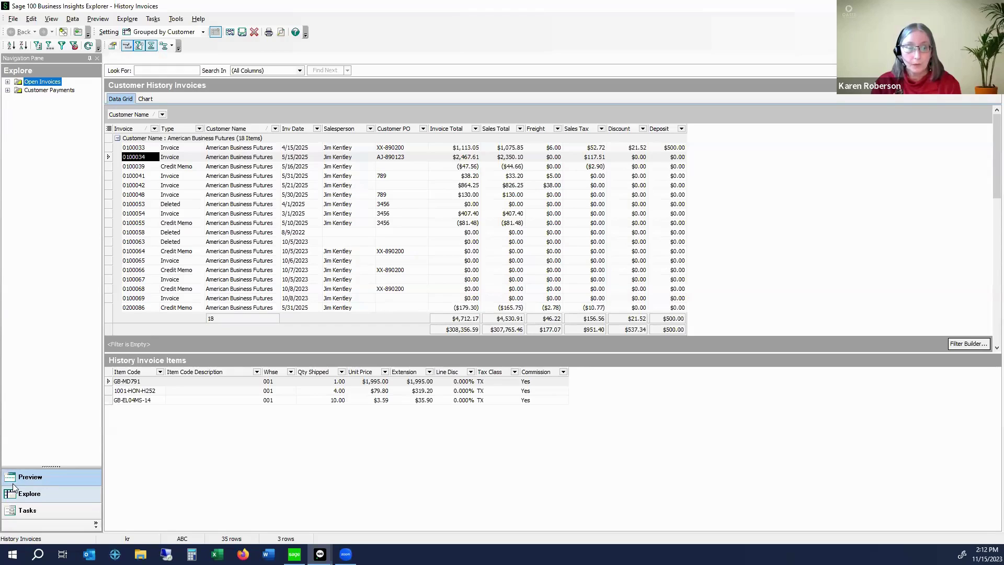
- Preview the line items of the third, fourth and fifth American Business Futures invoices, and change the preview to Open Invoices
left_click(25, 477)
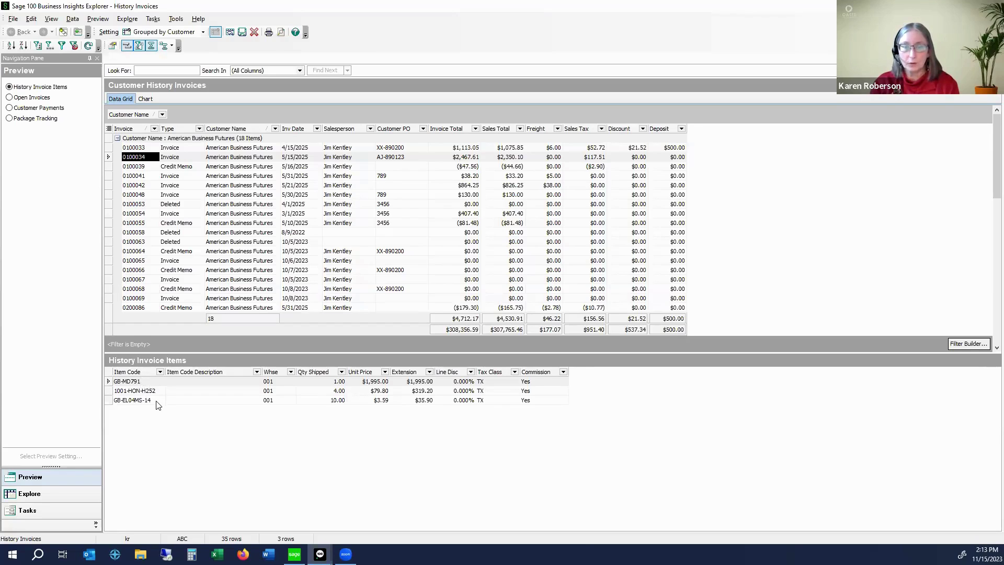
left_click(137, 167)
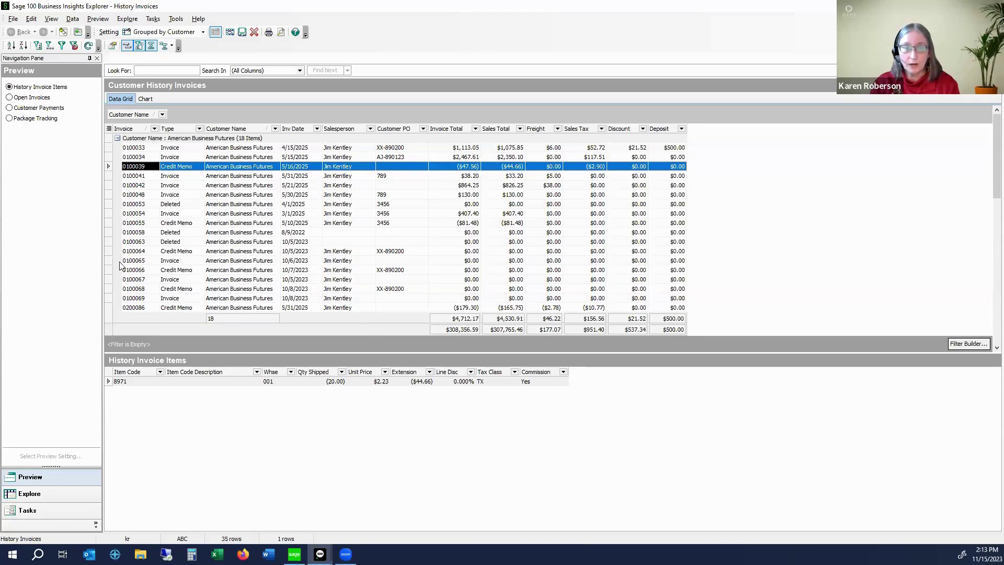
left_click(126, 384)
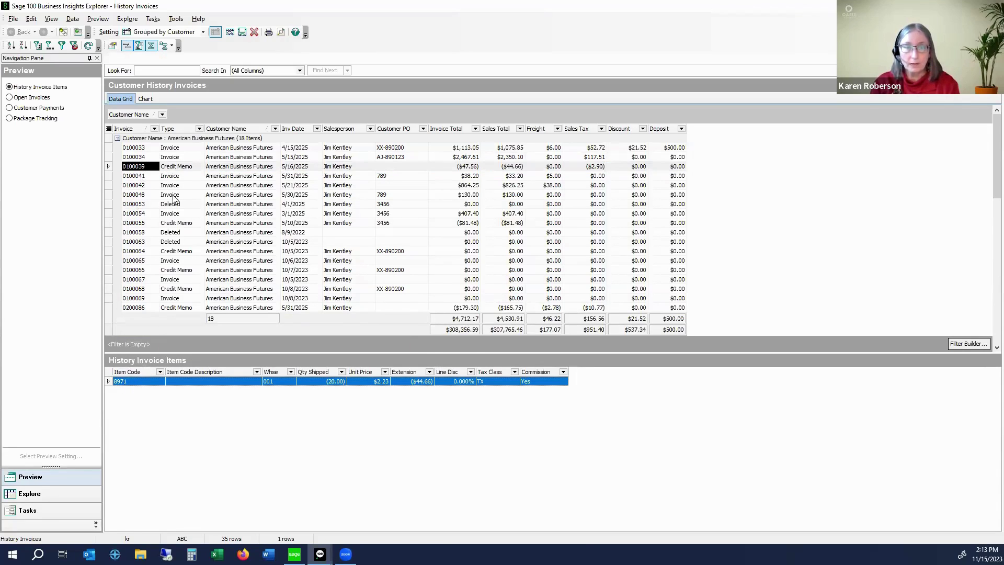
left_click(142, 176)
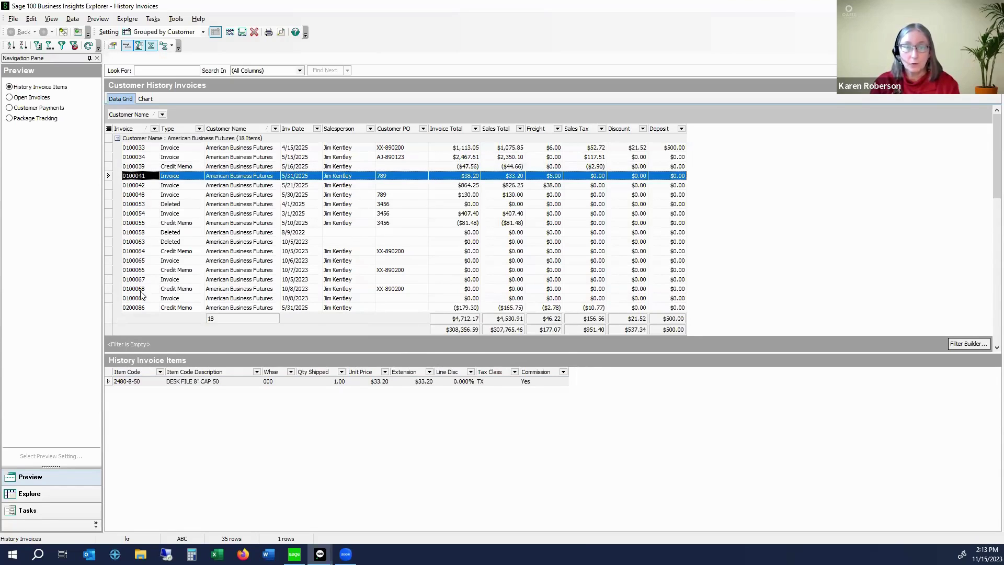
left_click(144, 187)
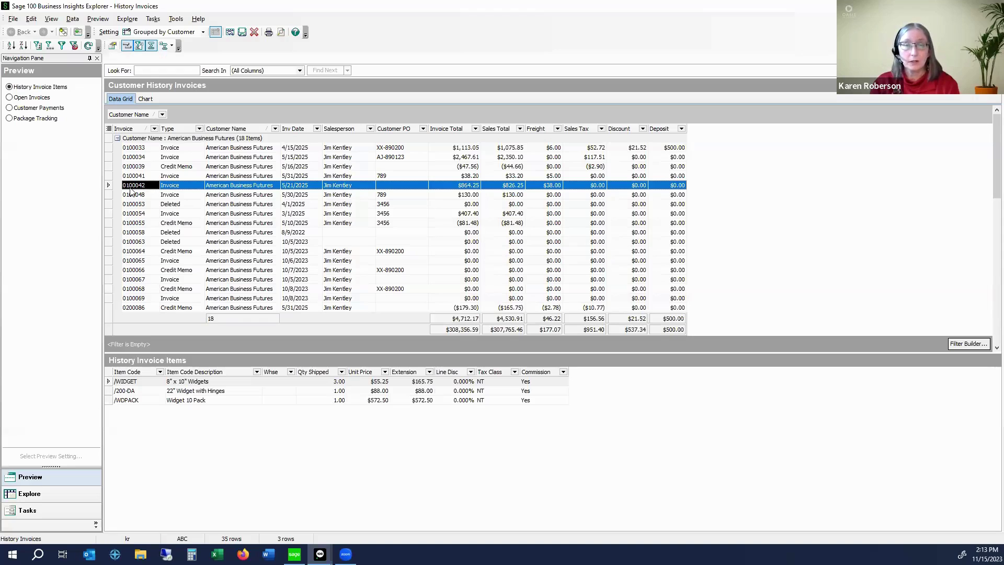
left_click(24, 99)
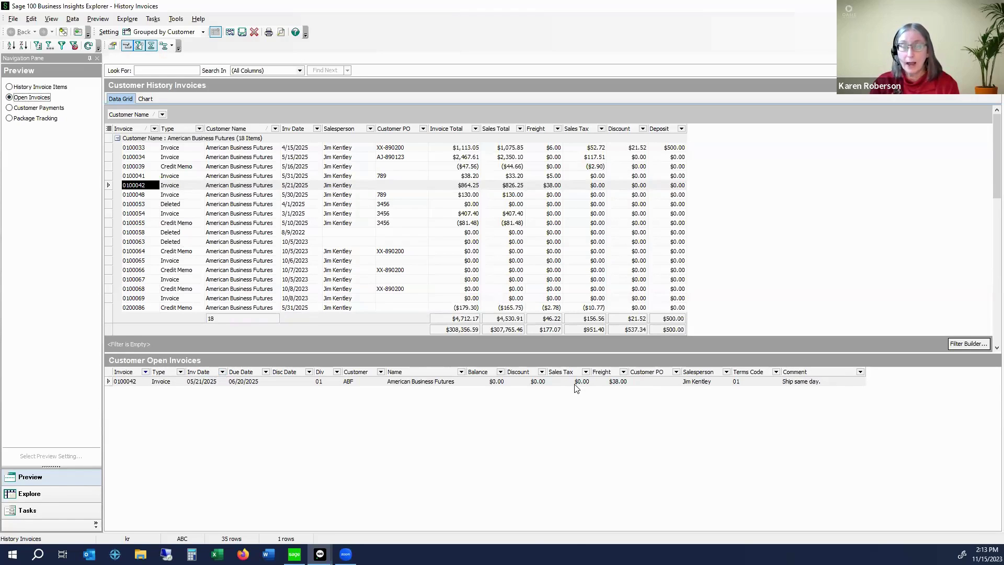
- Preview the open invoice, Customer Payments and Package Tracking for the fifth American Business Futures invoice, and return the preview to History Invoice Items
left_click(482, 384)
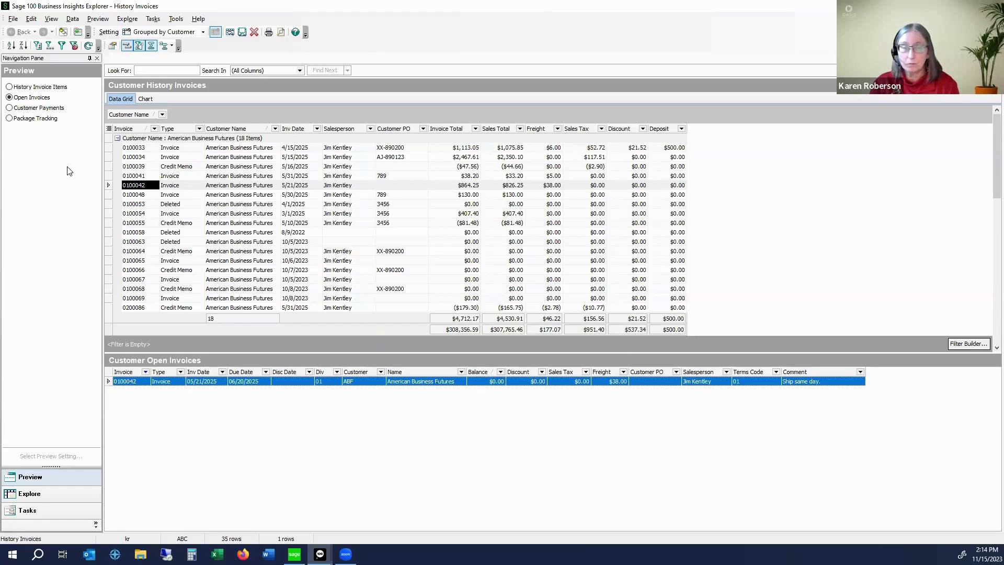
left_click(29, 109)
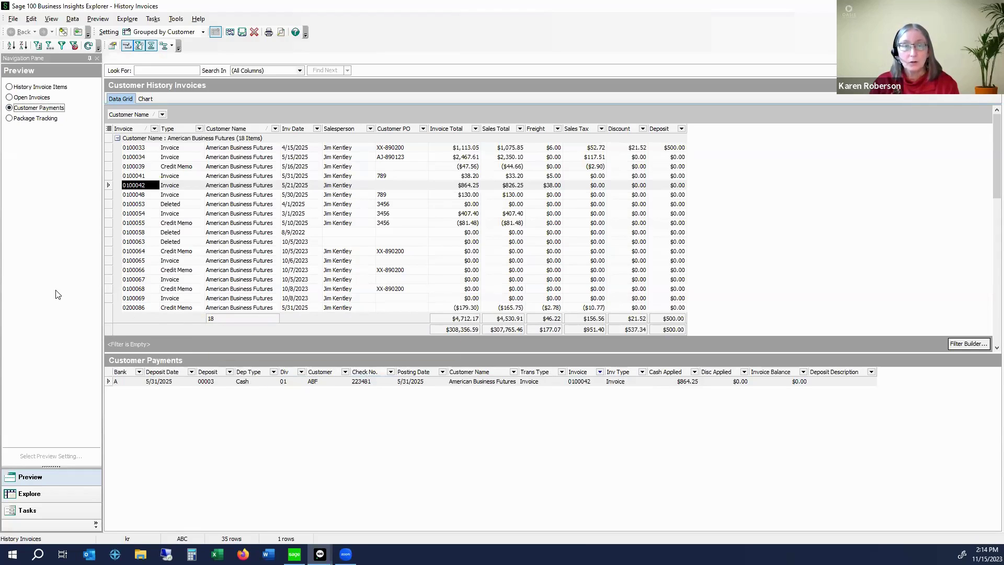
left_click(9, 119)
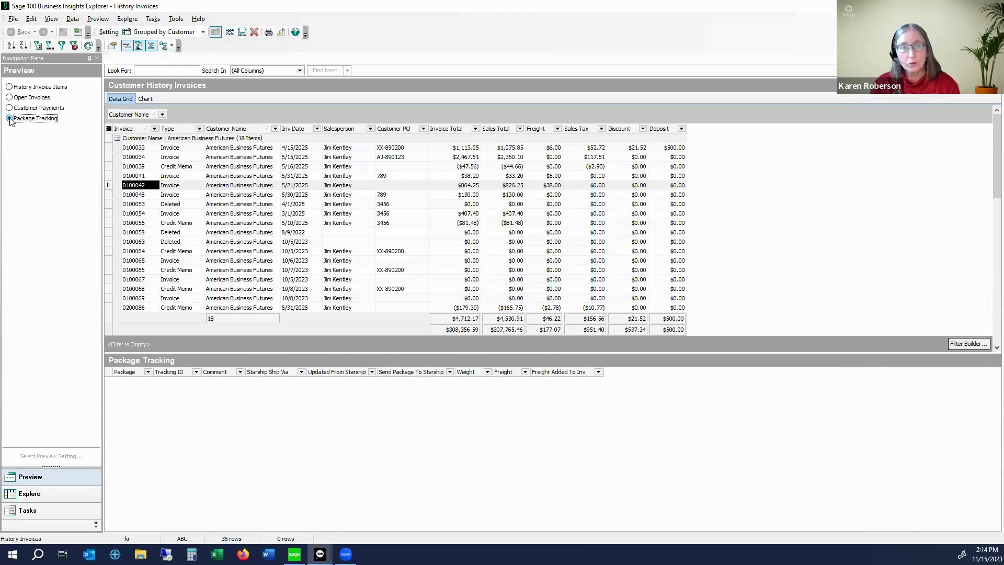
left_click(32, 89)
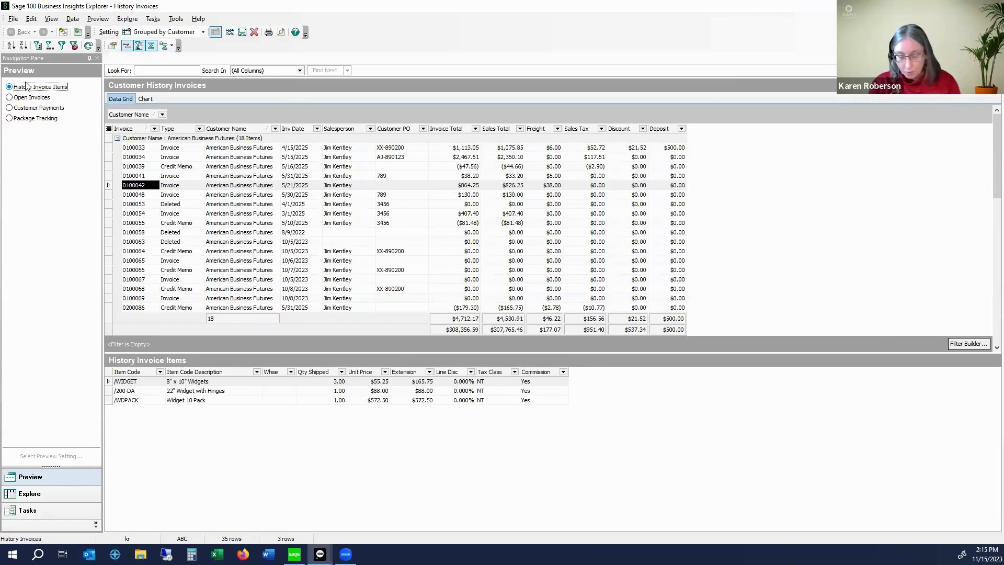
- View the history invoices as a chart, return to the data grid, and look through the available export formats without exporting
left_click(149, 99)
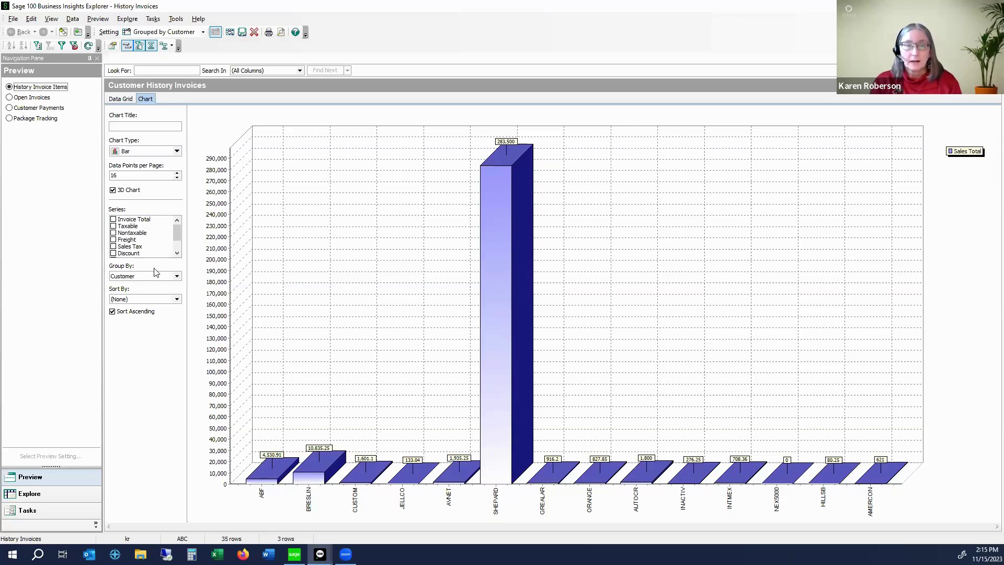
left_click(119, 100)
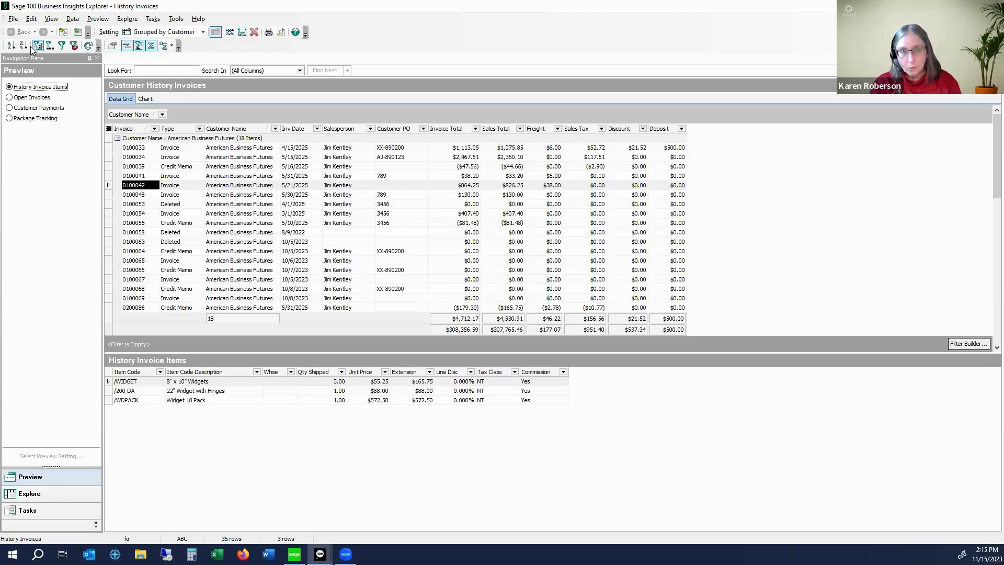
left_click(13, 20)
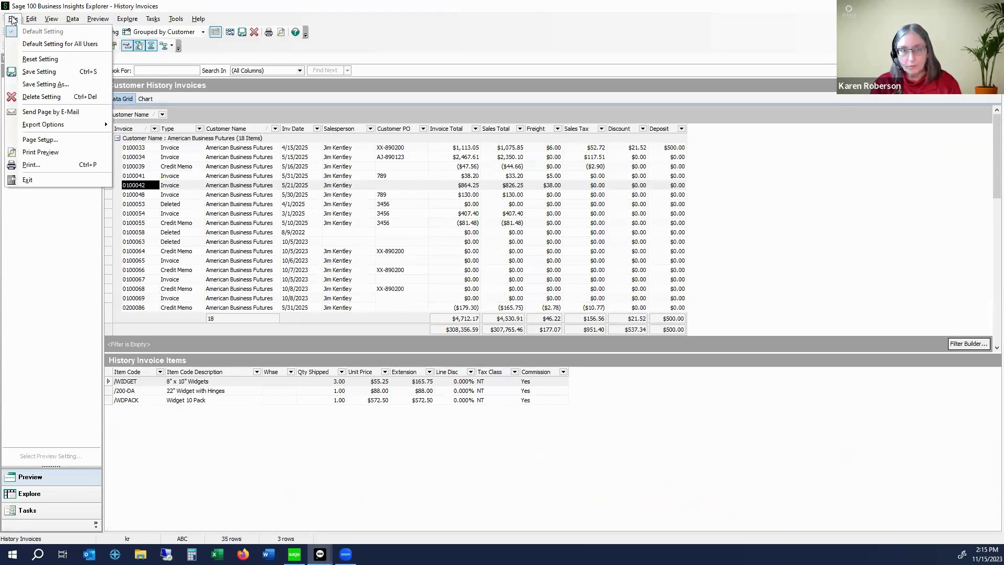
mouse_move(63, 128)
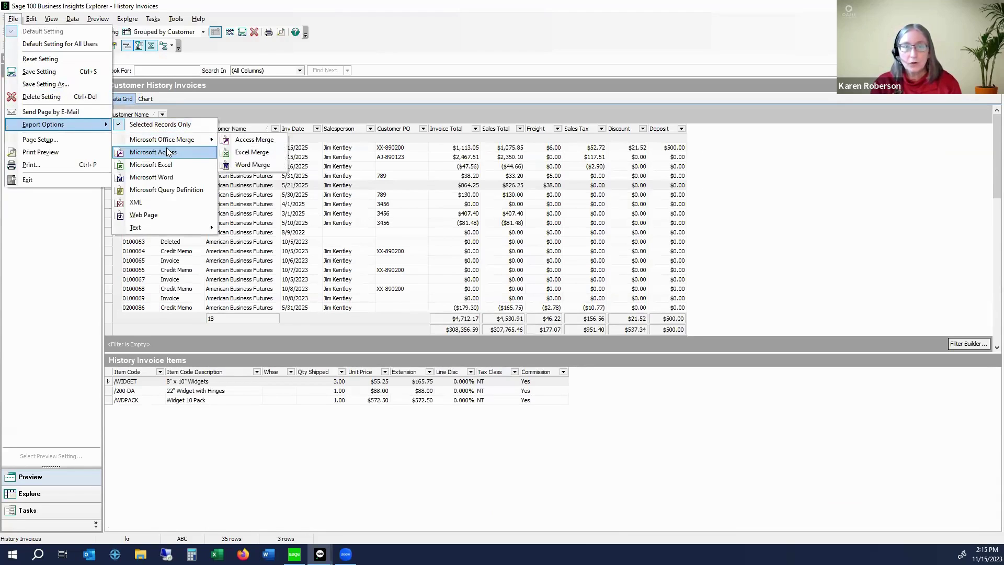
mouse_move(182, 145)
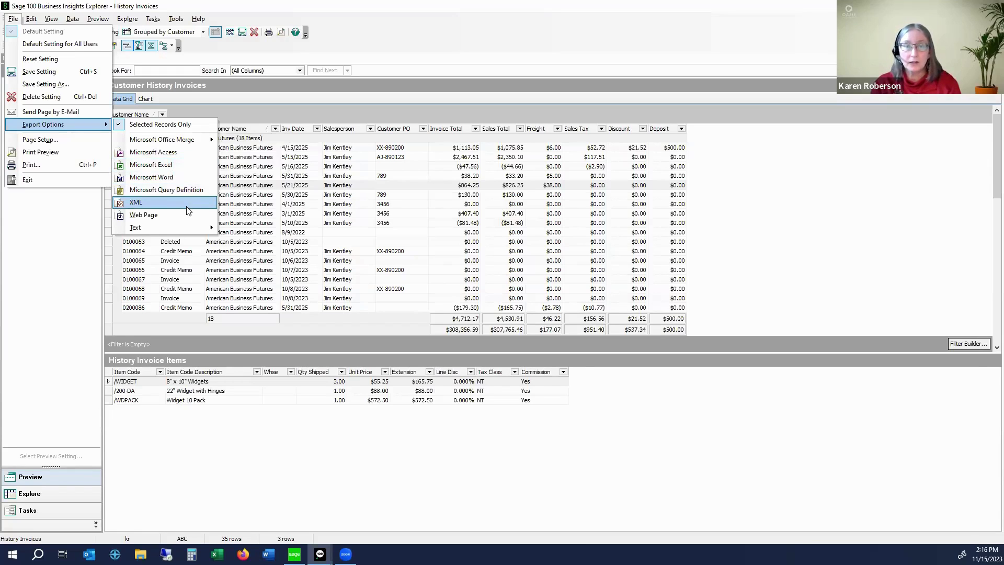
mouse_move(186, 229)
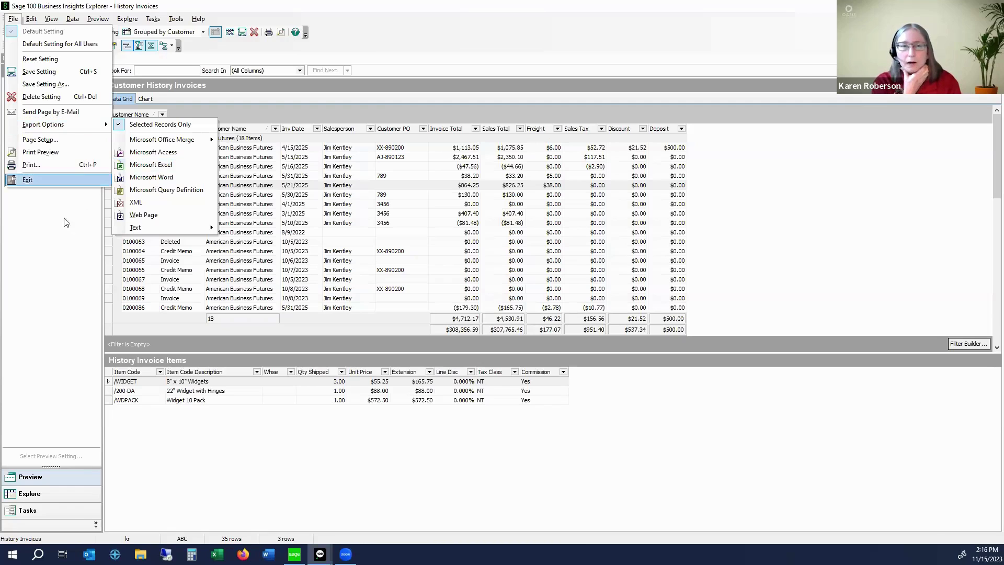
left_click(22, 260)
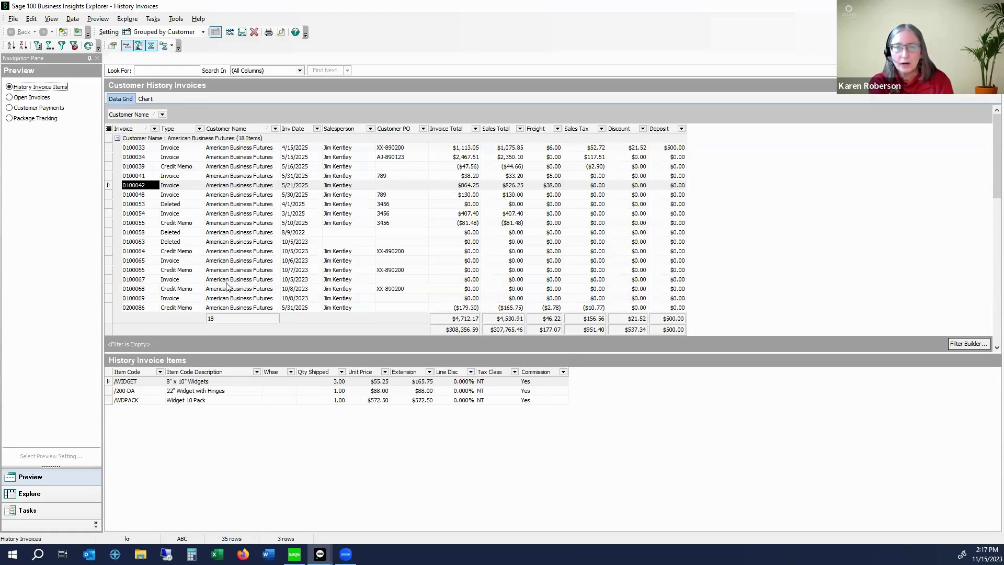
- Select the last American Business Futures credit memo and look through the customer groups and their summary rows
left_click(189, 307)
scroll(188, 308, "down", 3)
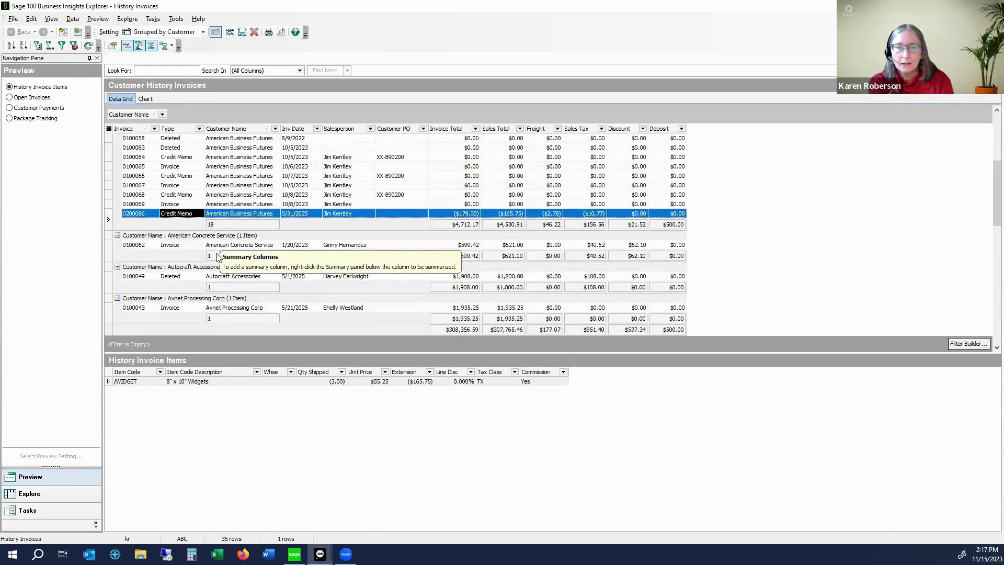
scroll(228, 316, "down", 2)
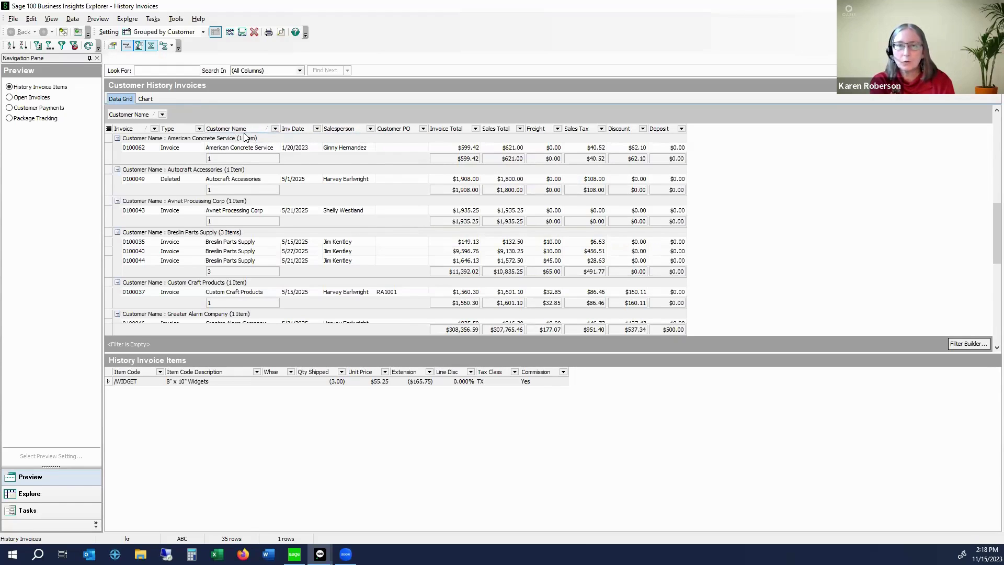
scroll(252, 160, "up", 3)
scroll(251, 159, "up", 2)
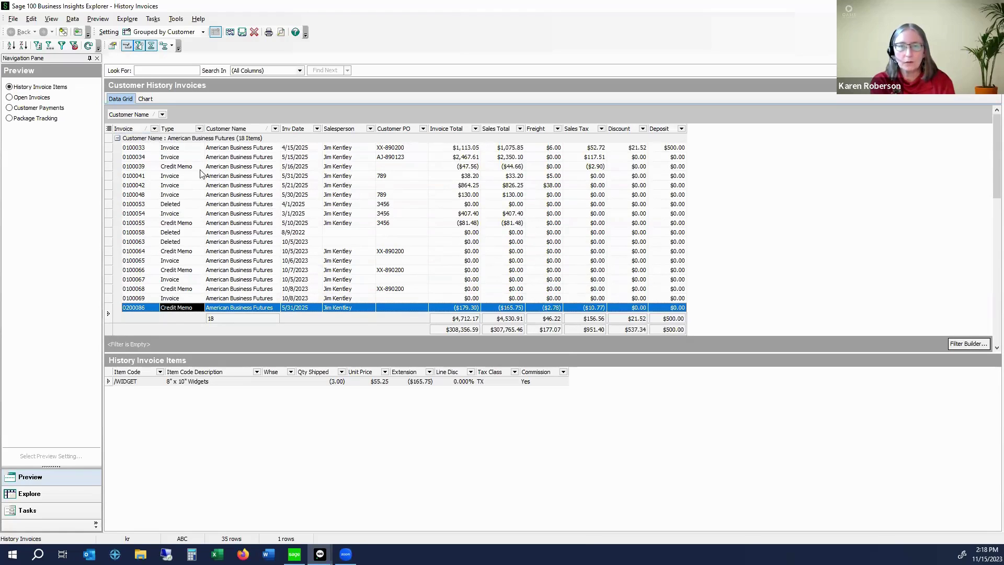
- Sort the grouped invoices by Type in both directions, and return to sorting by Invoice
left_click(176, 130)
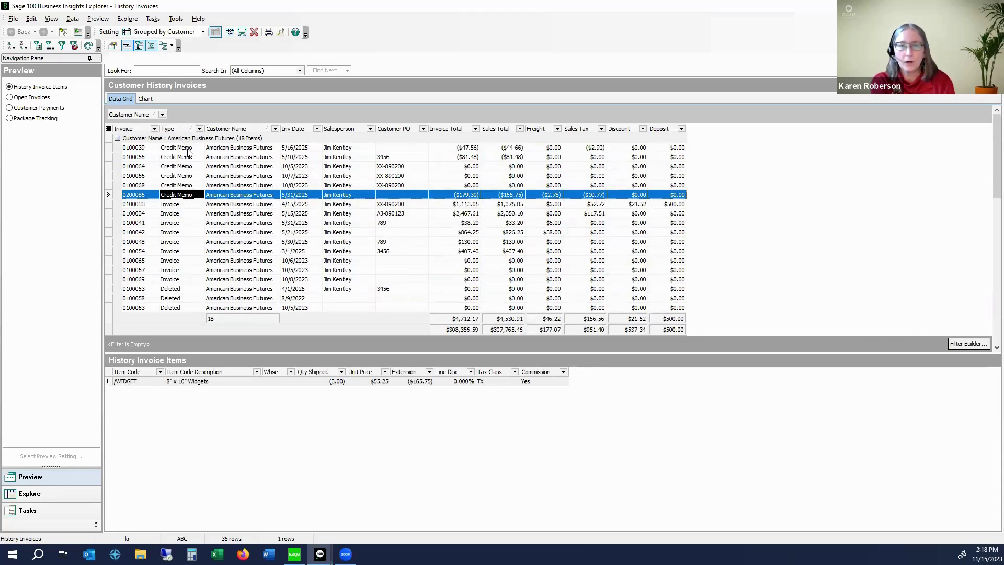
scroll(210, 218, "down", 1)
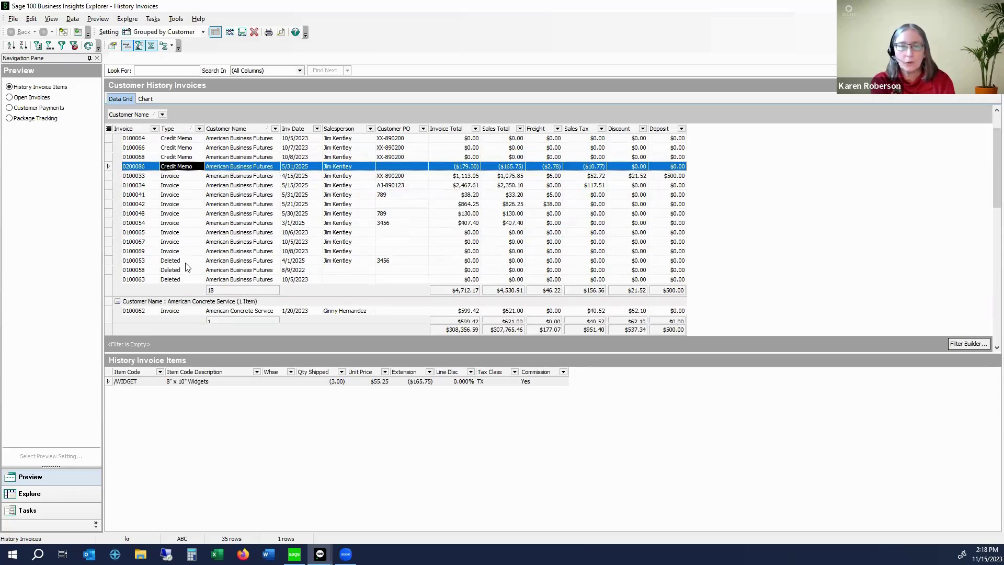
scroll(184, 276, "down", 1)
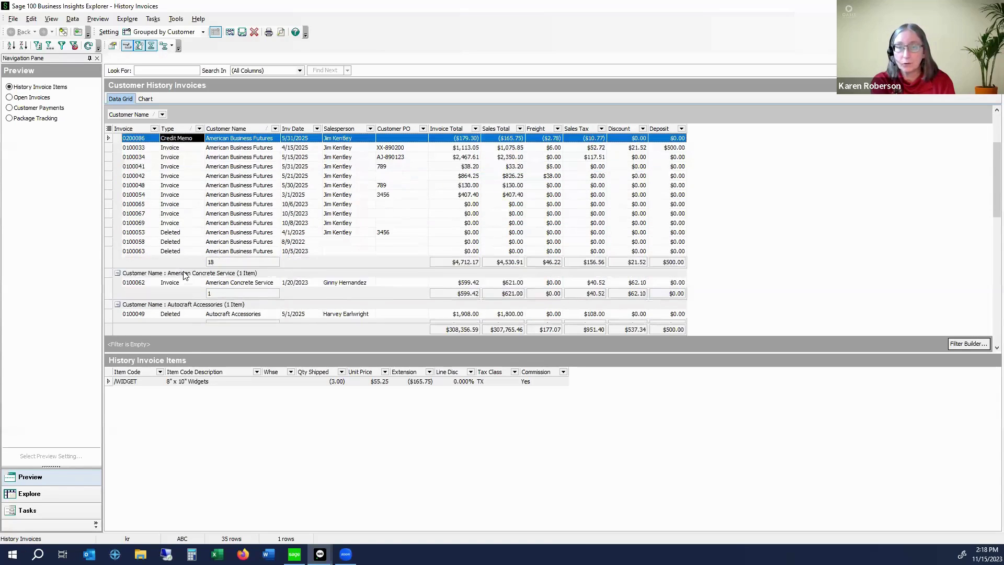
scroll(180, 202, "up", 2)
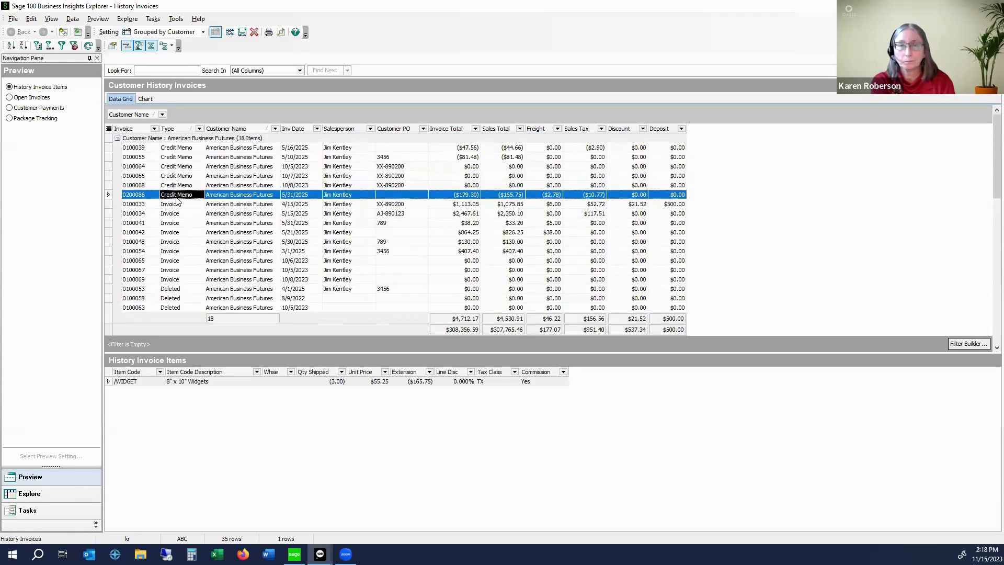
left_click(179, 130)
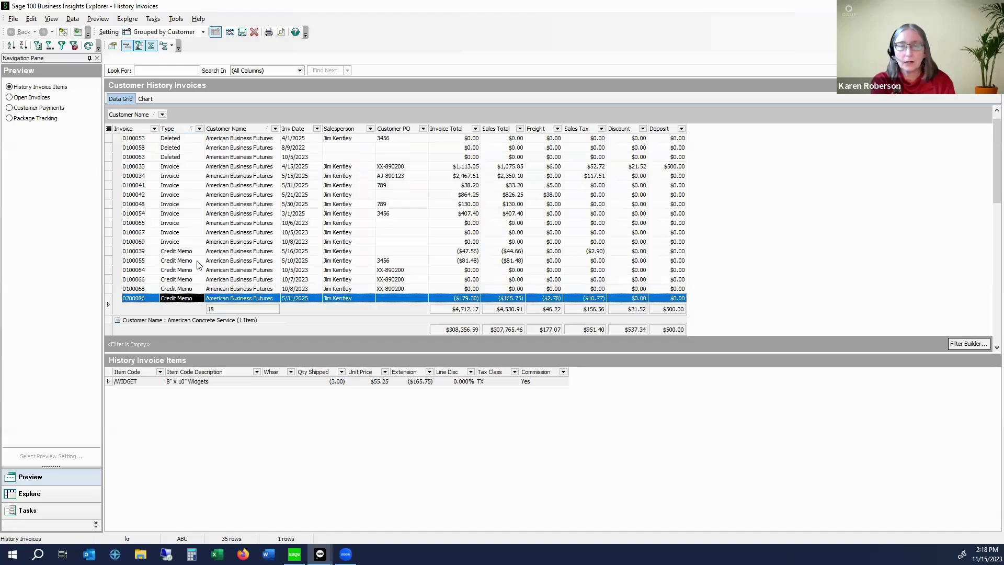
left_click(132, 131)
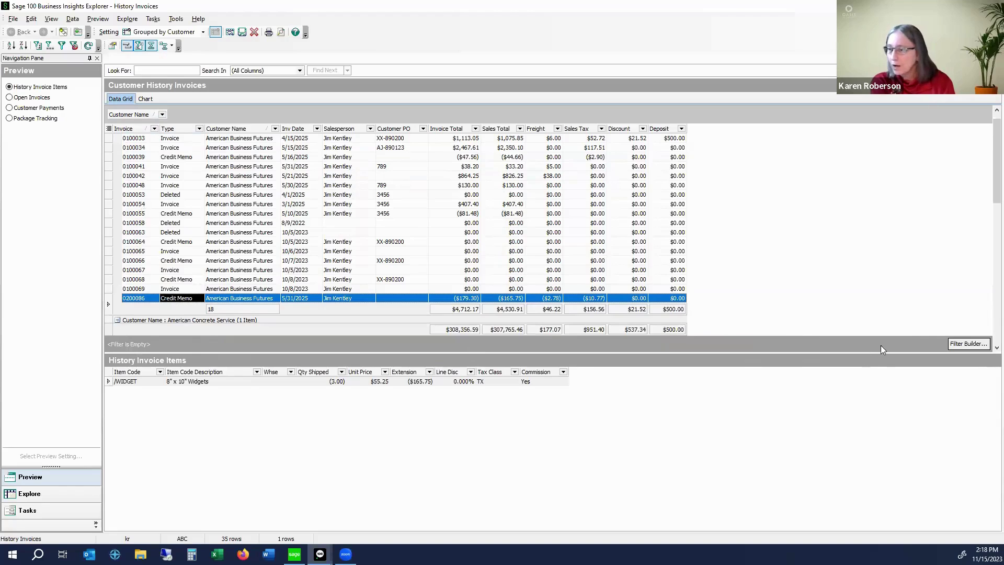
- View the Filter Builder for the history invoices and close it without adding a condition
left_click(957, 344)
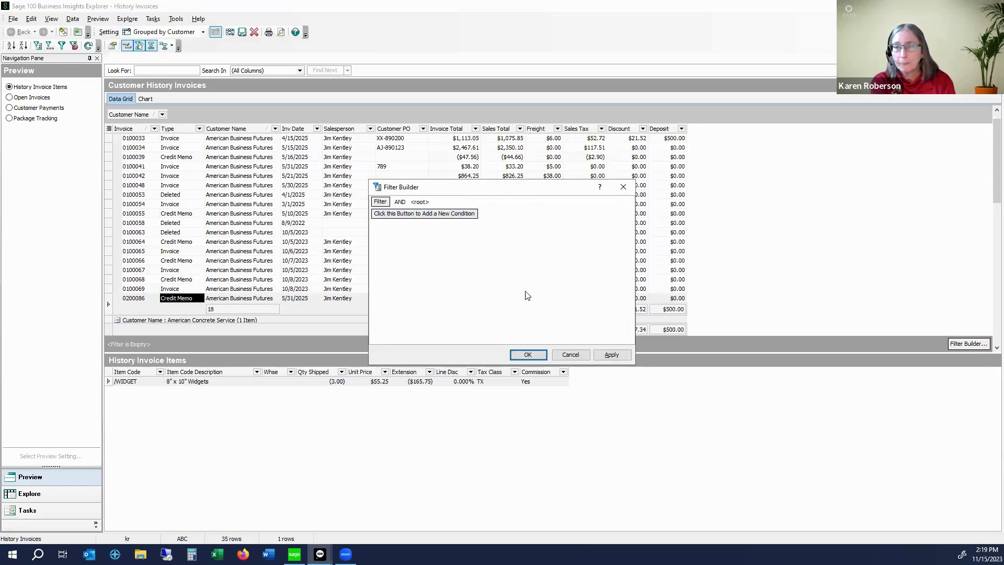
left_click(622, 187)
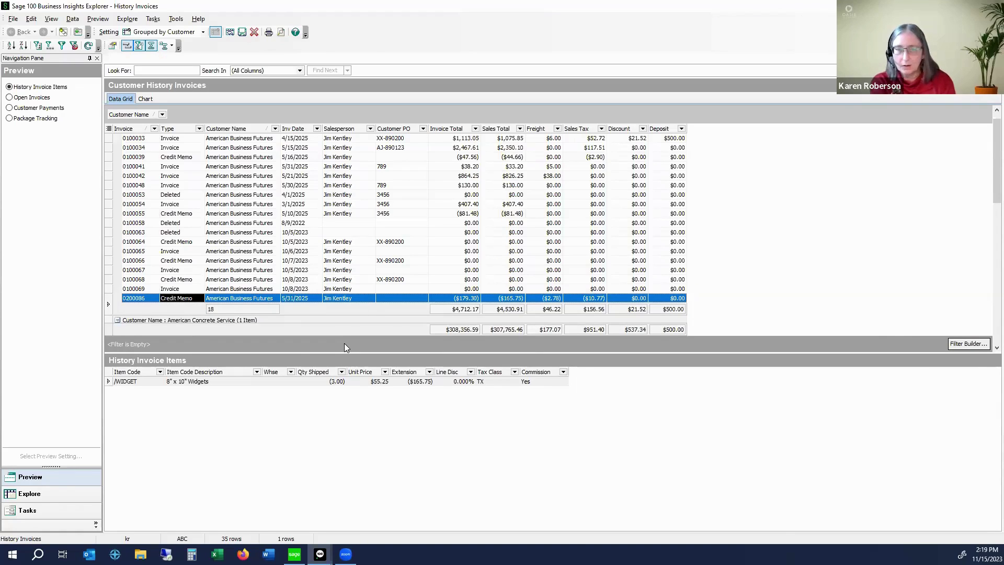
- Switch the history invoices to the Standard setting and look over its rows and columns
left_click(201, 35)
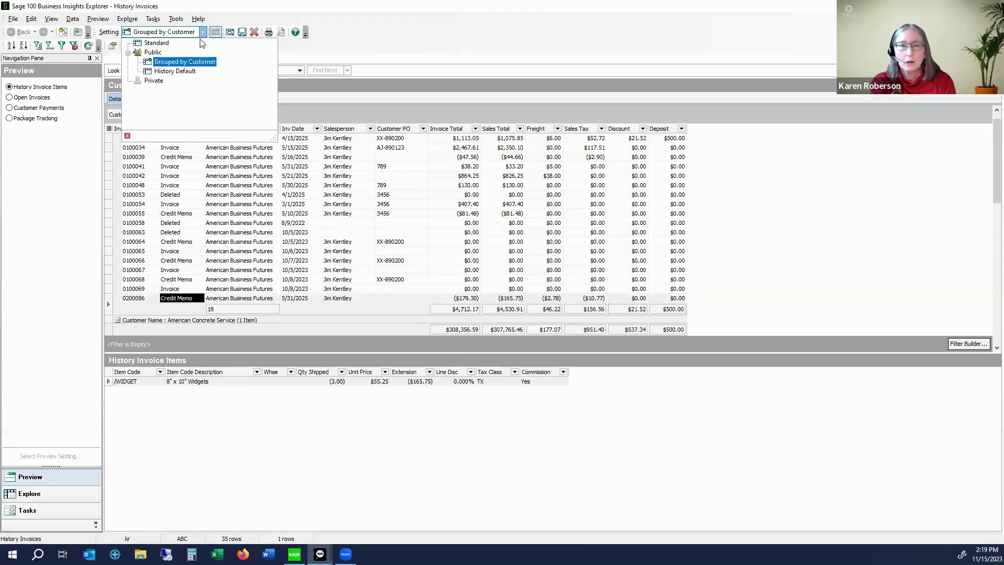
left_click(158, 44)
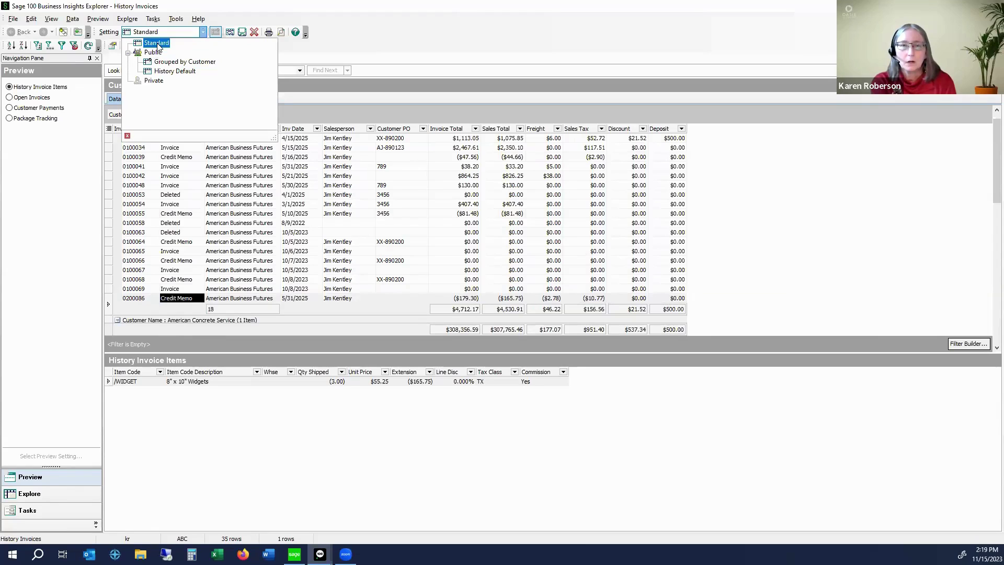
key("Escape")
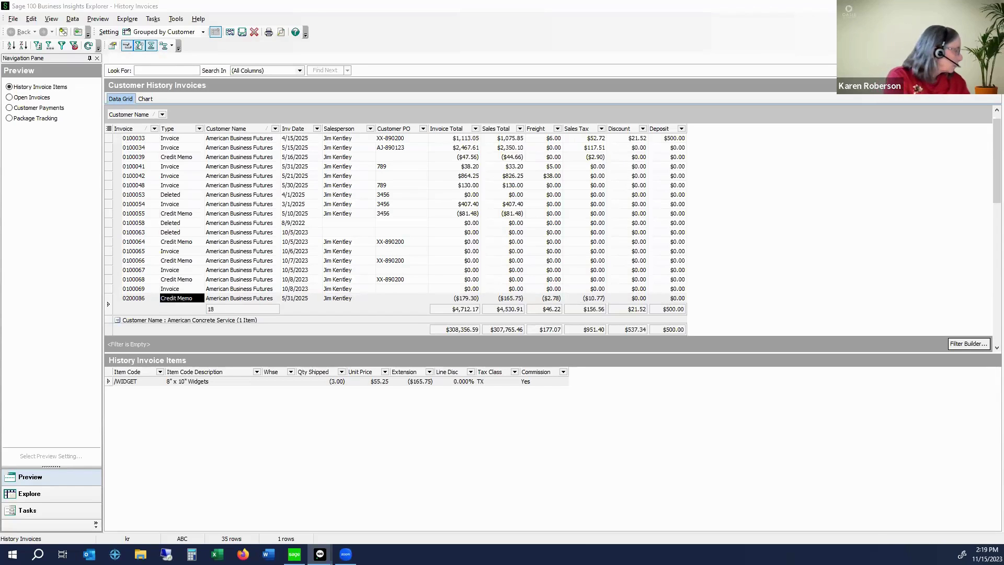
key("Up")
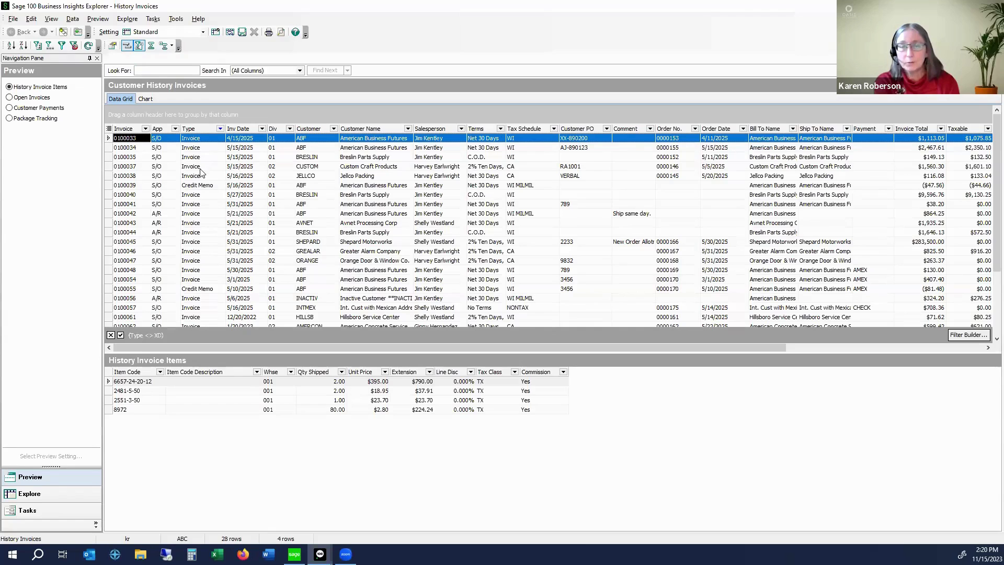
scroll(183, 208, "down", 3)
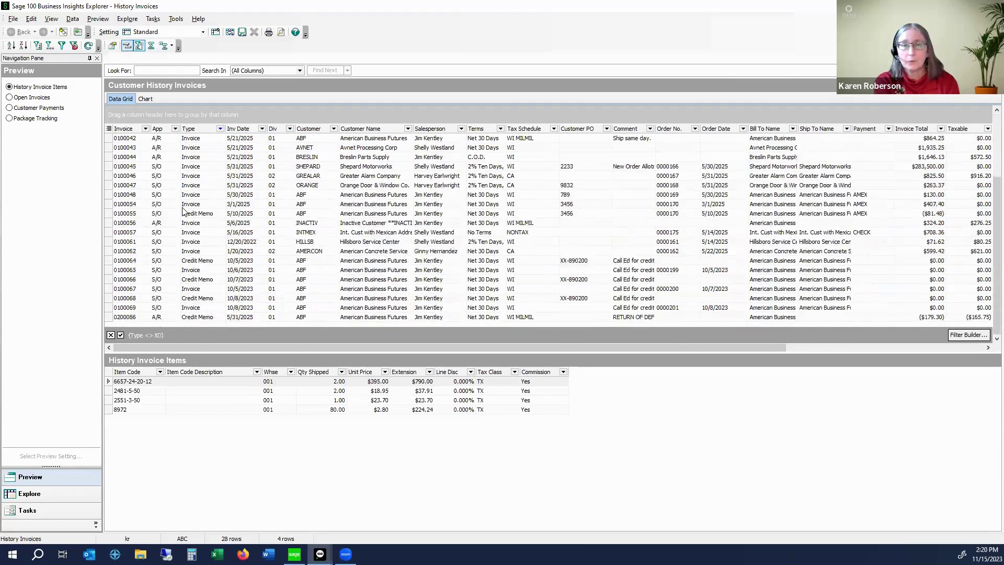
scroll(183, 211, "up", 3)
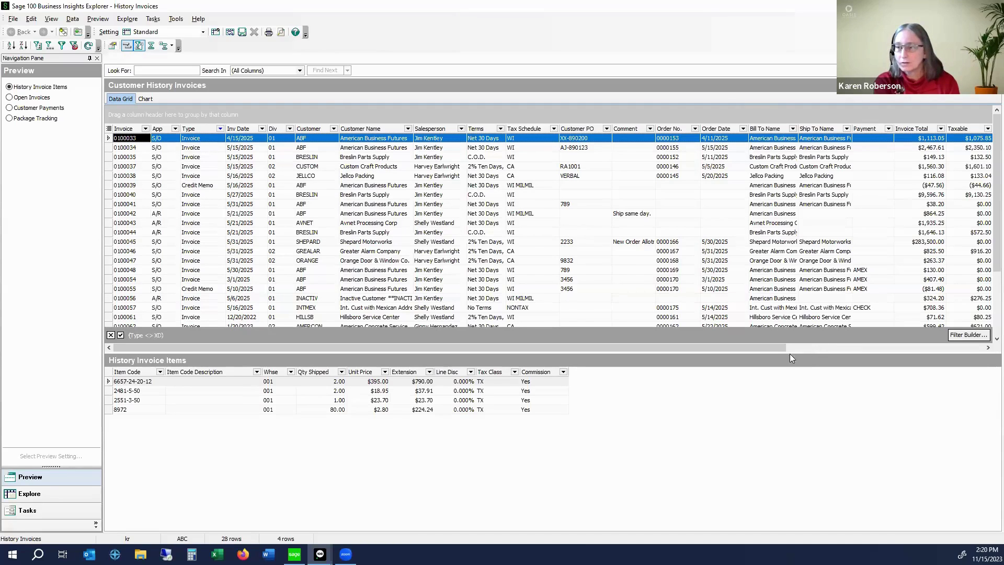
left_click_drag(773, 347, 958, 359)
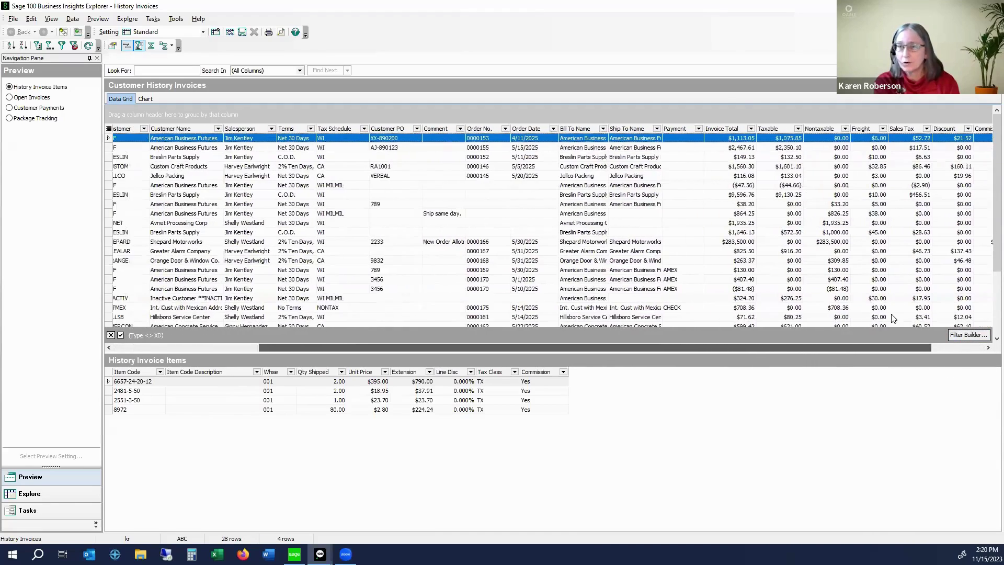
left_click_drag(732, 348, 535, 352)
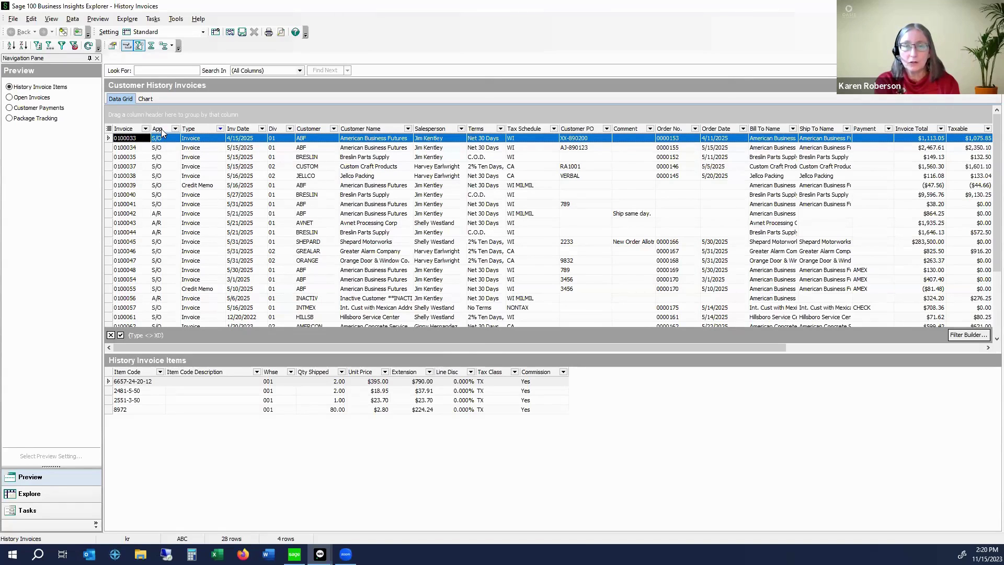
- Remove the App, Div and Customer columns from the history invoices grid
left_click_drag(161, 131, 161, 96)
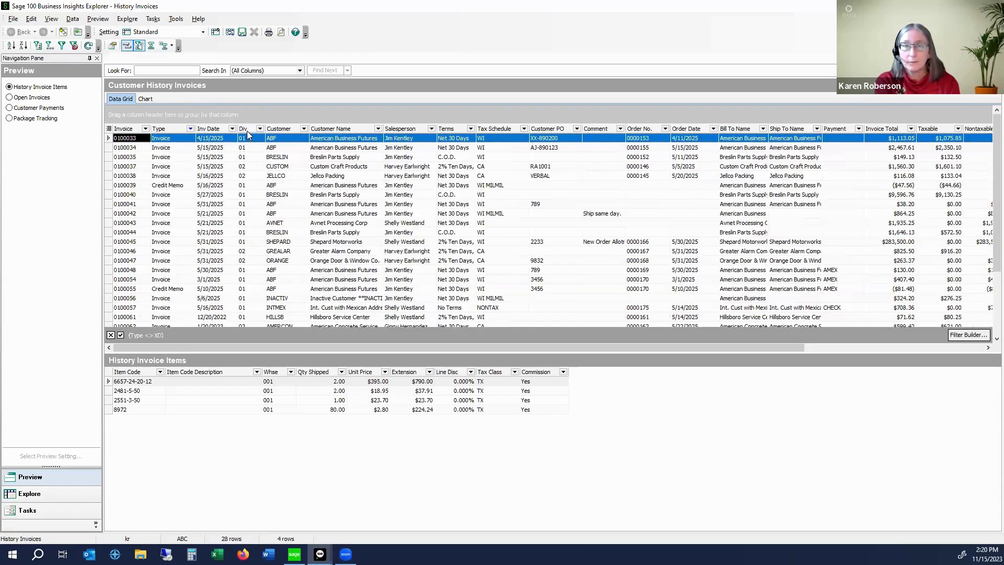
left_click_drag(243, 113, 243, 74)
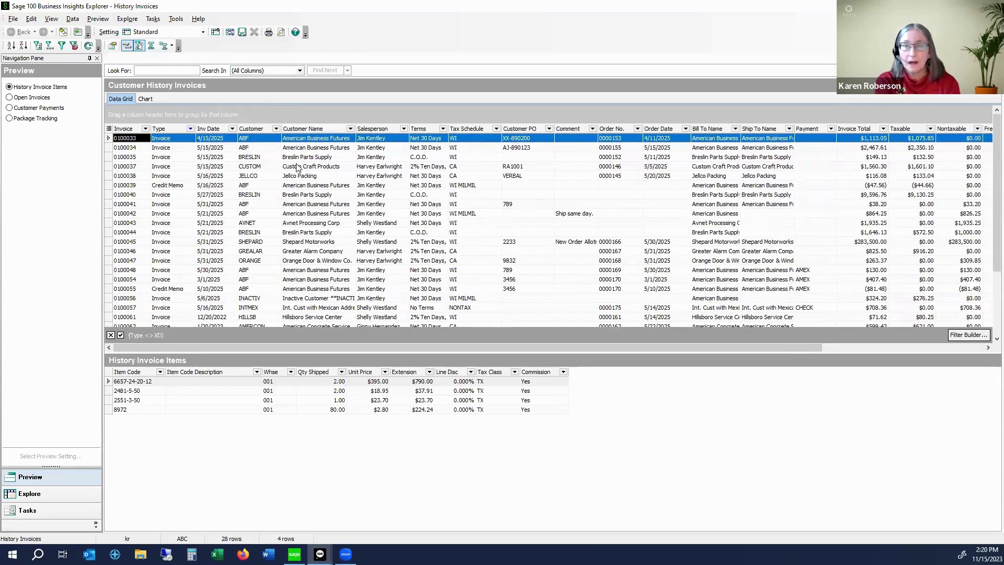
left_click_drag(257, 127, 257, 61)
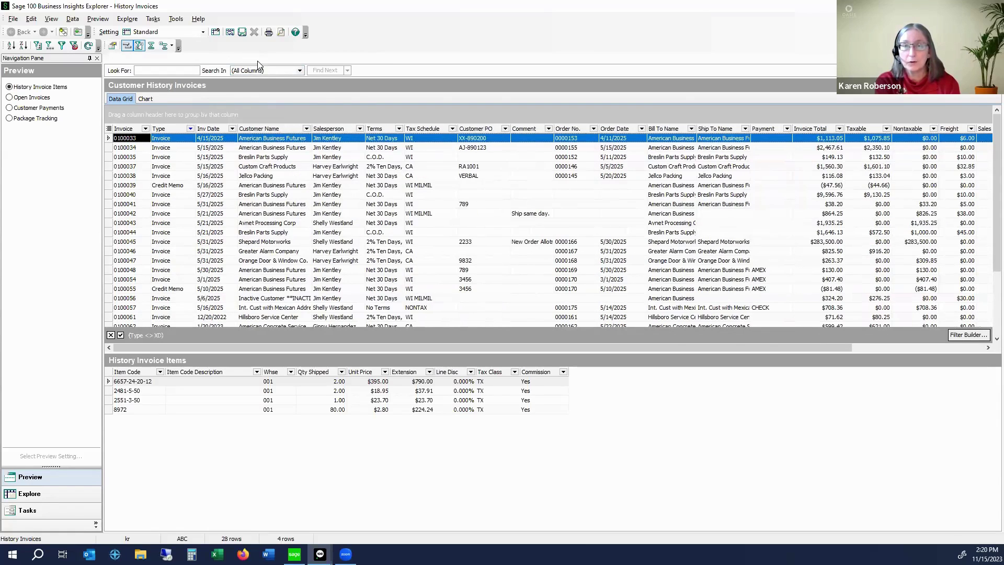
- View the Column Selection list of hidden history invoice columns and close it without adding any
right_click(380, 129)
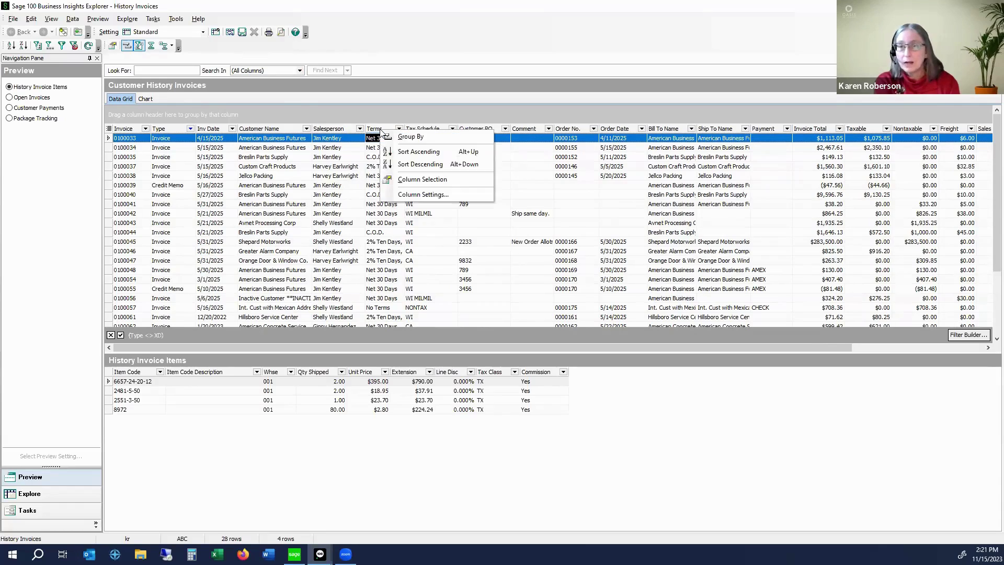
left_click(421, 183)
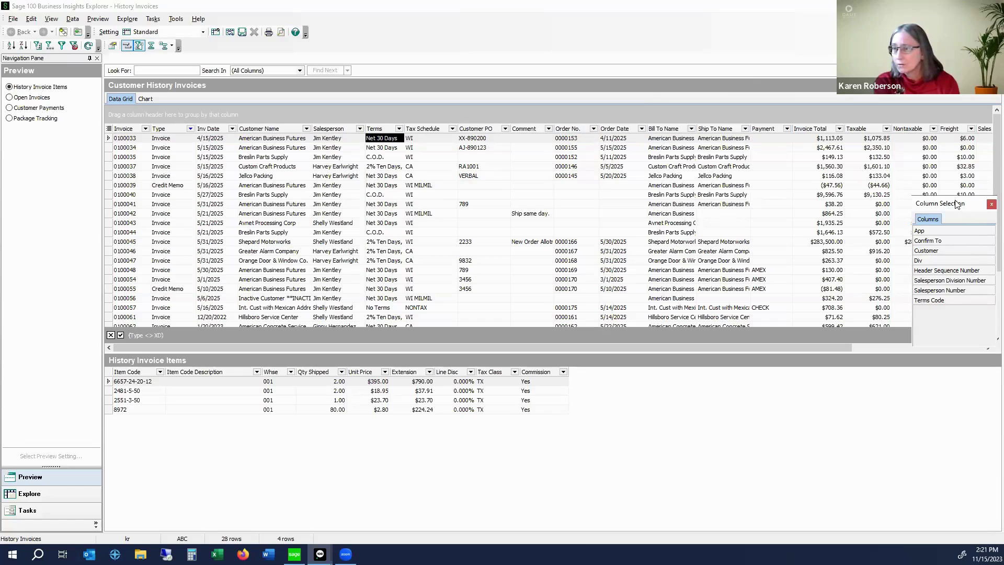
left_click_drag(956, 203, 882, 144)
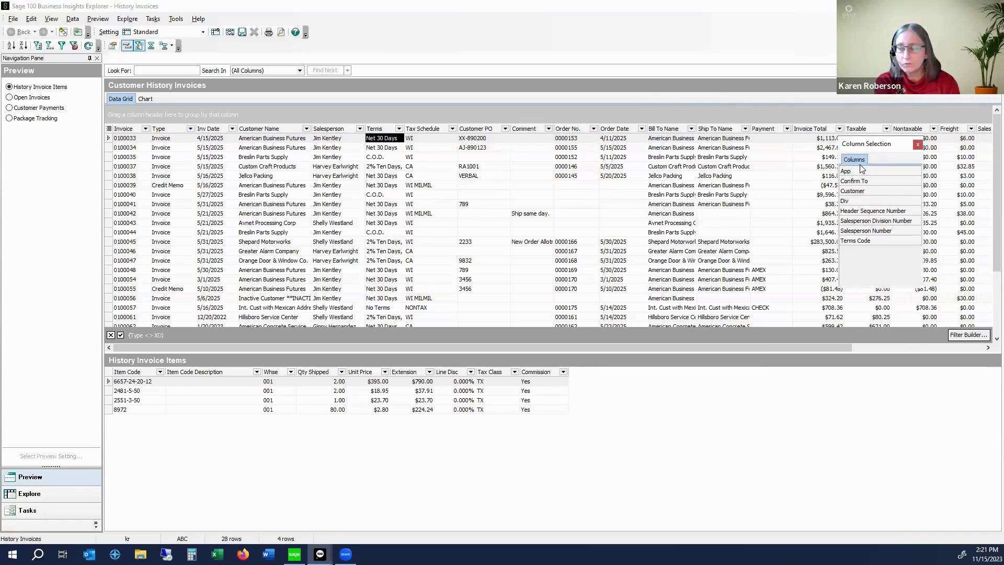
left_click(917, 144)
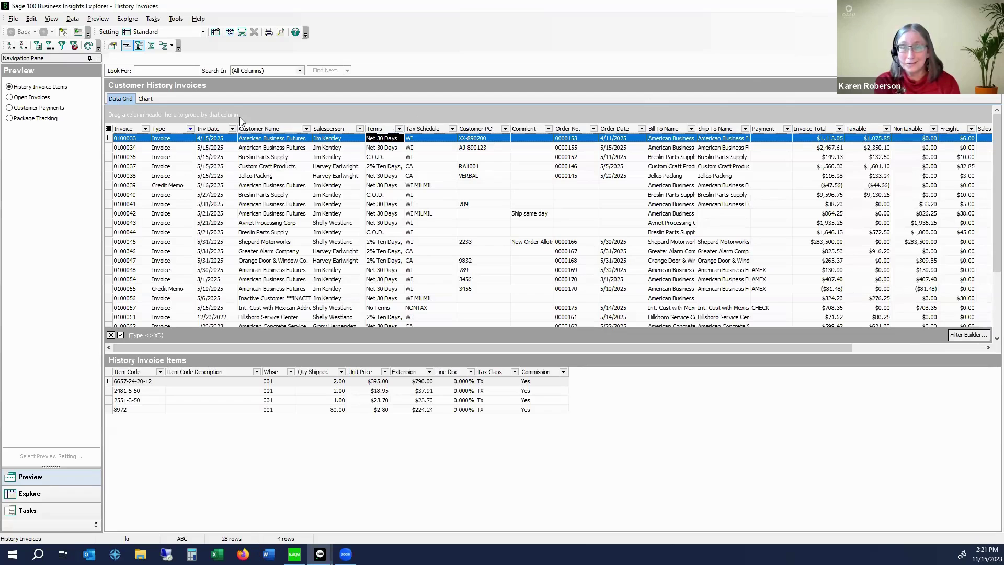
- In the column settings of the history invoices grid, hide the Terms, Tax Schedule, Customer PO and Comment columns
left_click_drag(261, 127, 263, 130)
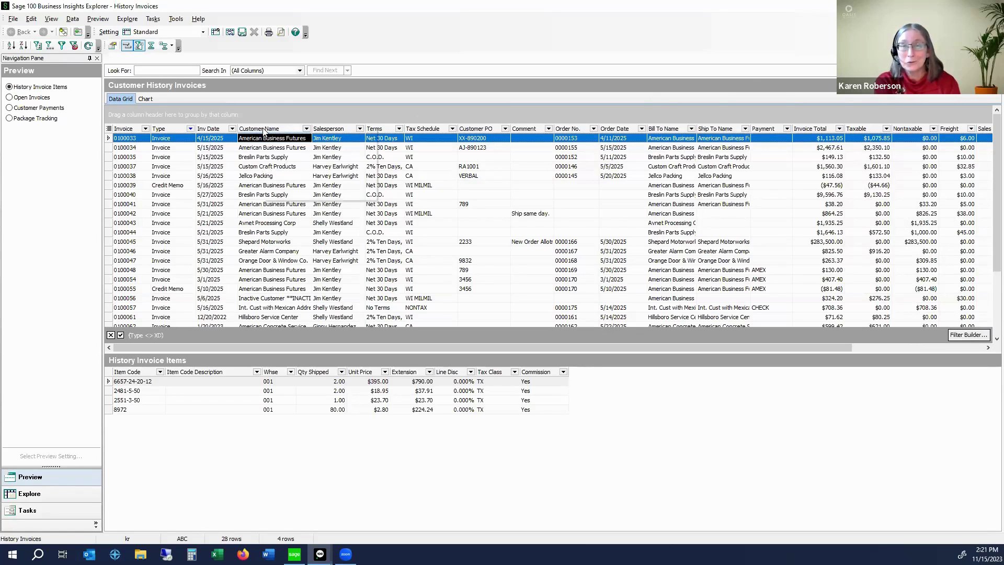
right_click(263, 129)
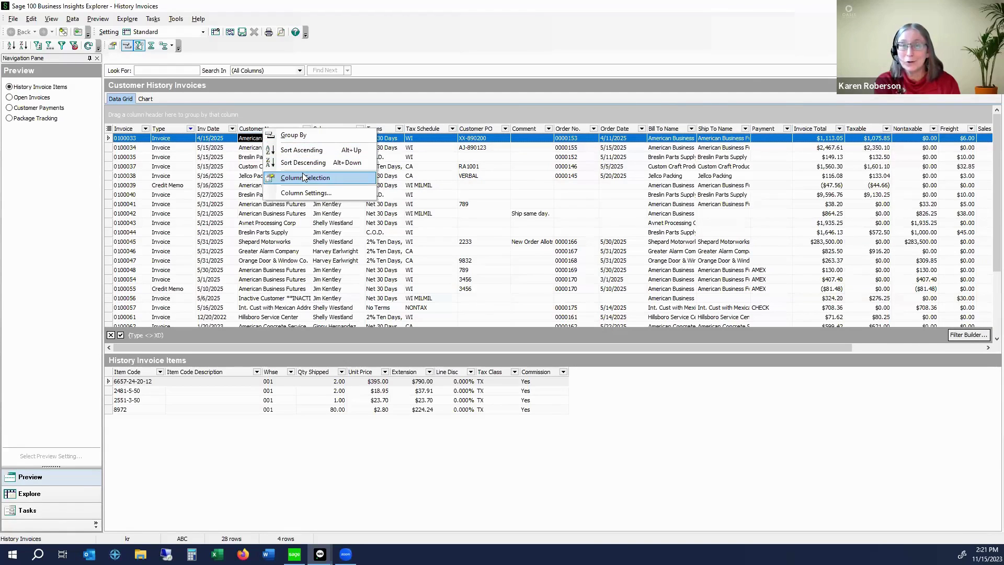
left_click(305, 192)
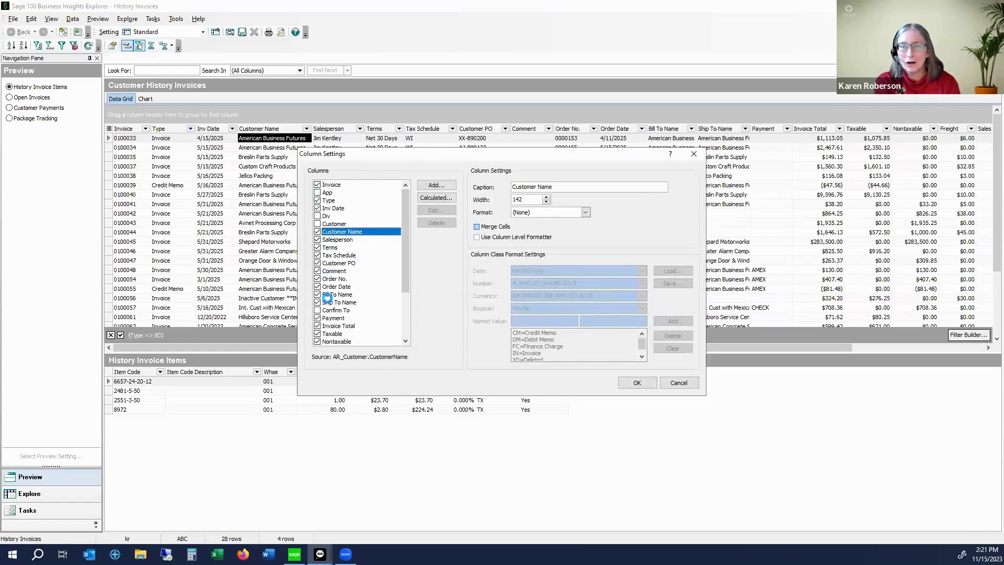
scroll(332, 297, "down", 3)
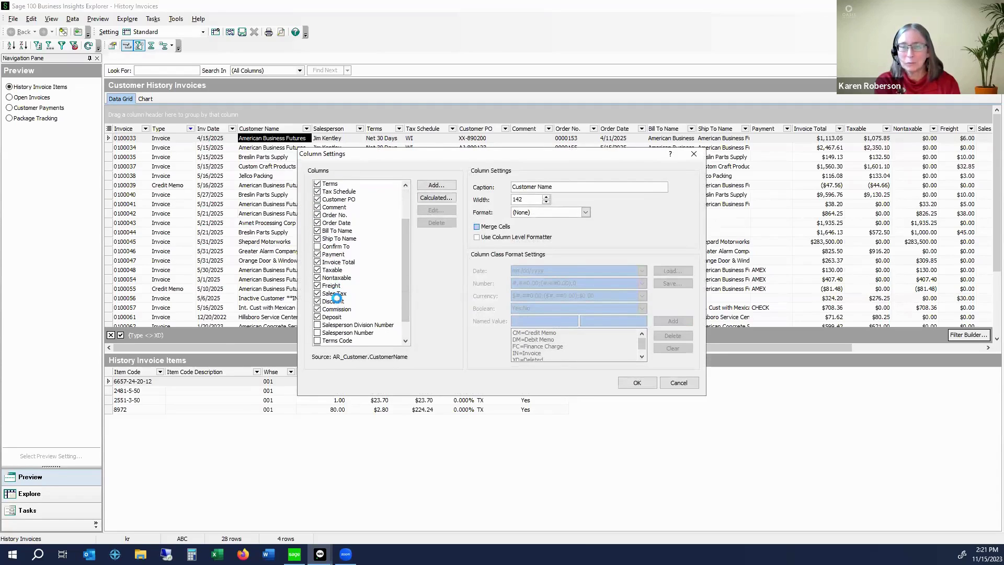
scroll(336, 297, "down", 1)
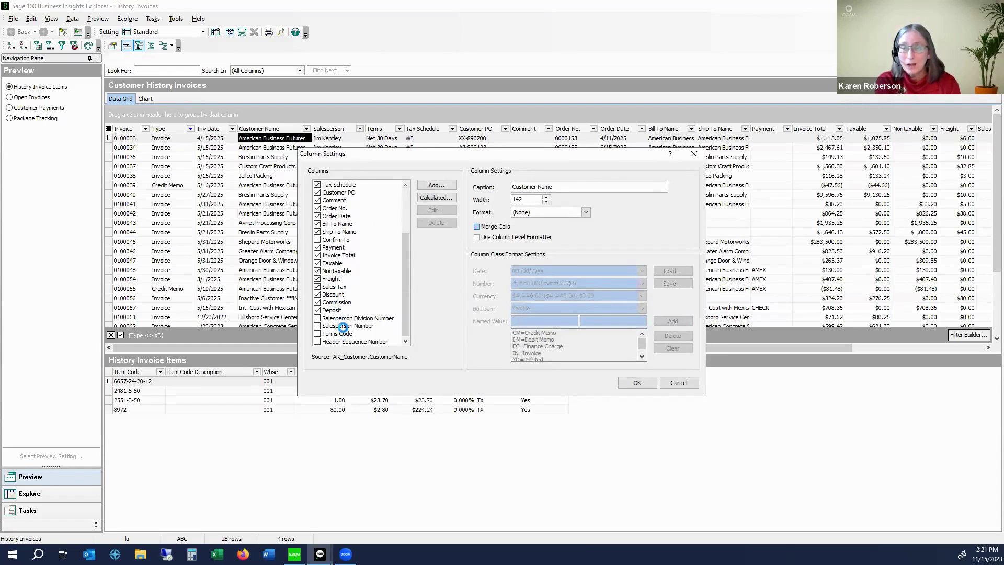
scroll(340, 311, "up", 2)
scroll(335, 280, "up", 3)
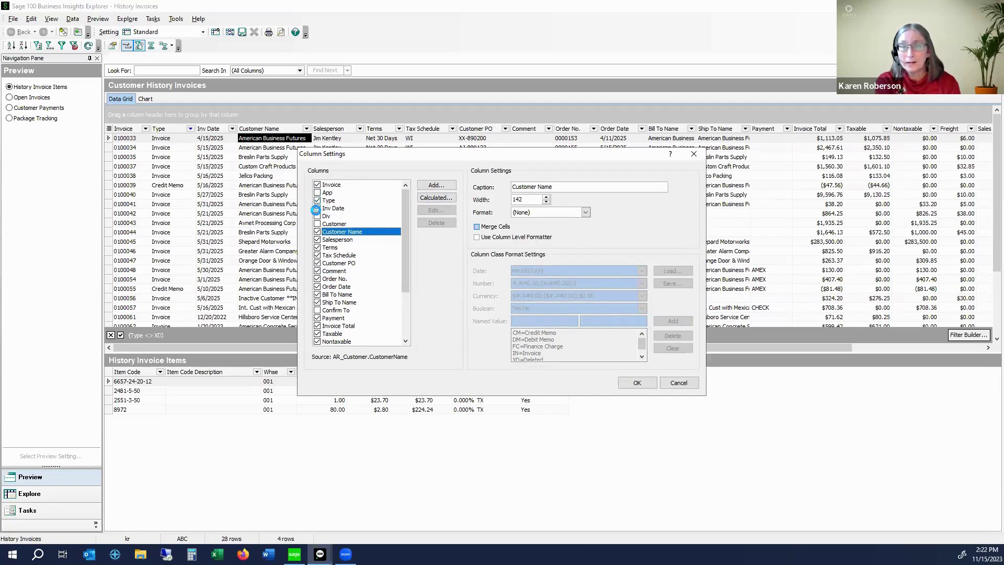
left_click(317, 248)
left_click(316, 255)
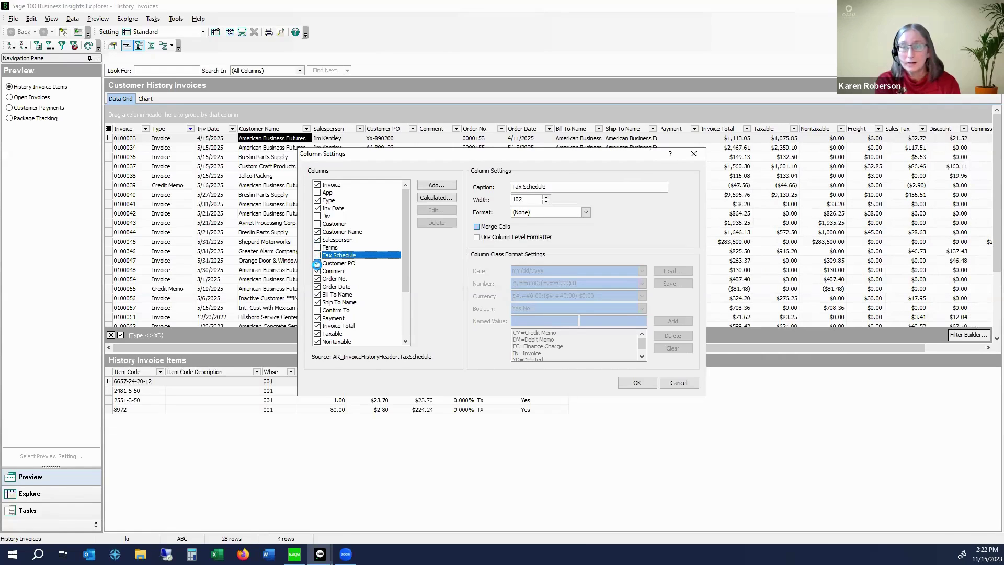
left_click(317, 263)
left_click(317, 271)
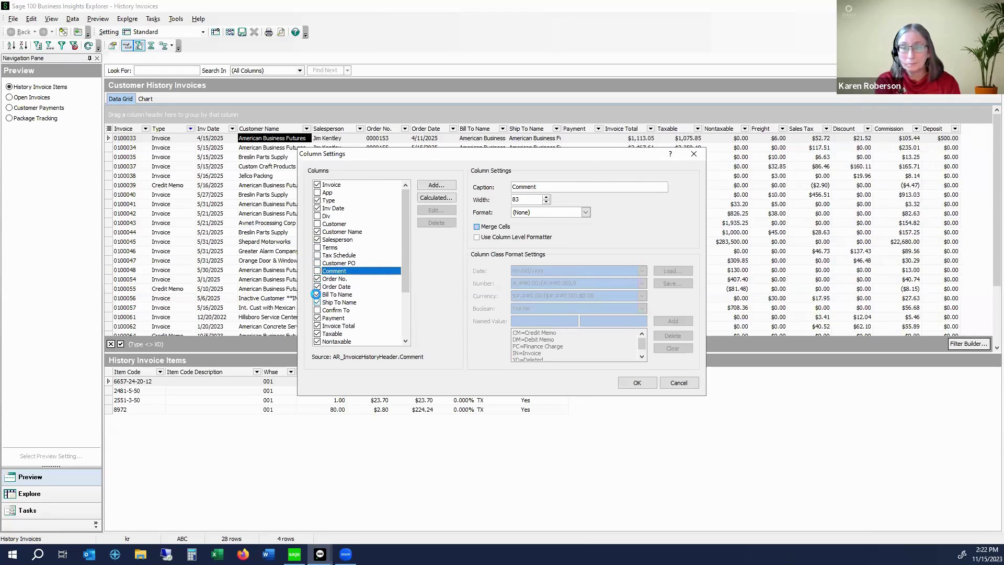
- Also hide the Bill To Name, Ship To Name, Commission, Discount and Deposit columns, and apply the column settings
left_click(317, 294)
left_click(317, 302)
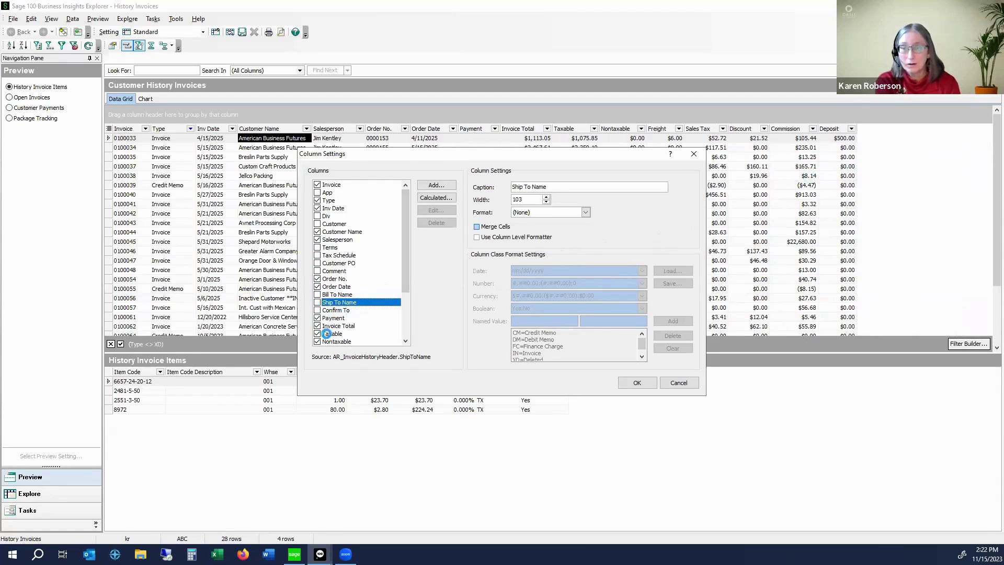
scroll(321, 335, "down", 2)
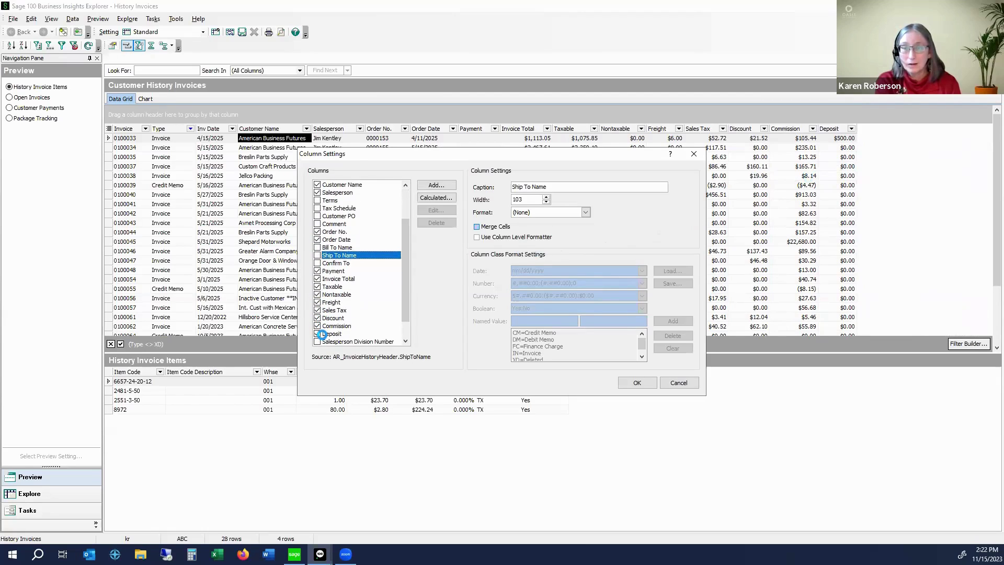
left_click(316, 325)
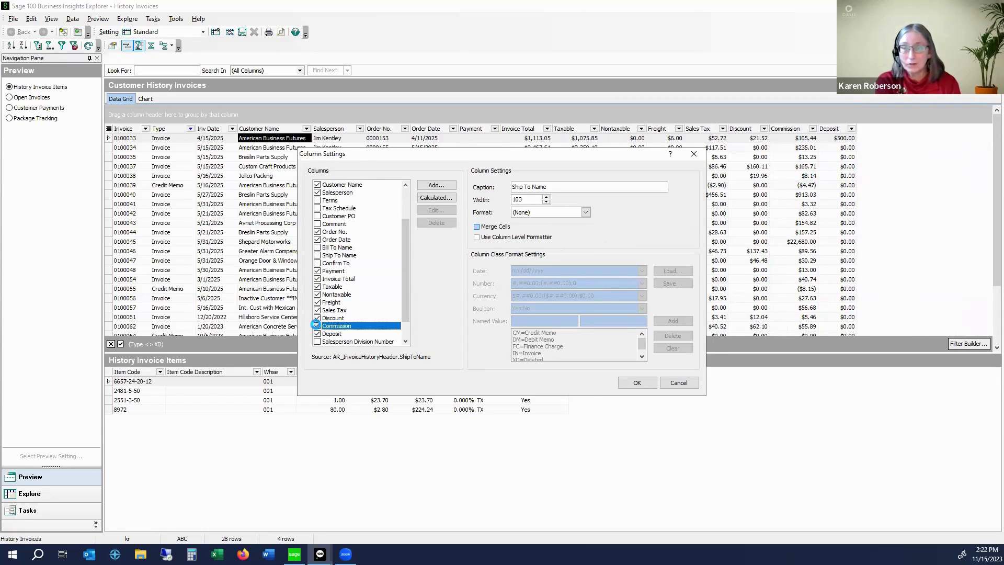
left_click(317, 318)
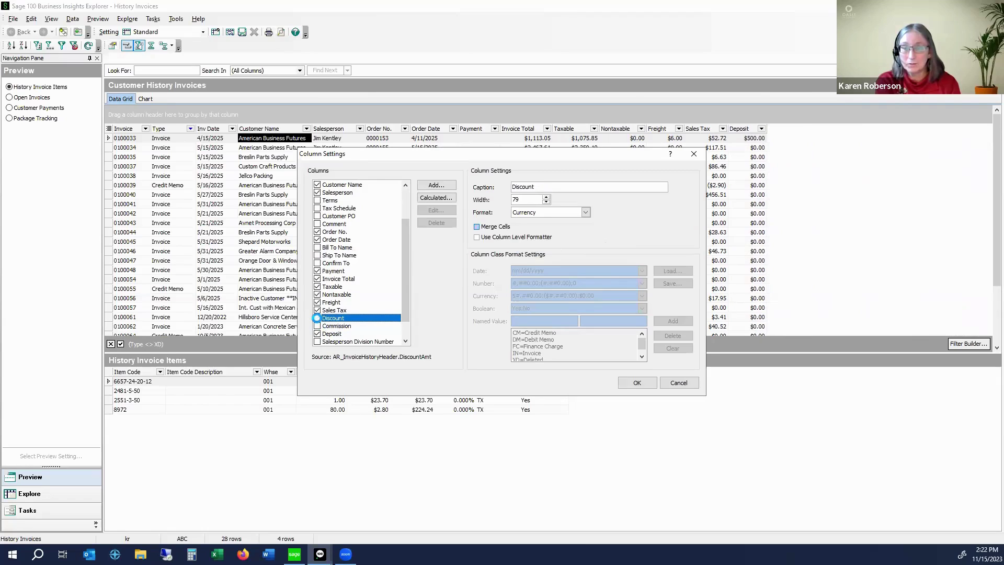
left_click(316, 333)
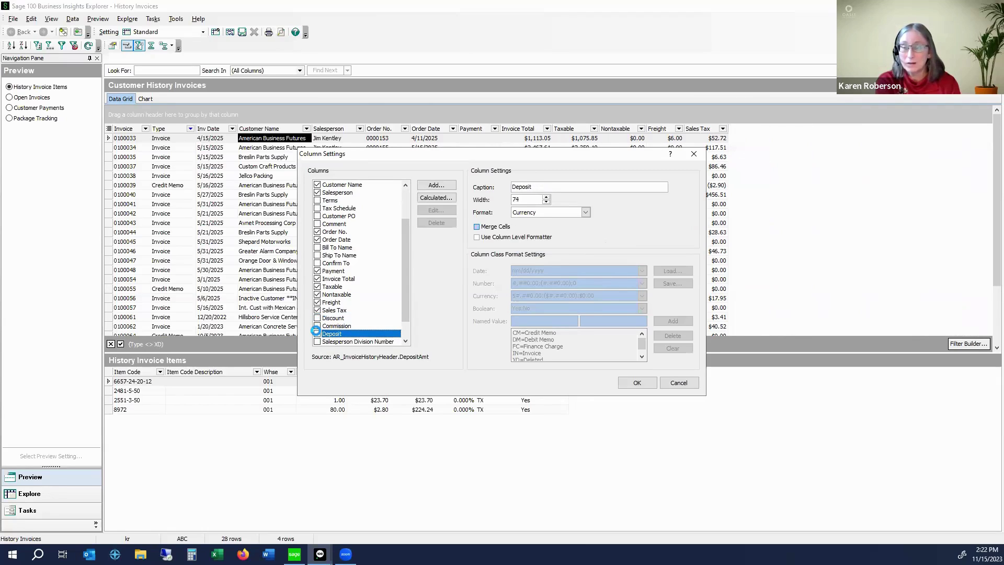
scroll(315, 330, "down", 3)
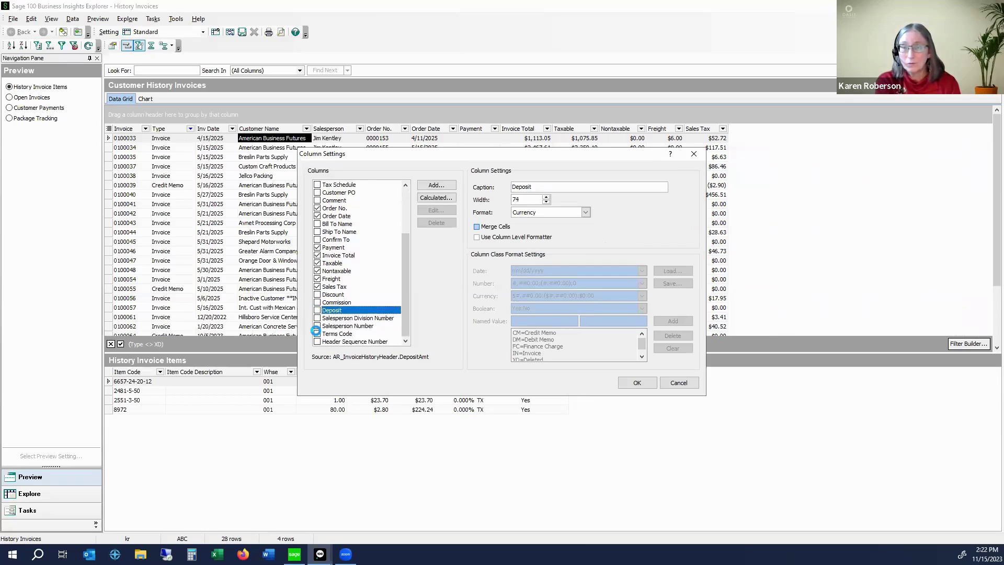
scroll(360, 270, "up", 3)
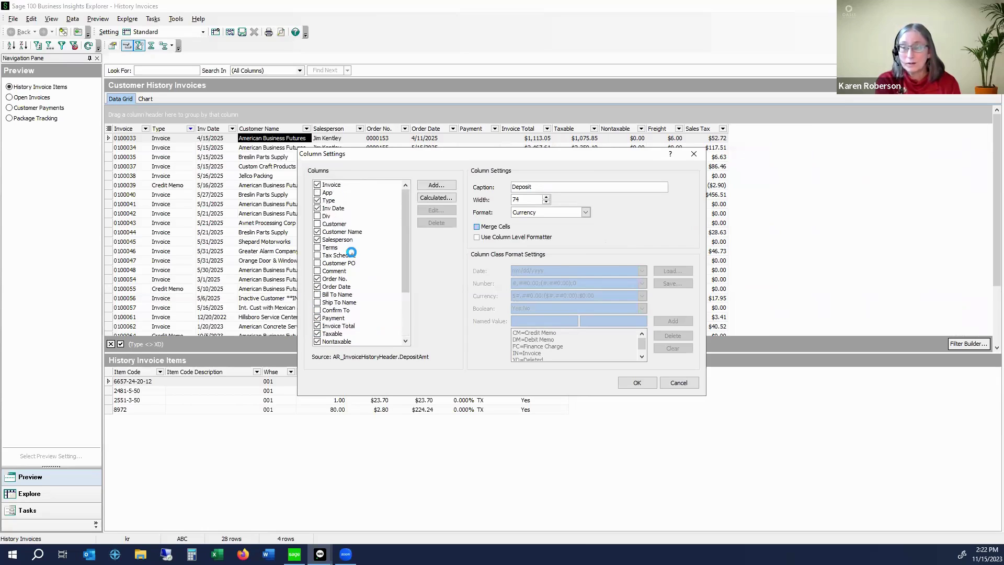
left_click(635, 381)
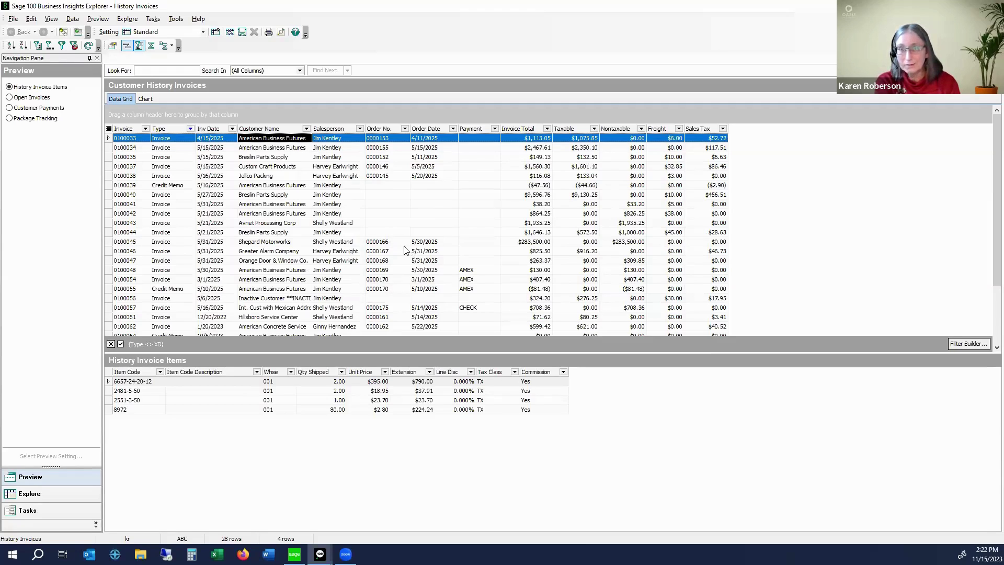
- Add the City field from the AR_Customer table as a new column in the history invoices grid
right_click(323, 130)
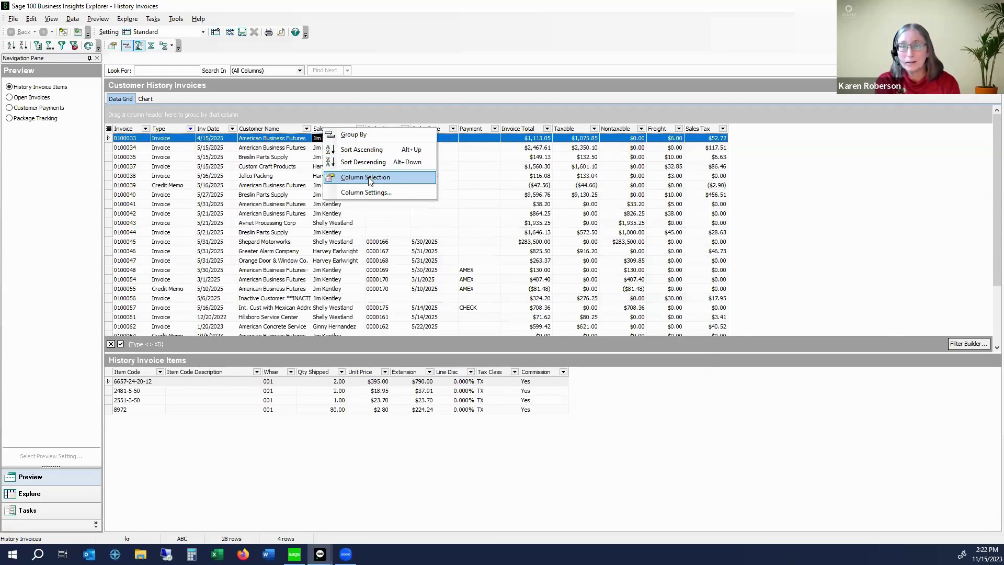
left_click(376, 193)
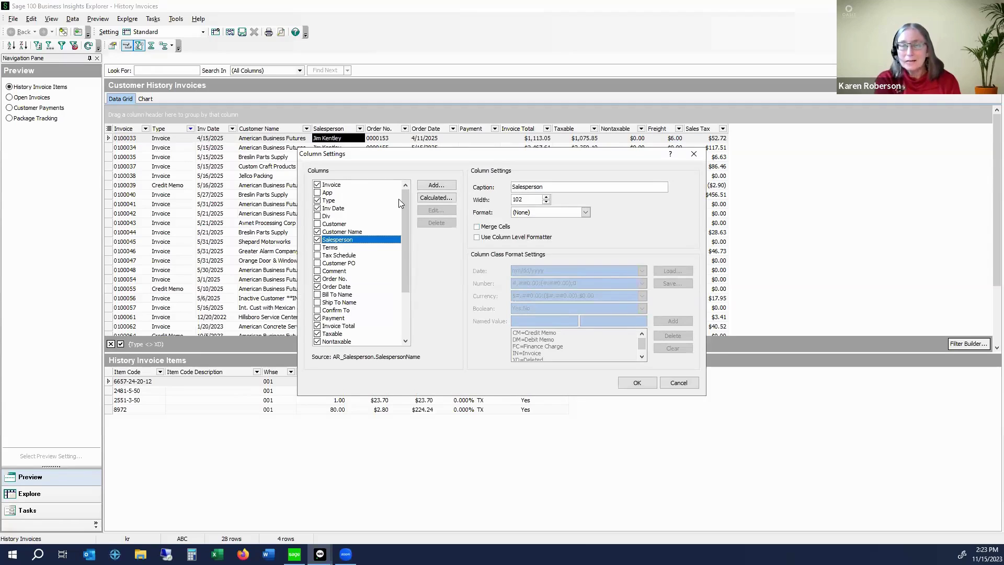
scroll(349, 269, "down", 3)
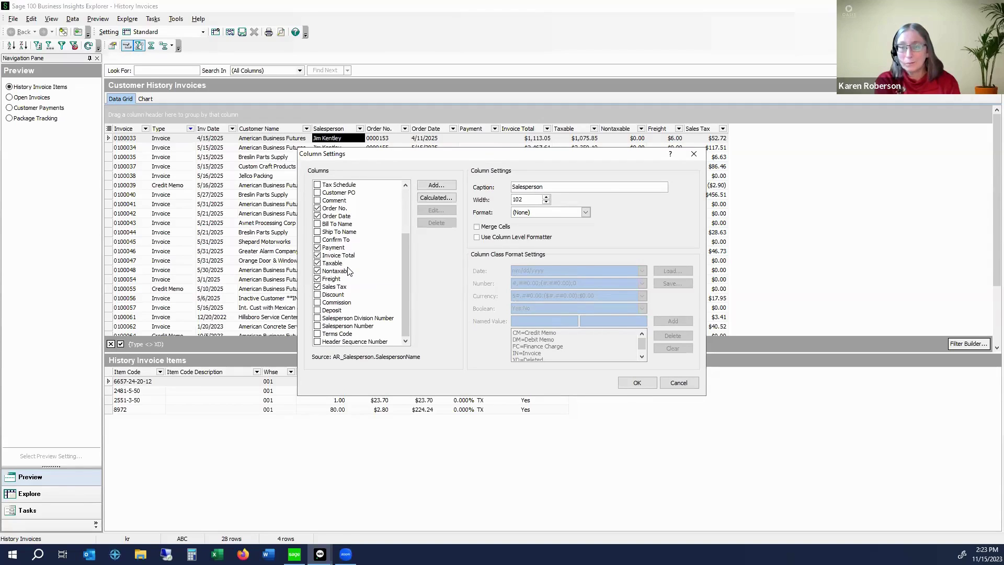
scroll(349, 269, "up", 3)
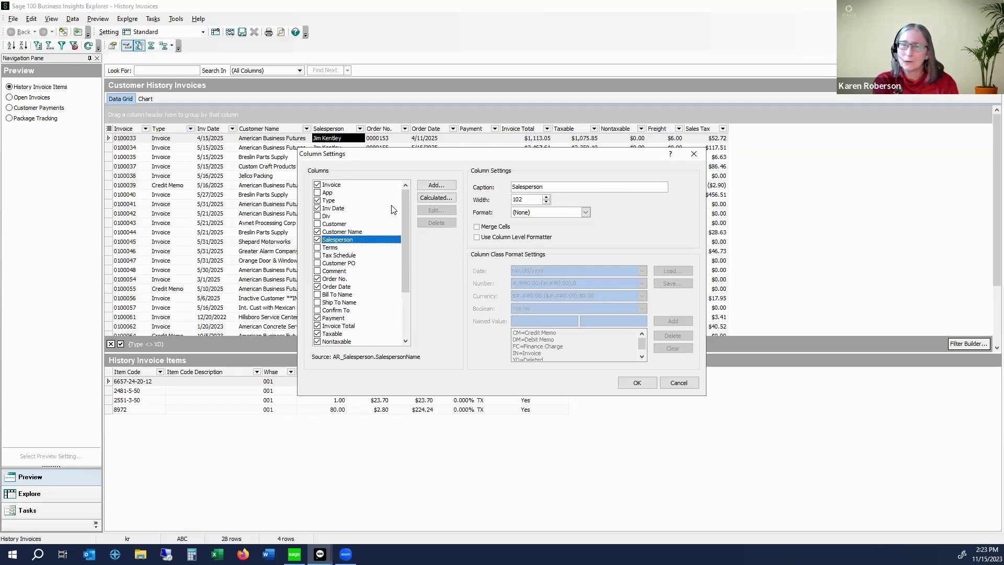
left_click(437, 186)
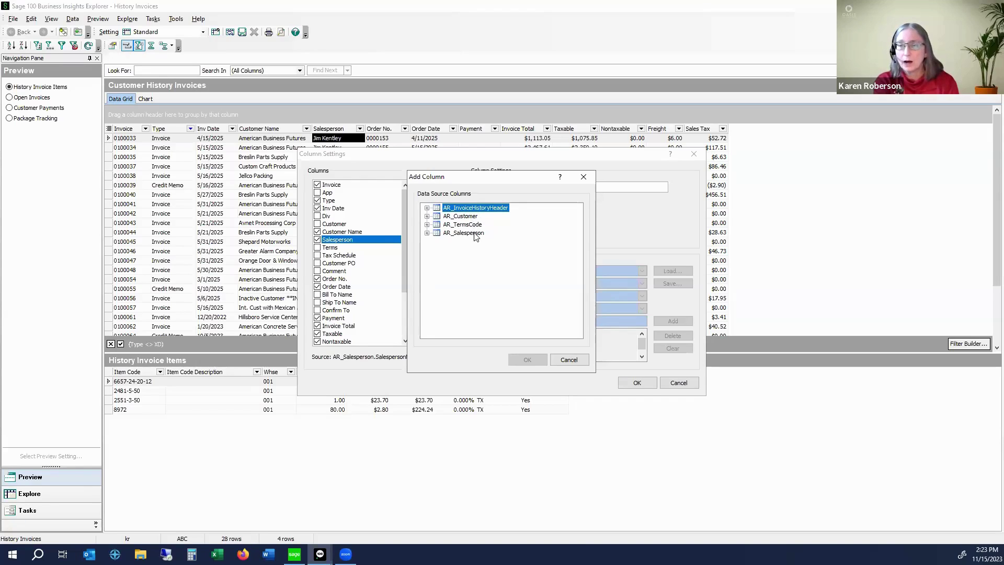
left_click(427, 215)
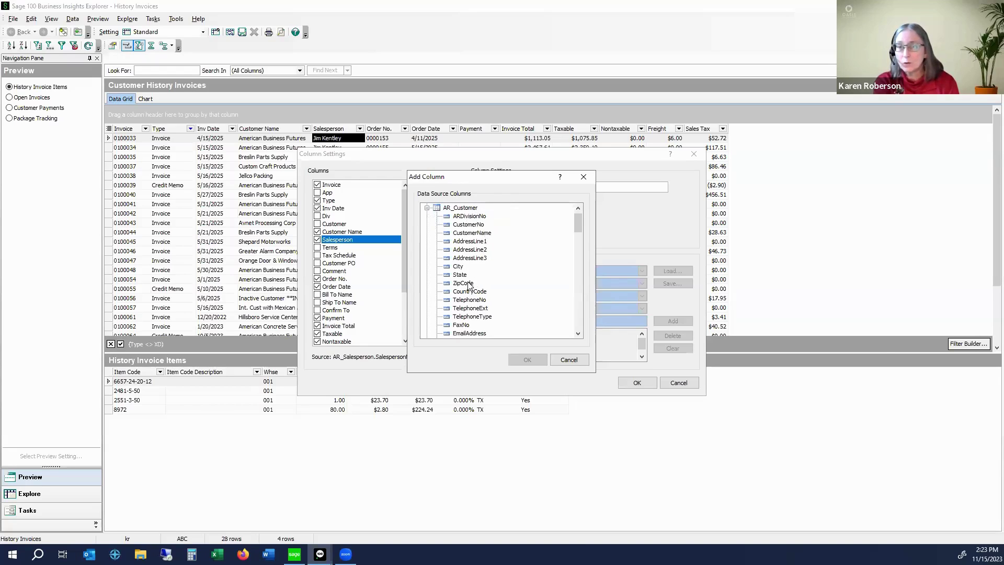
left_click(459, 267)
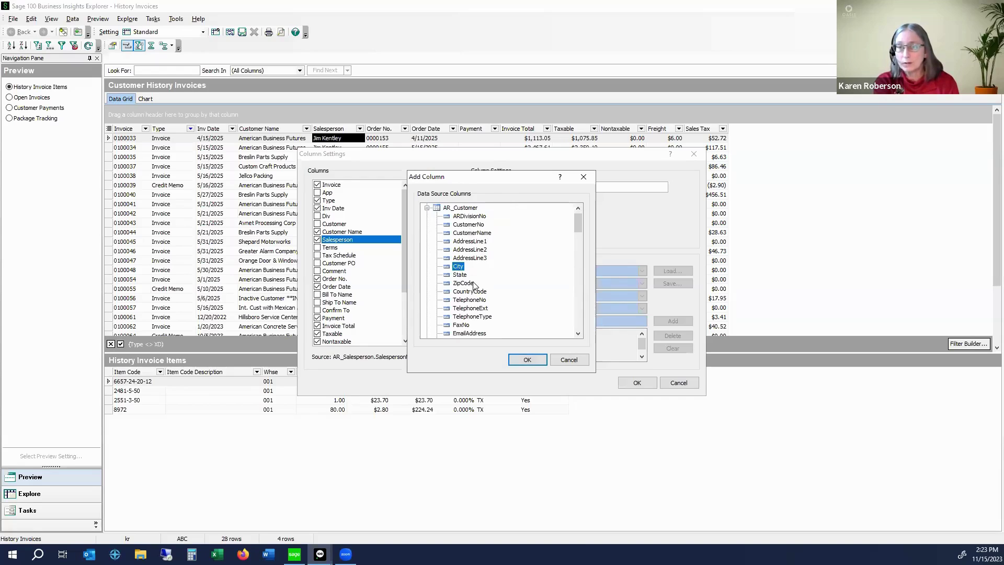
scroll(473, 296, "down", 2)
scroll(473, 297, "down", 1)
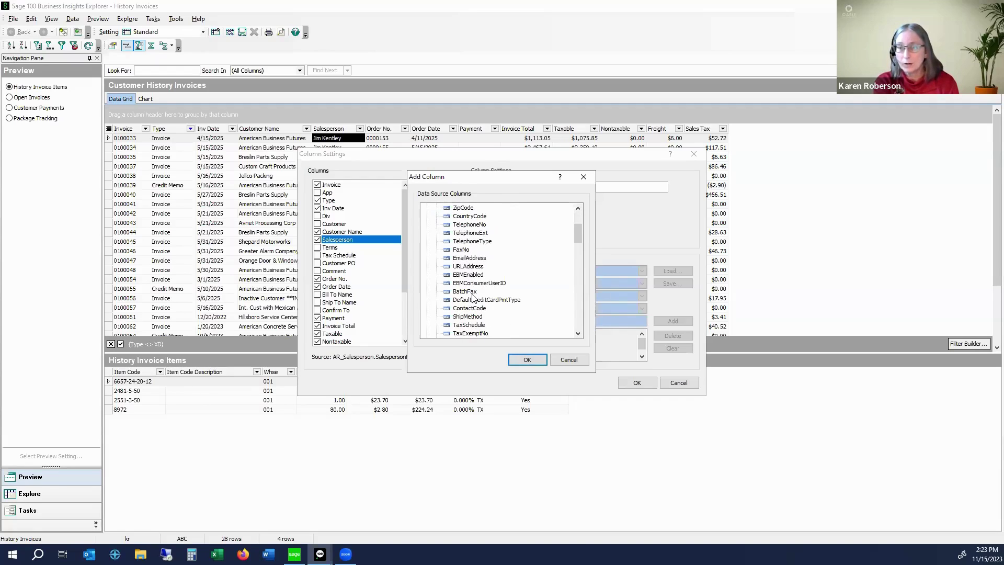
scroll(473, 297, "down", 1)
scroll(473, 297, "down", 8)
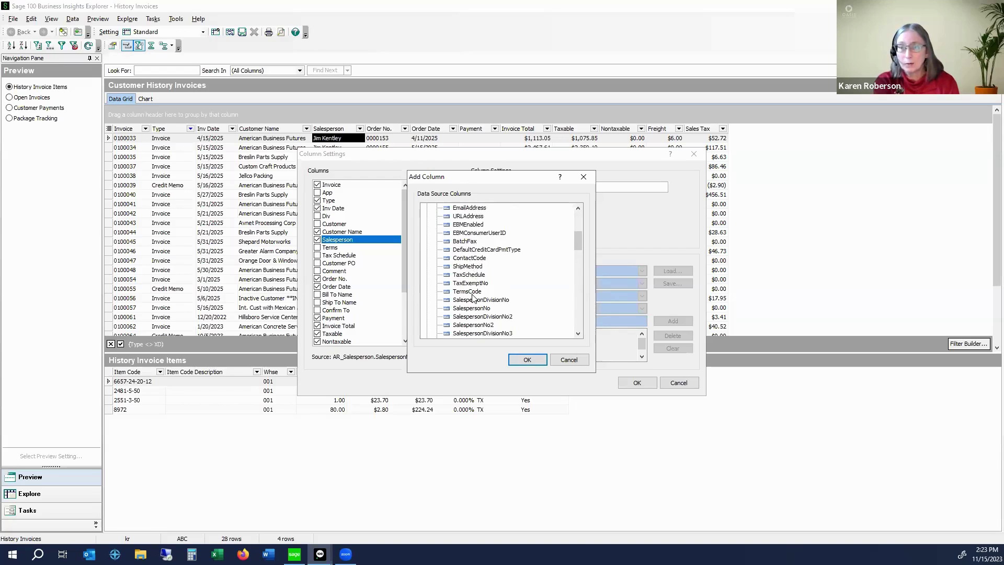
scroll(473, 297, "down", 4)
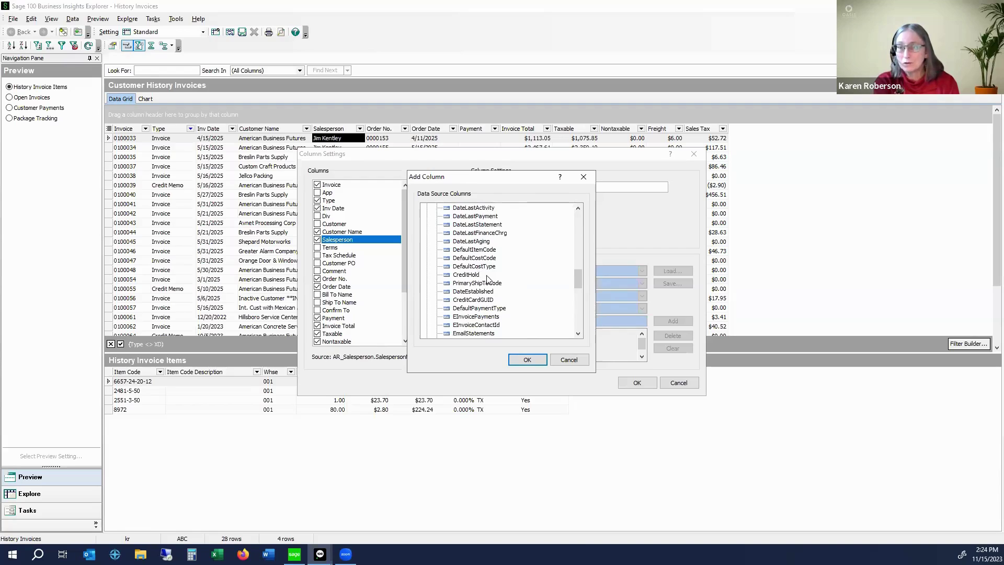
scroll(489, 279, "up", 1)
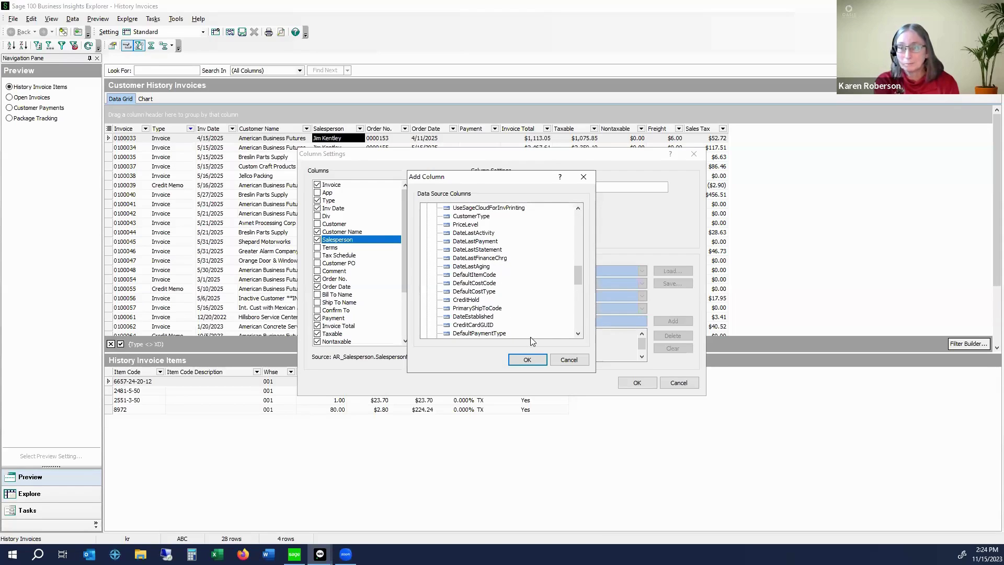
left_click(527, 360)
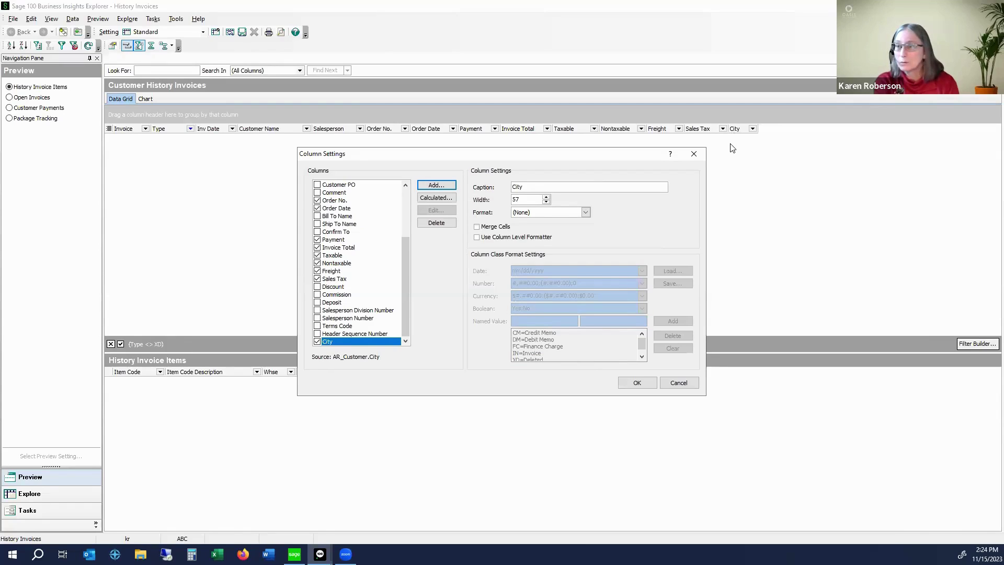
- Start adding another column and view the fields offered by the AR_TermsCode and AR_Salesperson tables
left_click(436, 186)
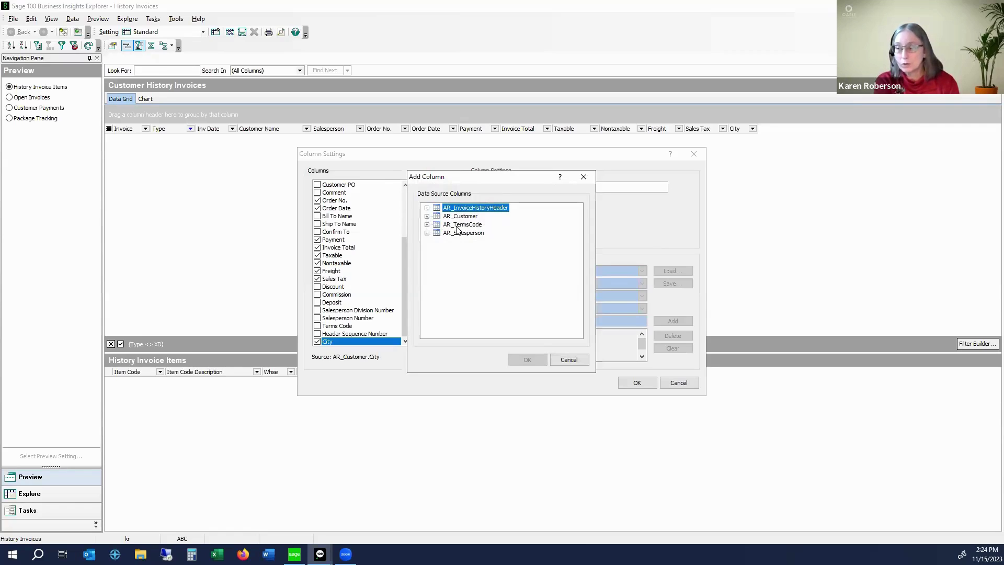
left_click(427, 225)
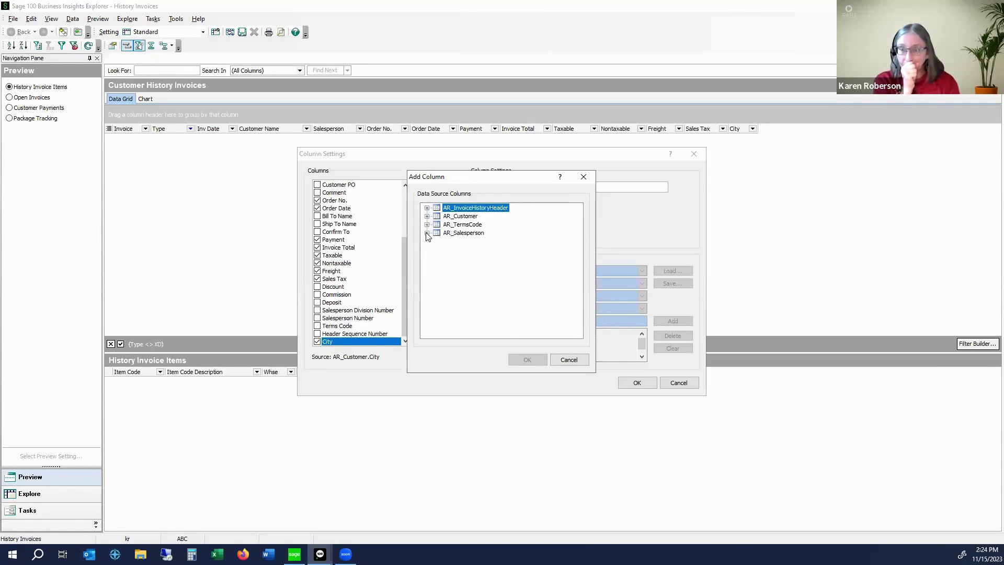
left_click(426, 233)
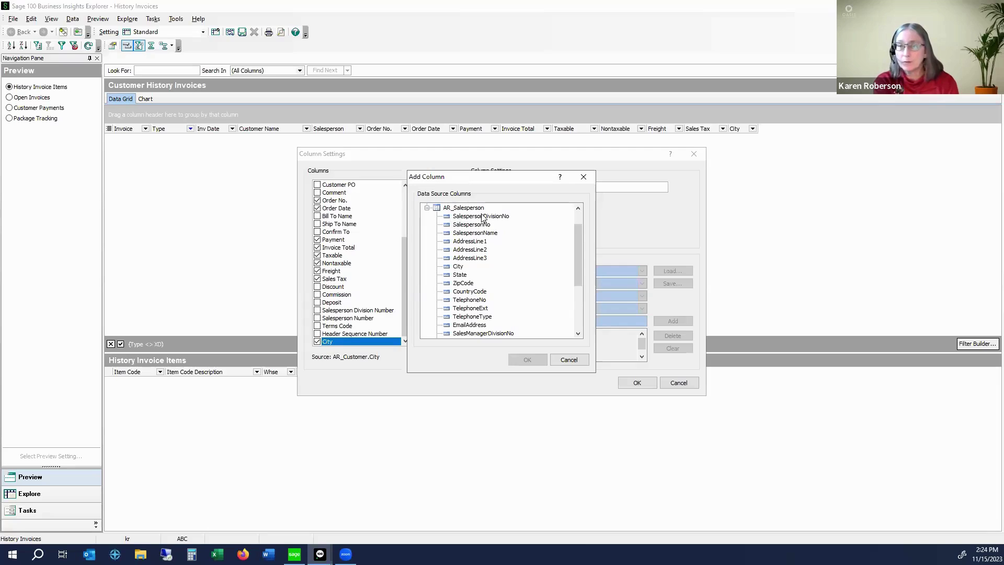
left_click(427, 209)
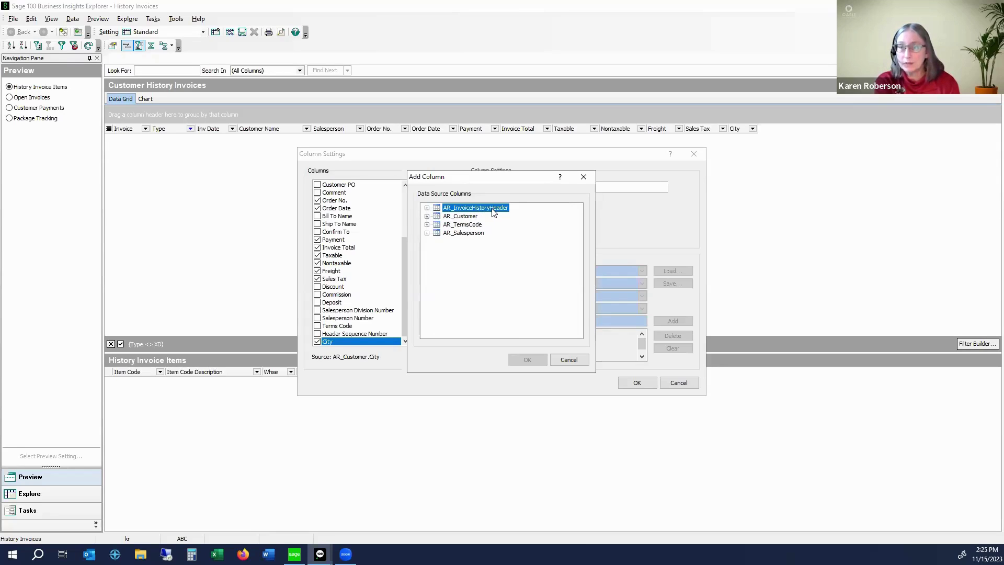
- Examine the fields of the AR_InvoiceHistoryHeader table, such as ShipVia and ConfirmTo, as candidates for additional columns
left_click(428, 208)
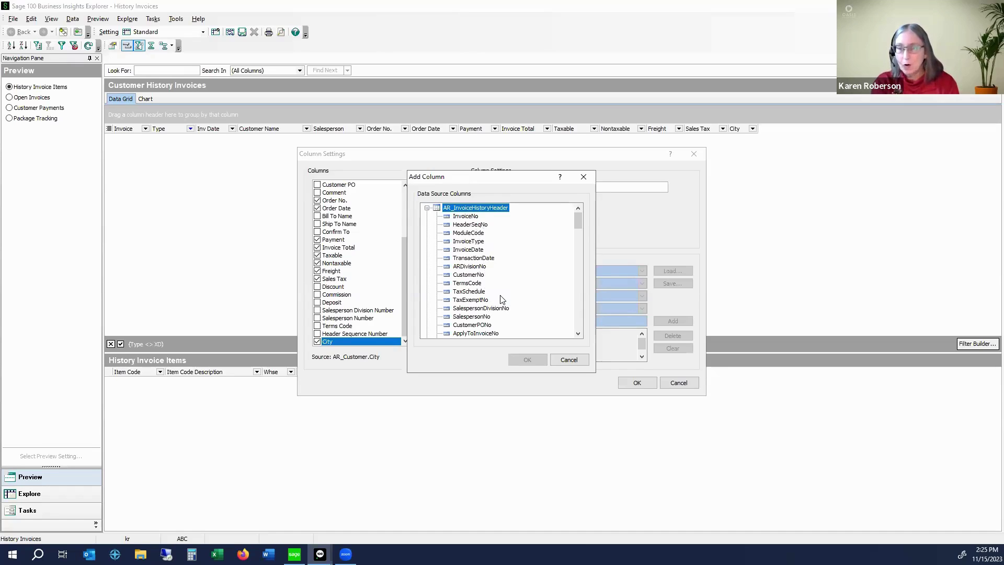
scroll(499, 298, "down", 2)
scroll(501, 299, "down", 10)
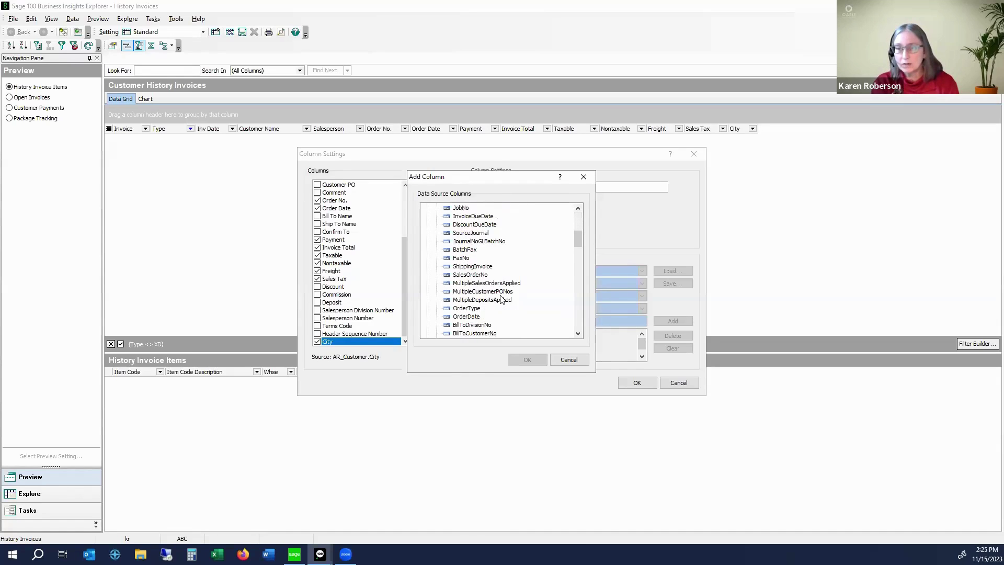
scroll(501, 299, "down", 7)
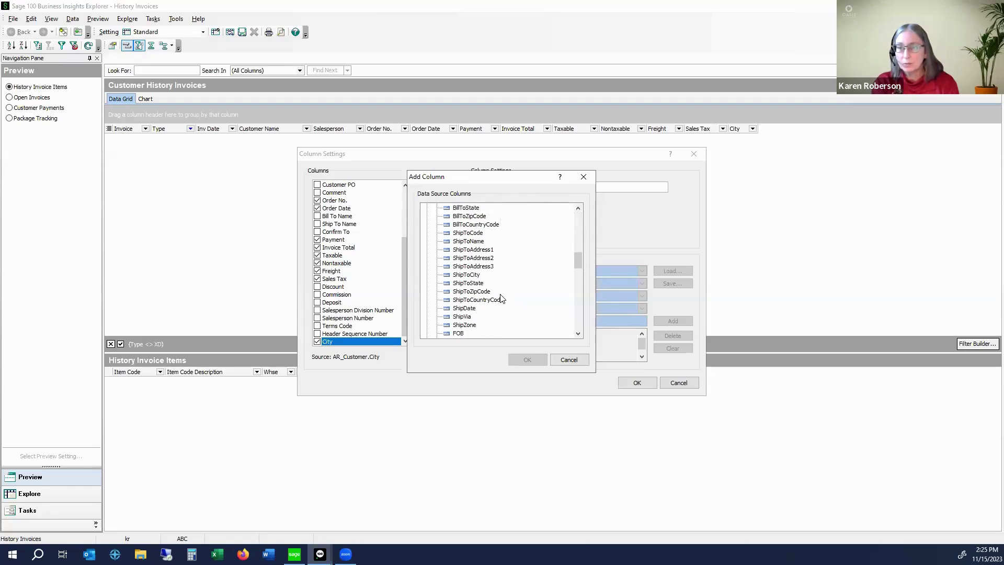
scroll(500, 299, "up", 9)
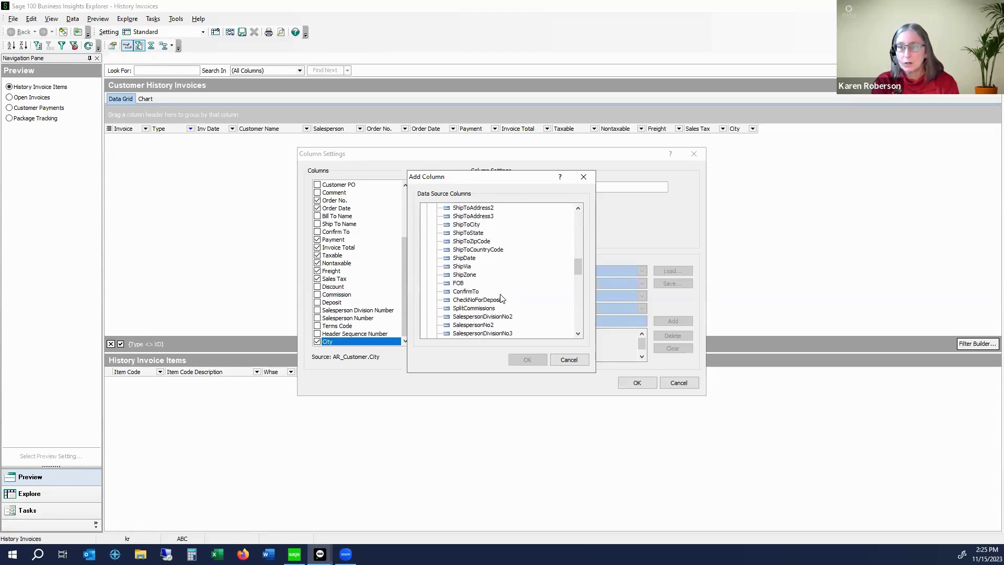
scroll(500, 299, "up", 12)
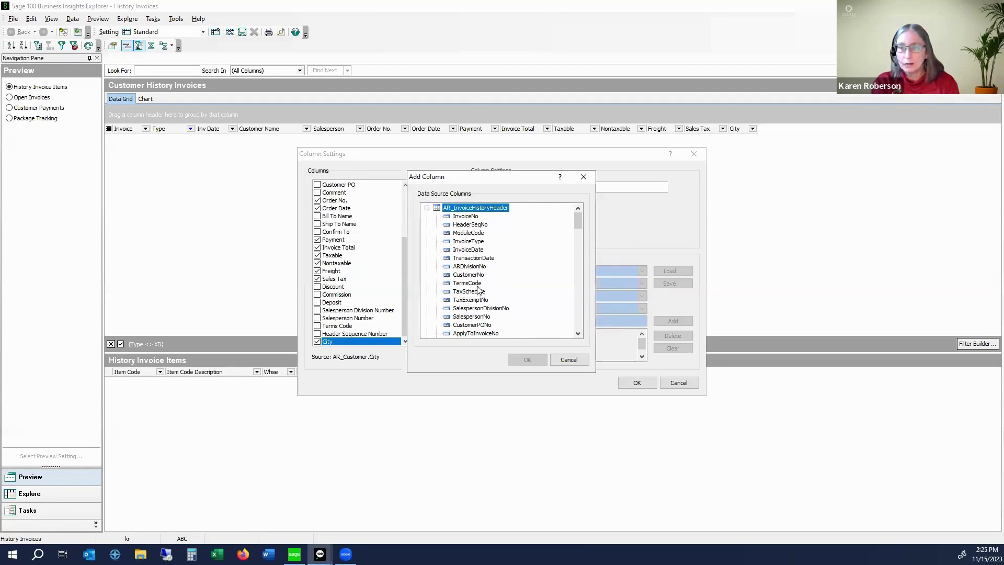
scroll(480, 297, "down", 1)
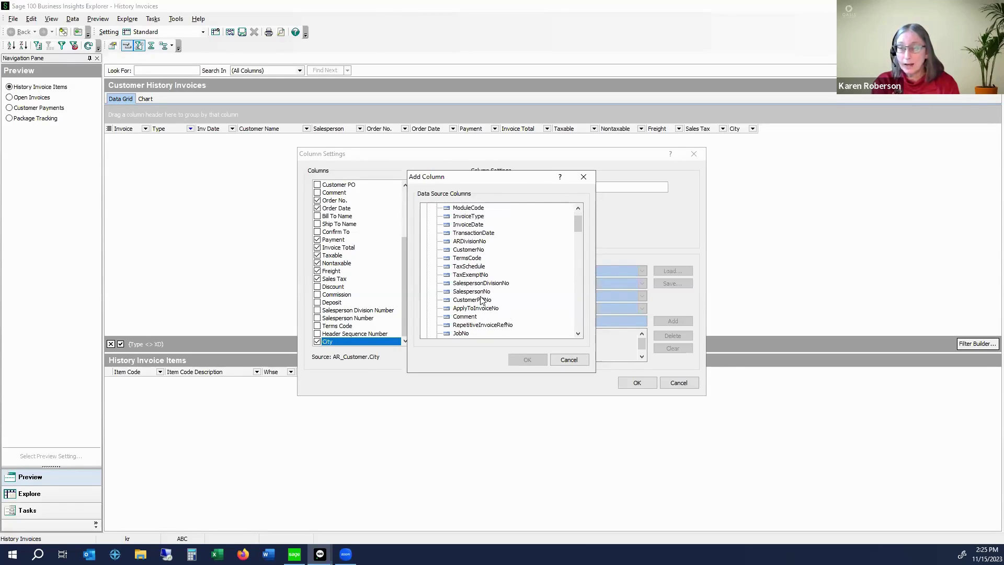
scroll(481, 309, "down", 1)
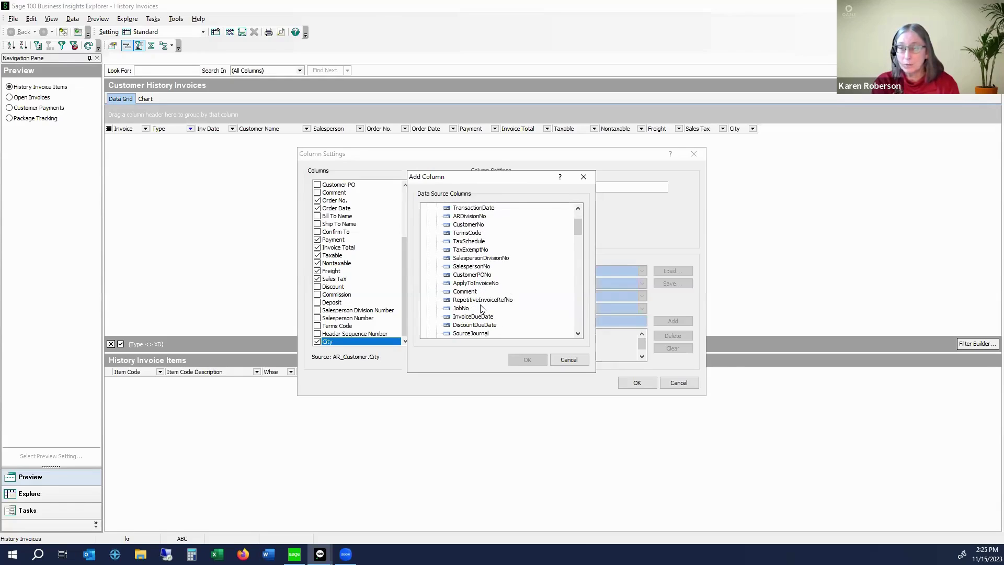
scroll(481, 309, "down", 2)
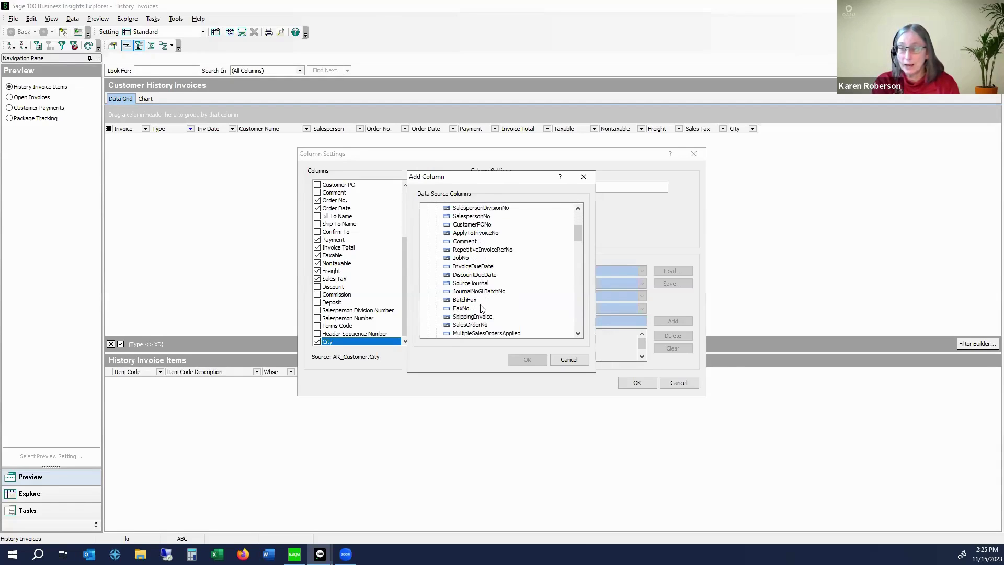
scroll(481, 309, "down", 2)
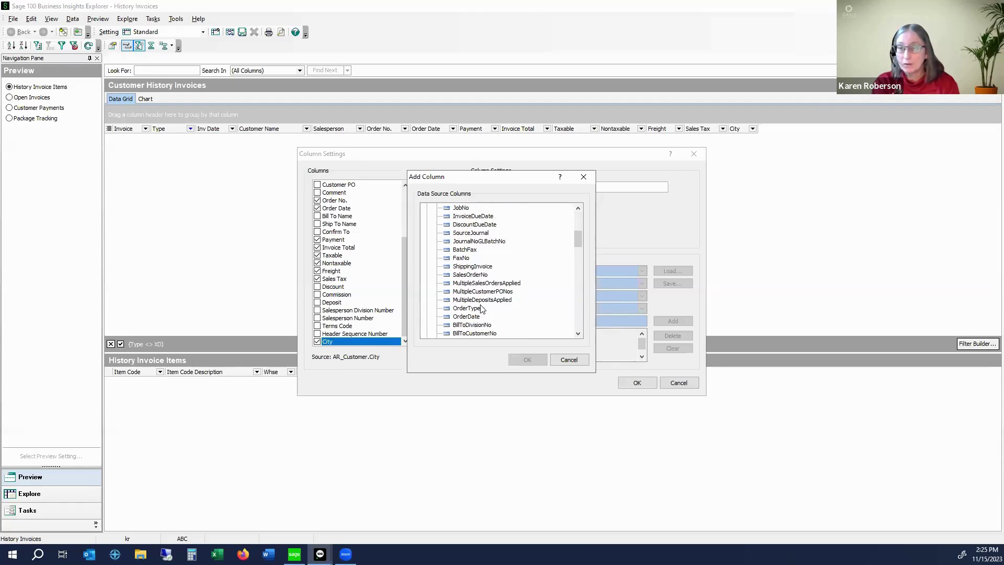
scroll(481, 308, "down", 1)
scroll(482, 309, "down", 4)
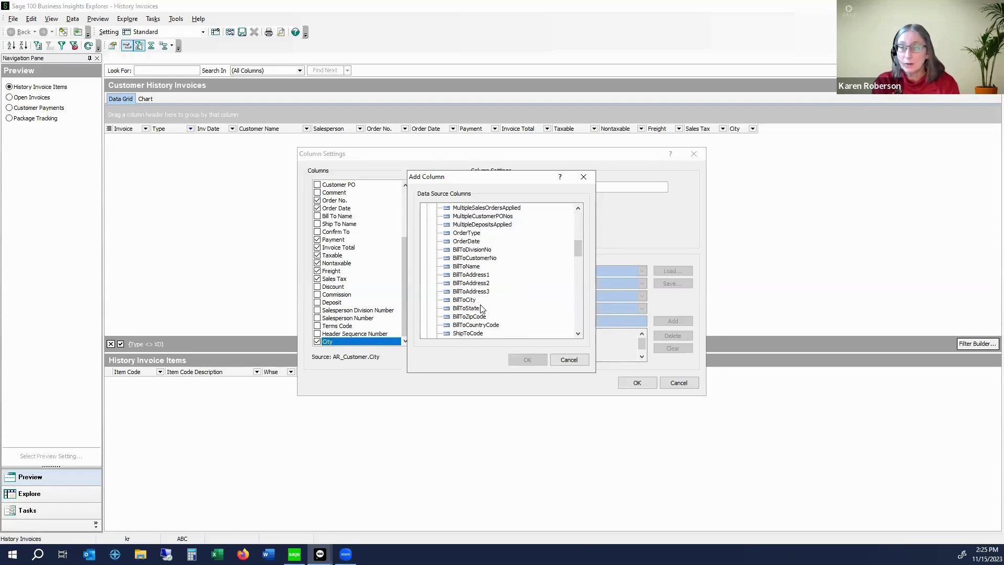
scroll(482, 308, "down", 4)
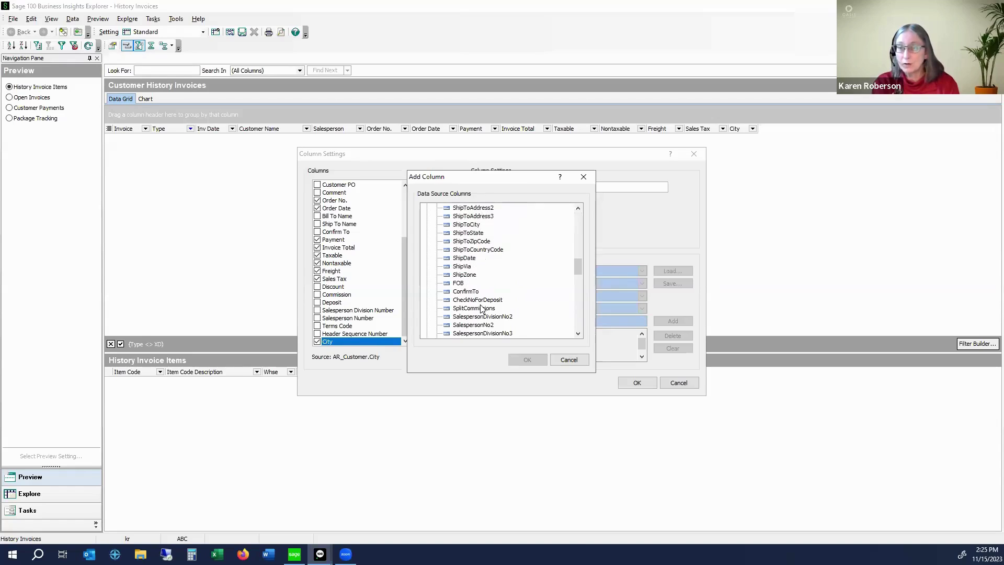
left_click(460, 267)
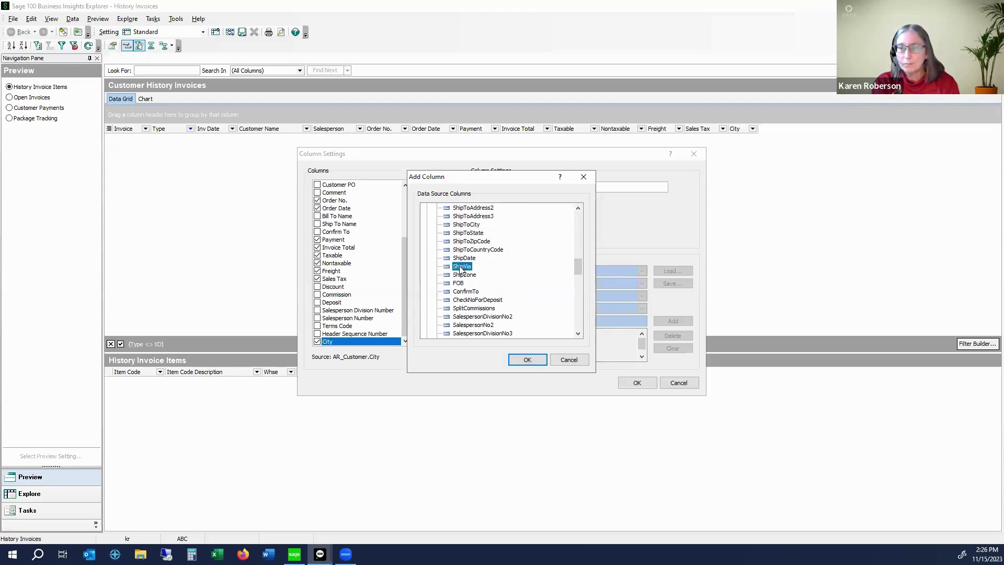
left_click(461, 293)
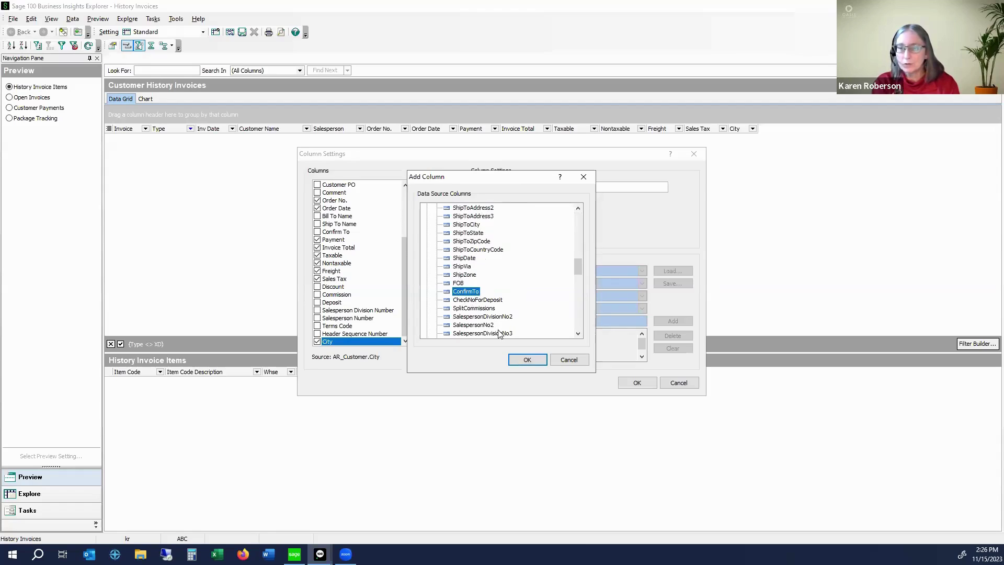
scroll(494, 314, "down", 6)
scroll(494, 313, "down", 6)
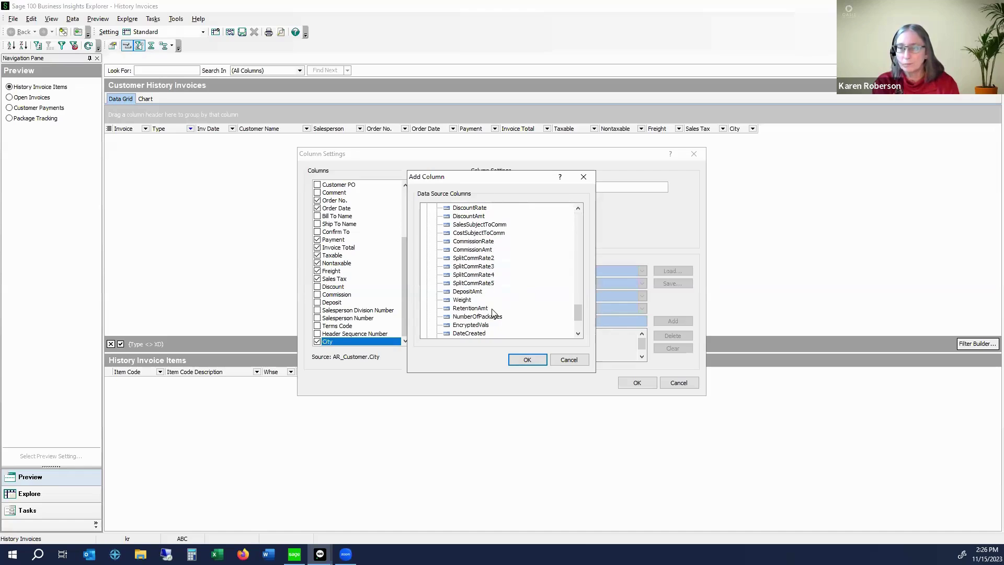
- Leave the field list without adding another column and apply the column settings with the City column to the invoices grid
left_click(569, 361)
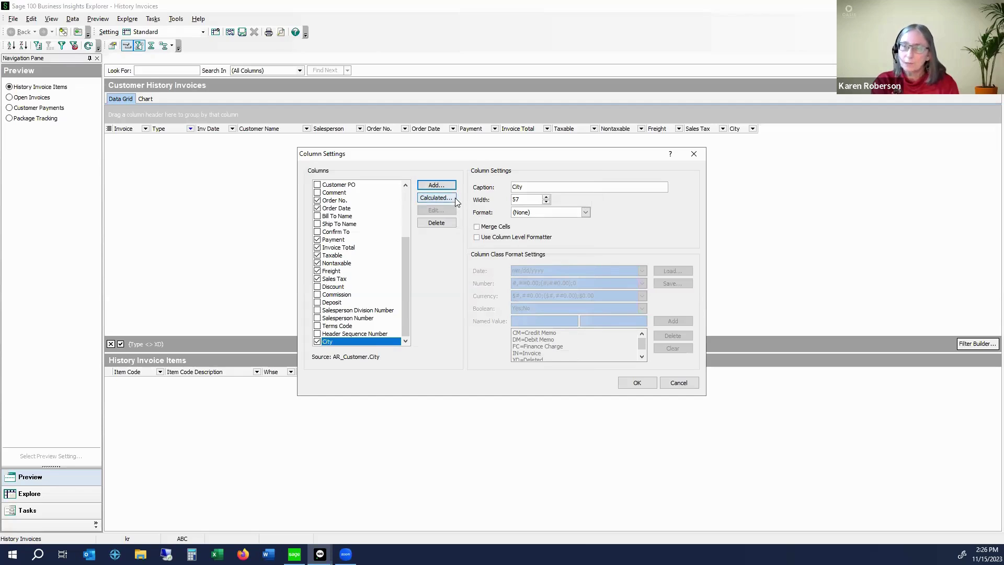
left_click(638, 382)
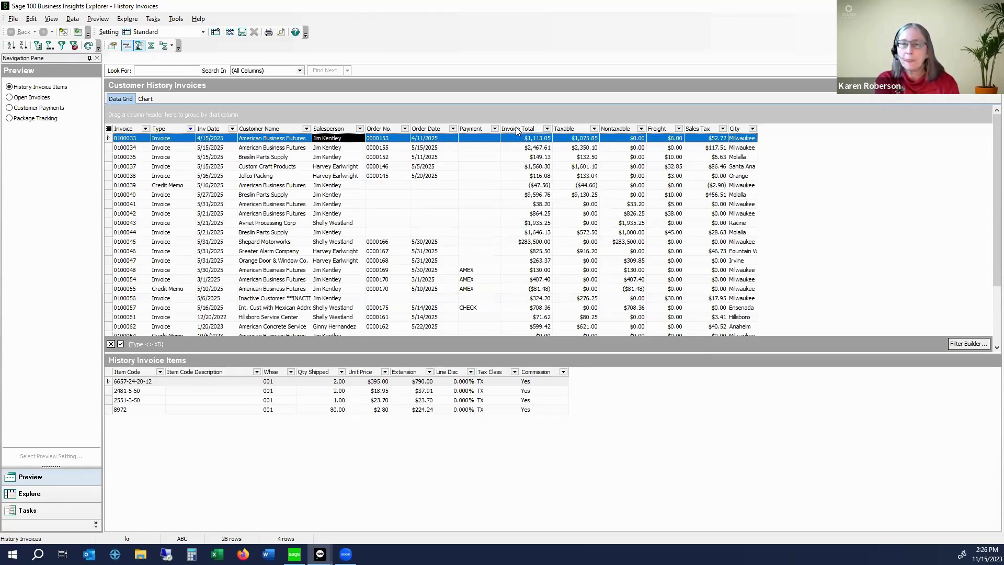
- In the invoices grid's column settings, start a calculated field and name it "Sales Amount"
right_click(620, 128)
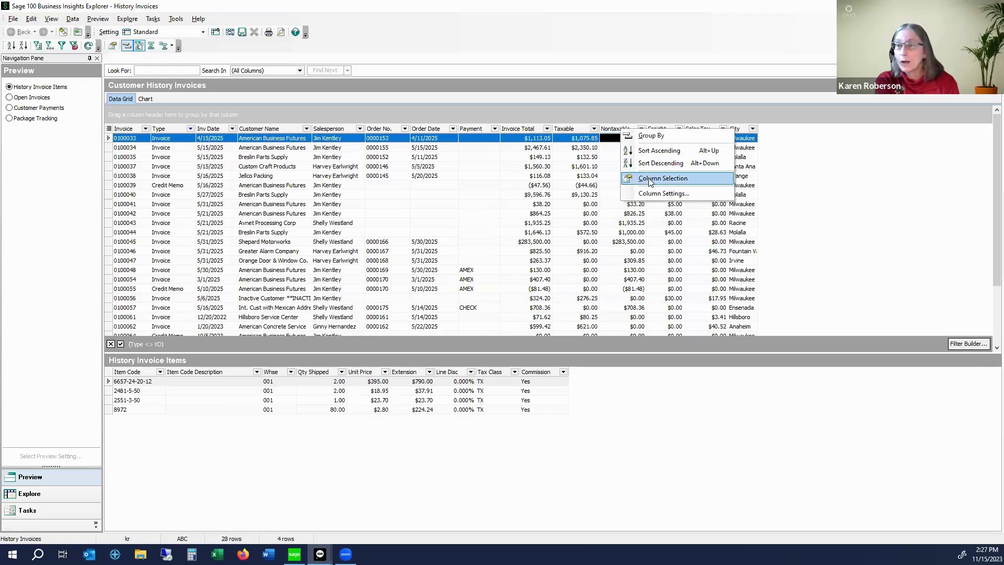
left_click(661, 194)
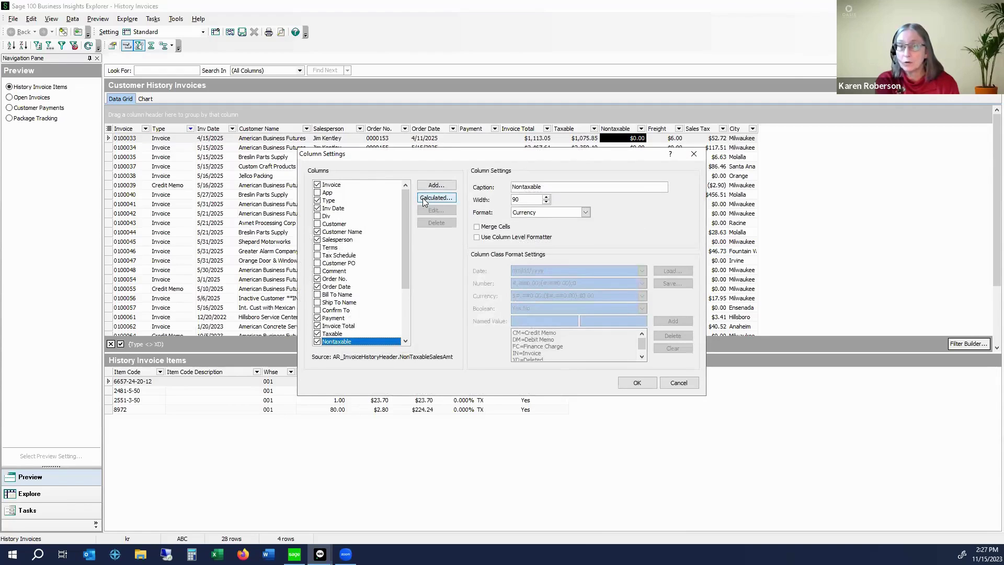
left_click(436, 198)
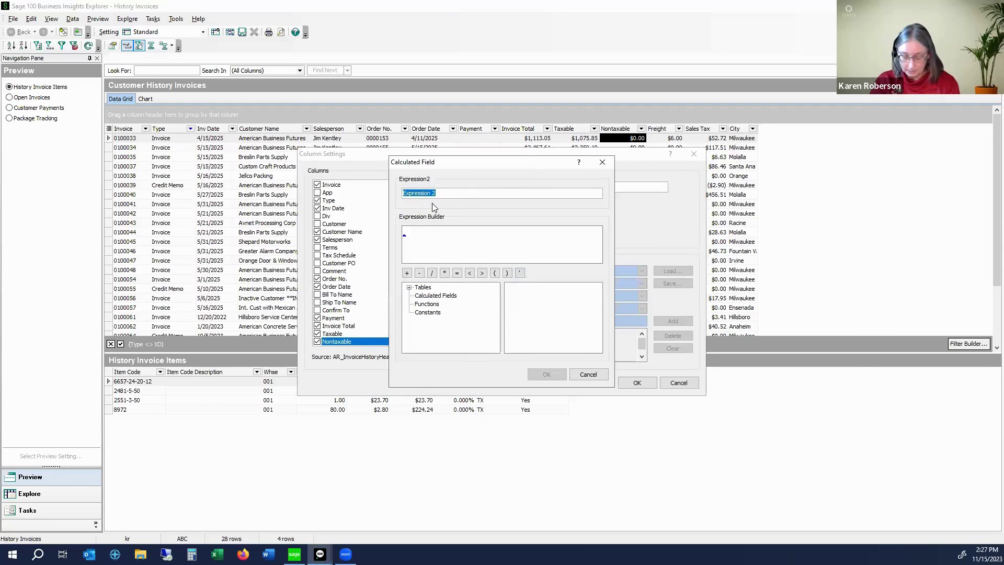
type("Sales ")
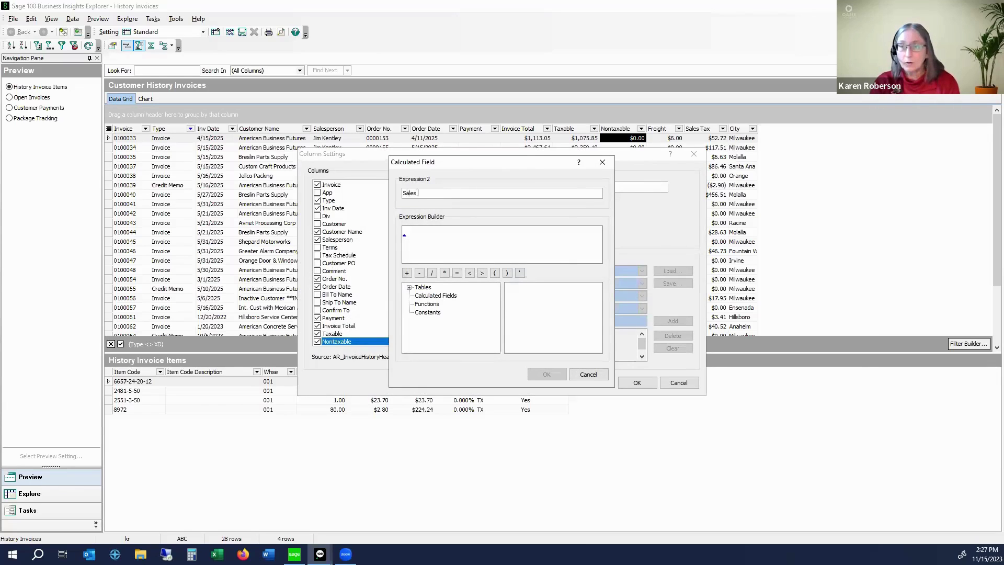
type("Amount")
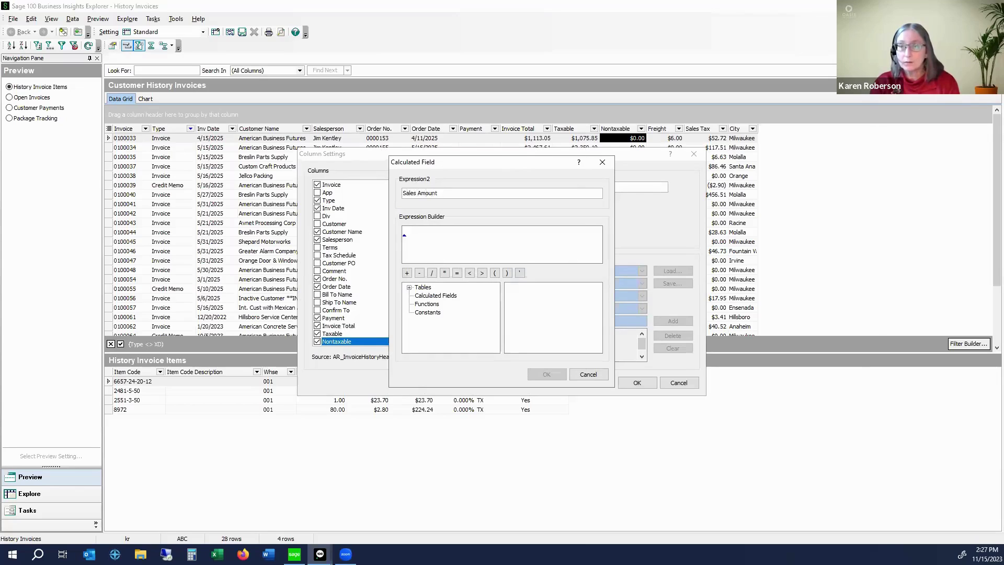
- Begin the Sales Amount expression with the NonTaxableSalesAmt field from the AR_InvoiceHistoryHeader table
left_click(428, 233)
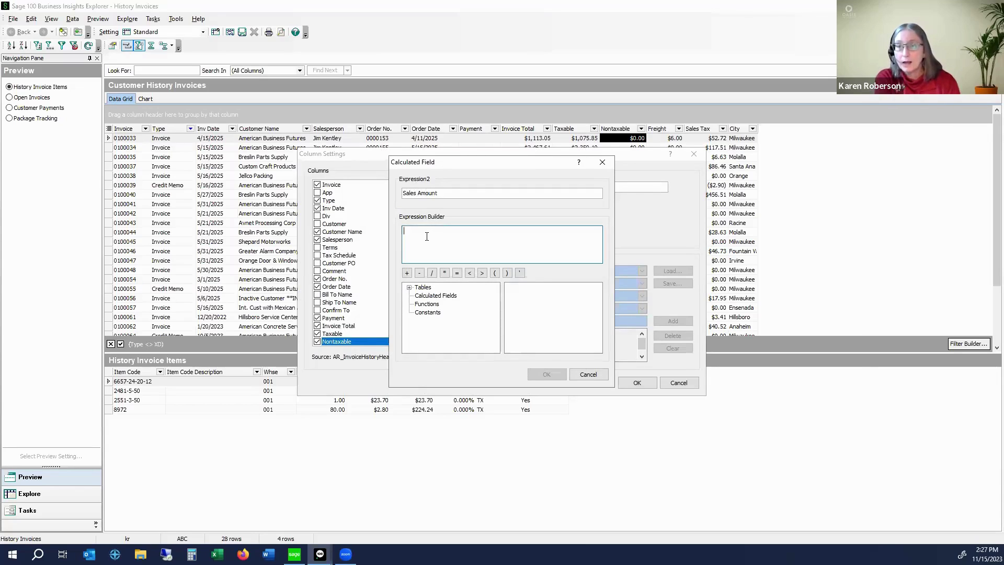
left_click(409, 288)
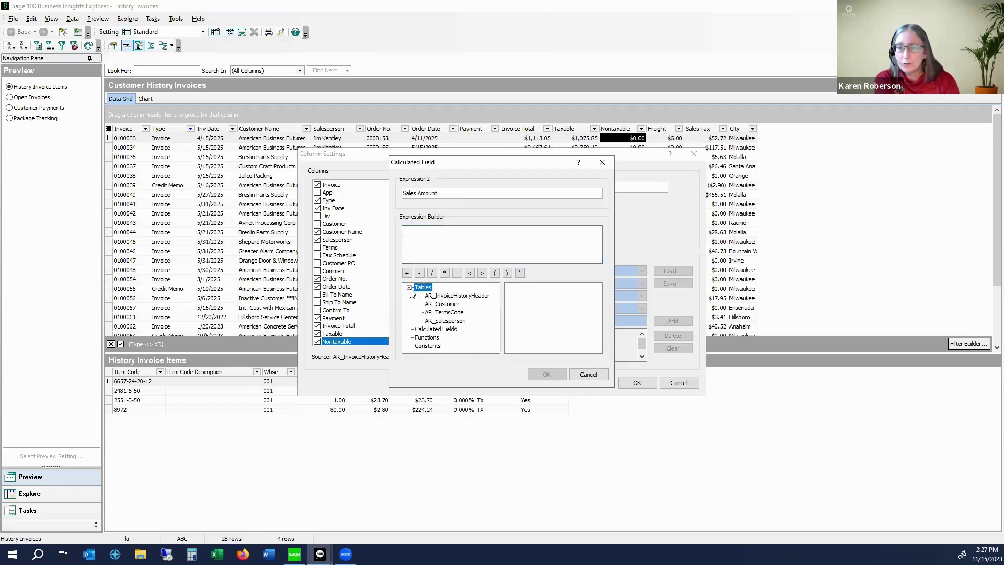
left_click(470, 296)
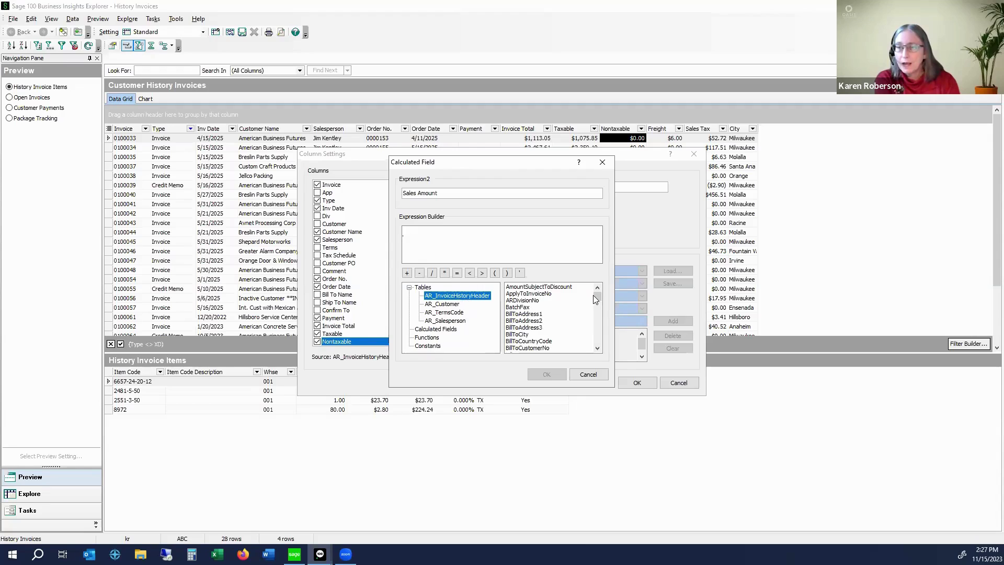
left_click_drag(595, 297, 599, 342)
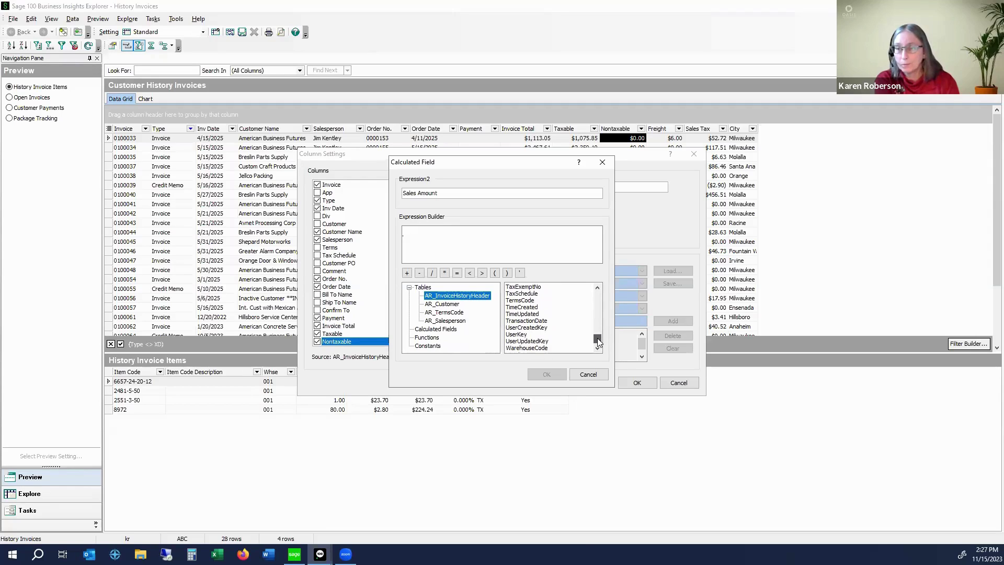
scroll(551, 324, "up", 2)
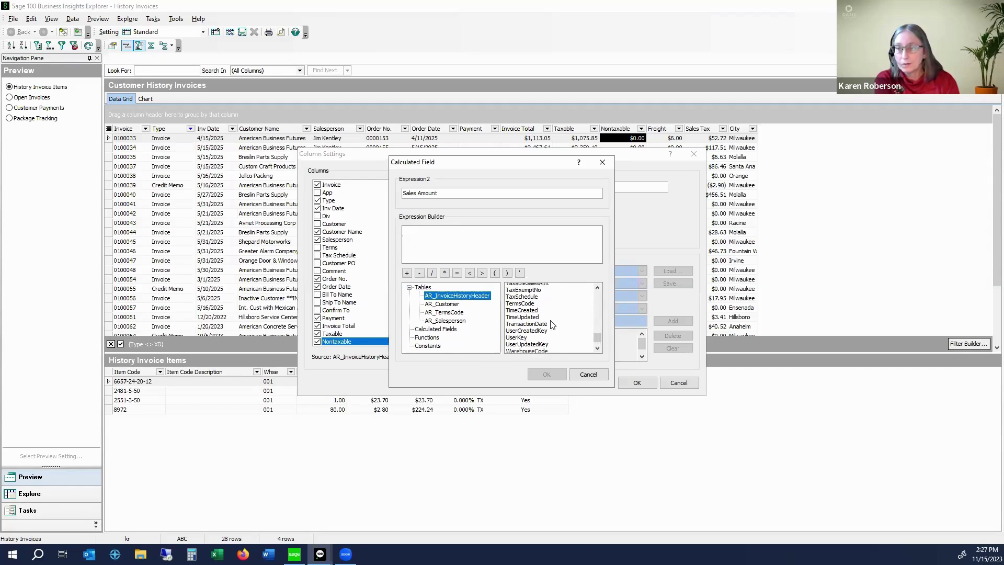
scroll(552, 324, "up", 4)
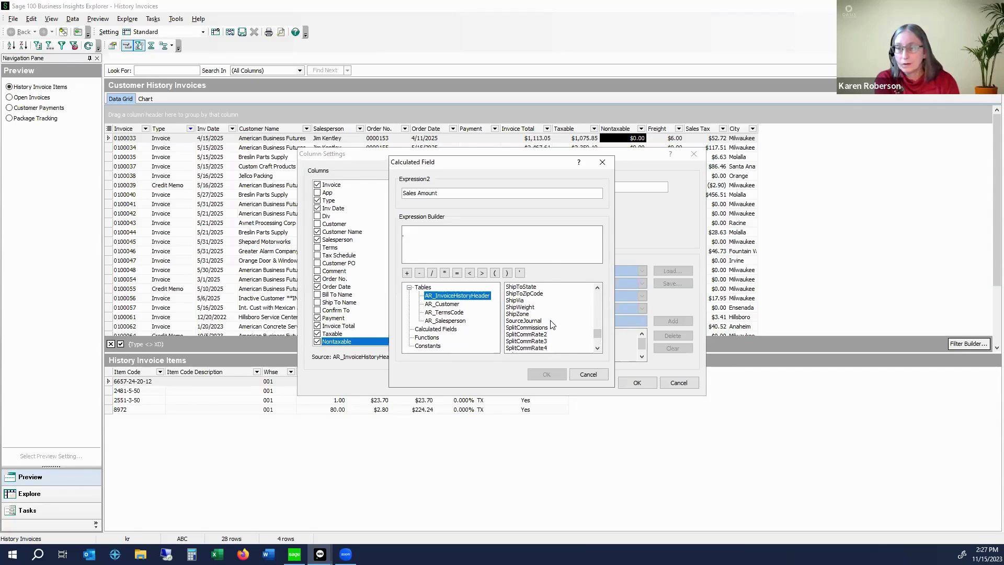
scroll(553, 325, "down", 4)
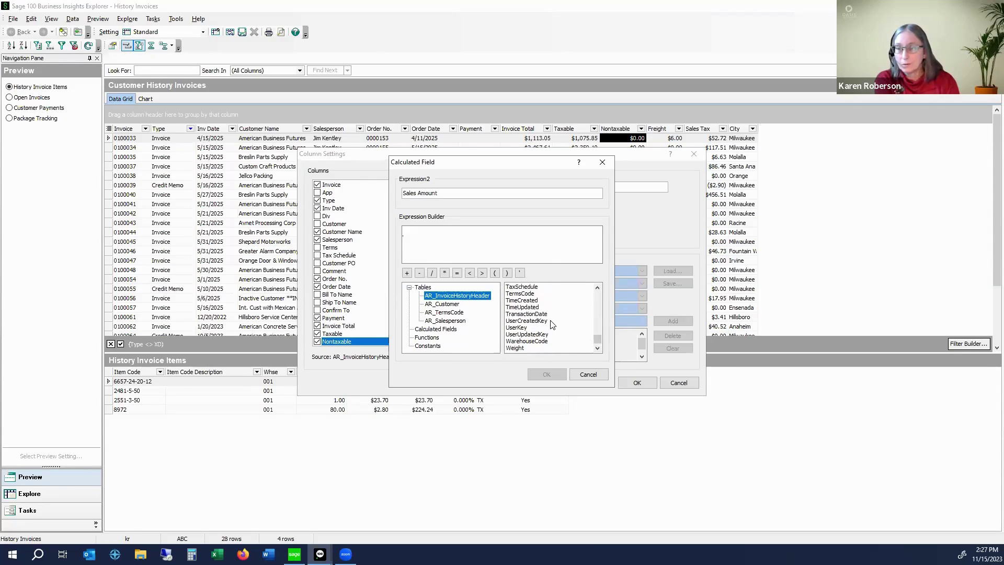
scroll(552, 325, "up", 5)
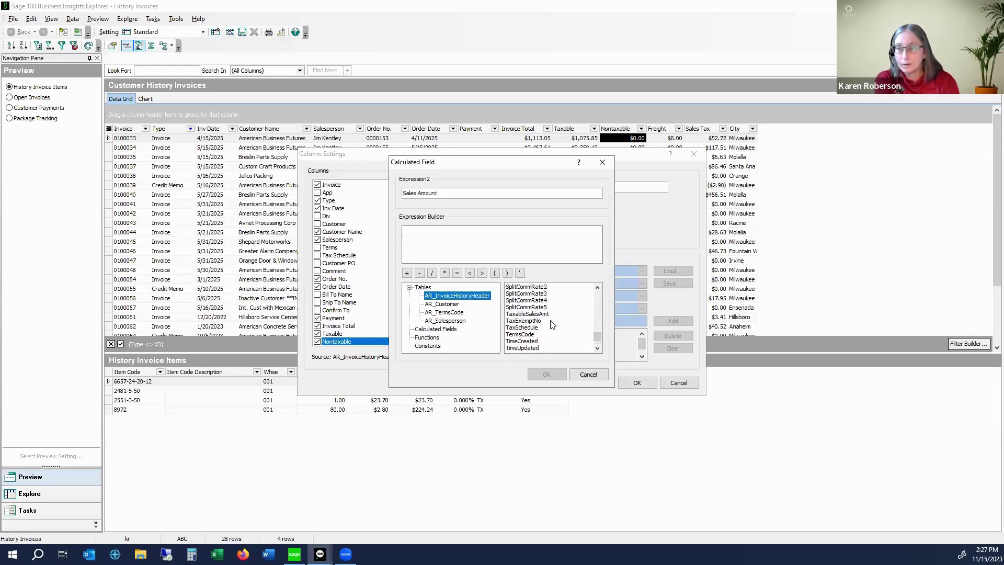
scroll(552, 324, "up", 3)
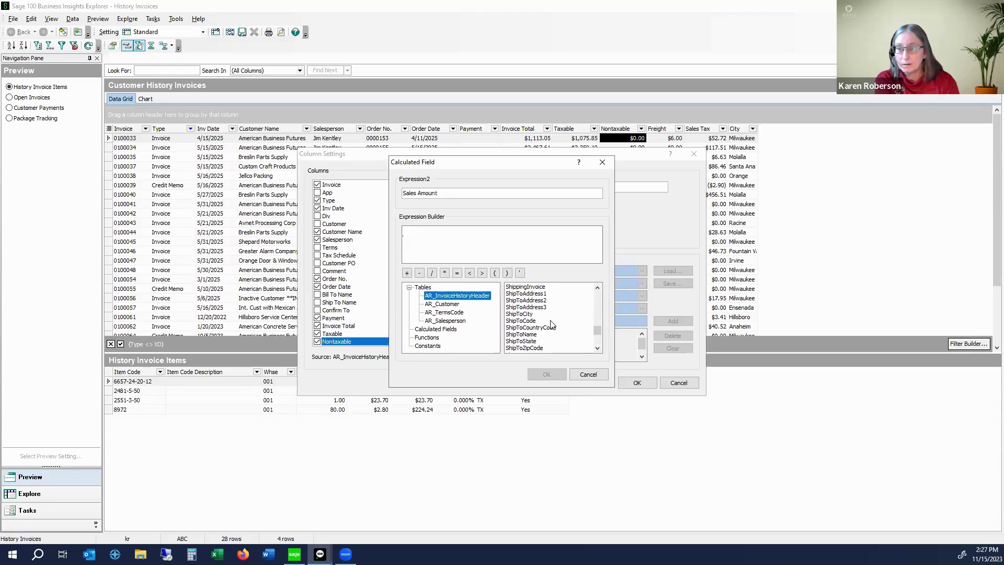
scroll(552, 324, "up", 2)
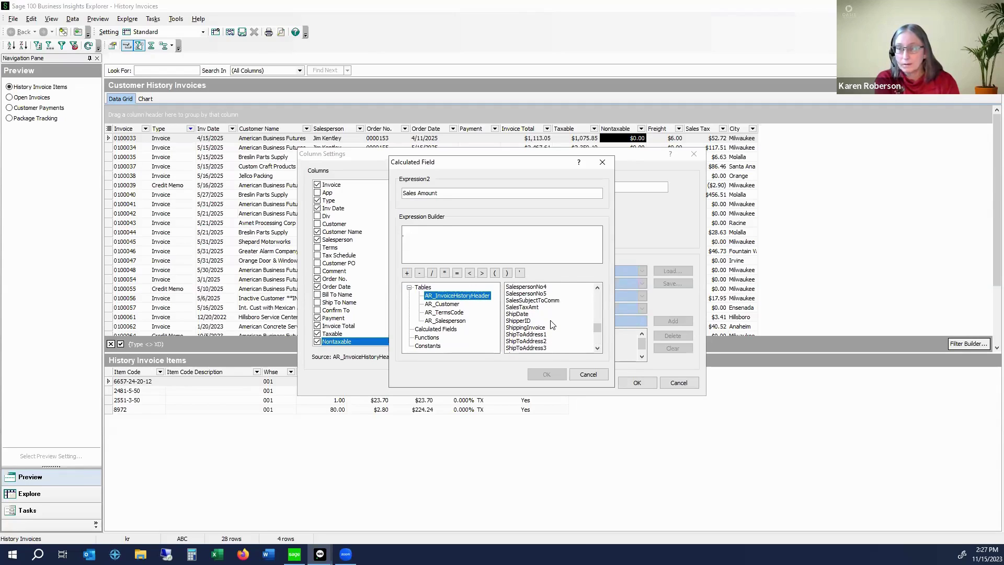
scroll(552, 324, "up", 3)
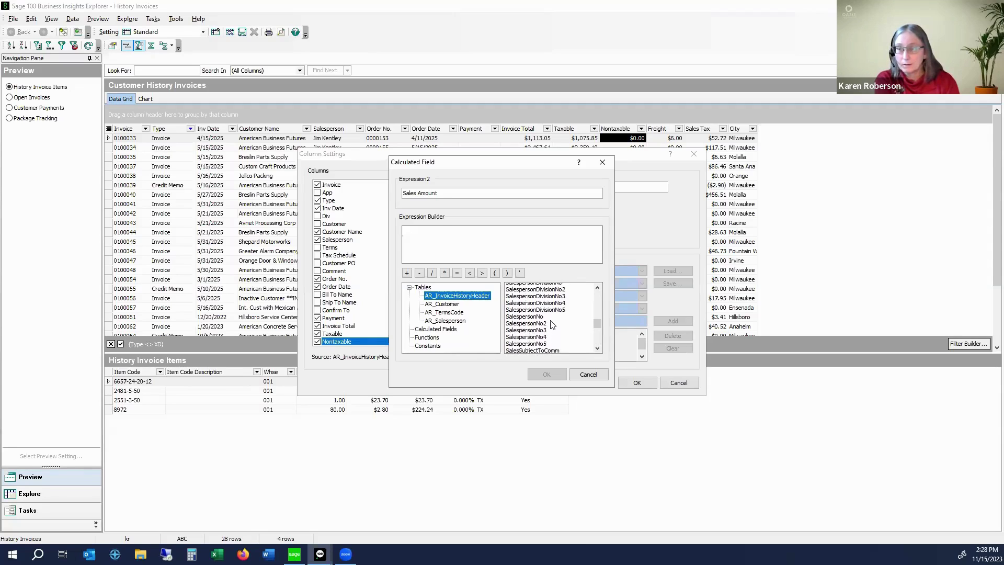
scroll(552, 325, "up", 1)
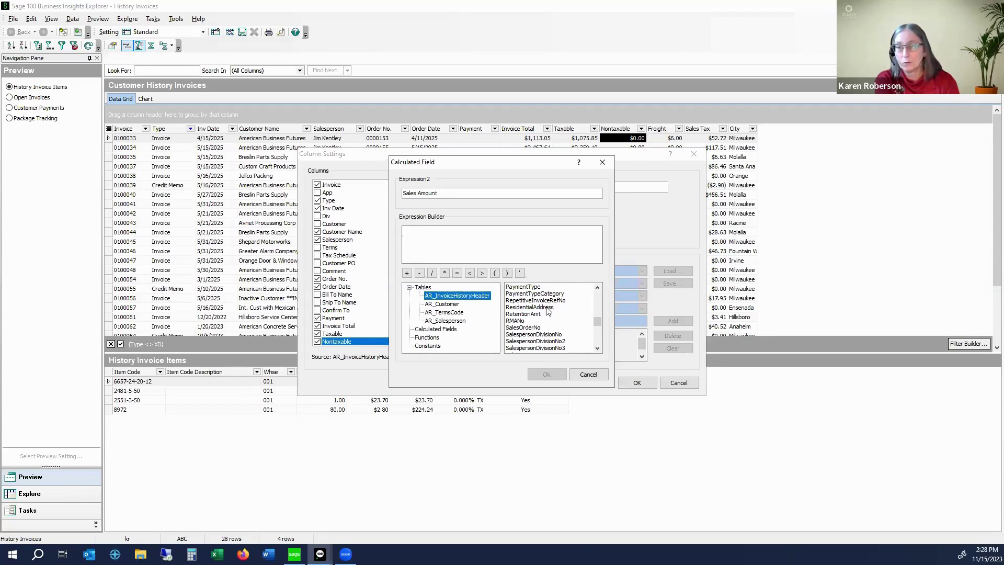
scroll(548, 308, "up", 2)
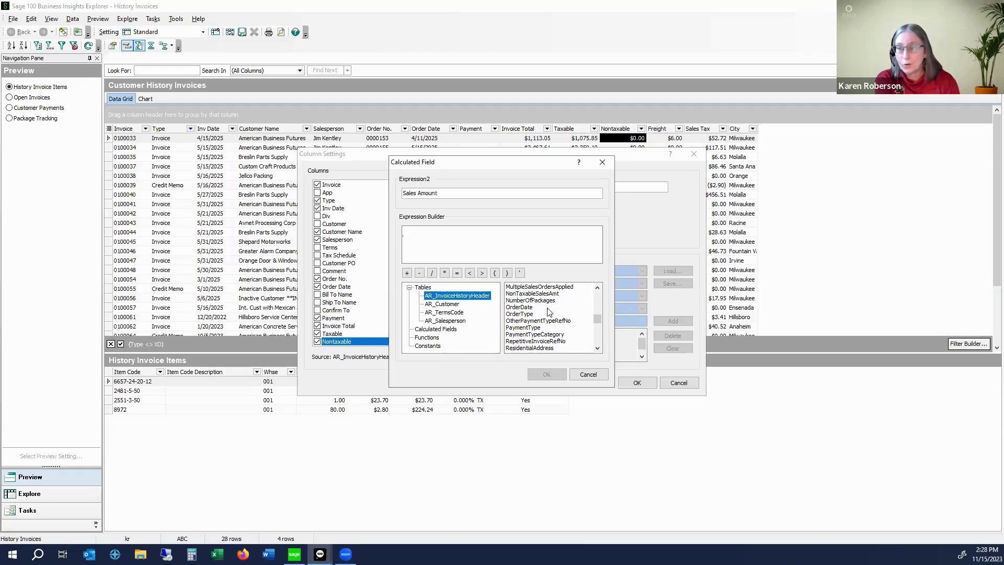
left_click(537, 294)
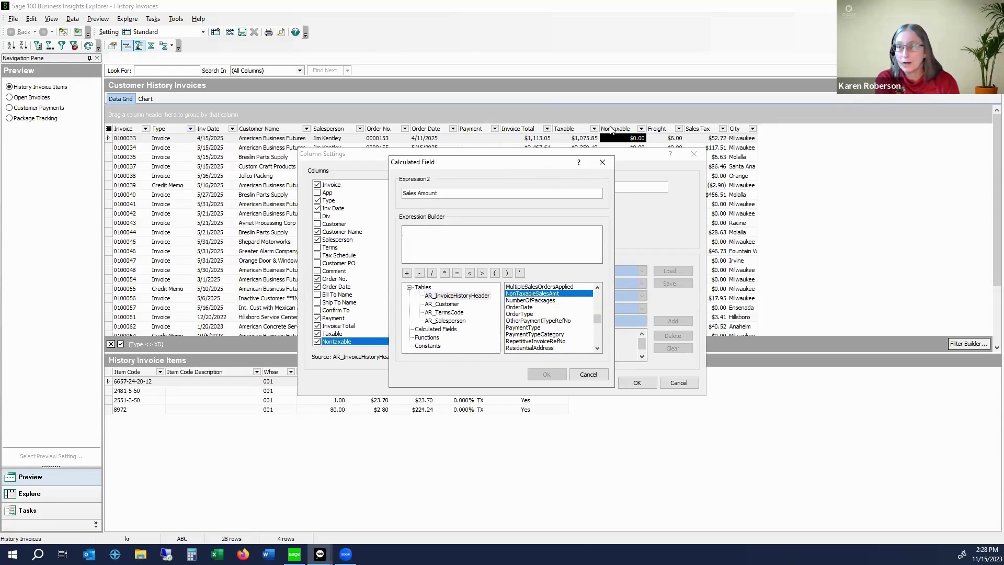
double_click(534, 294)
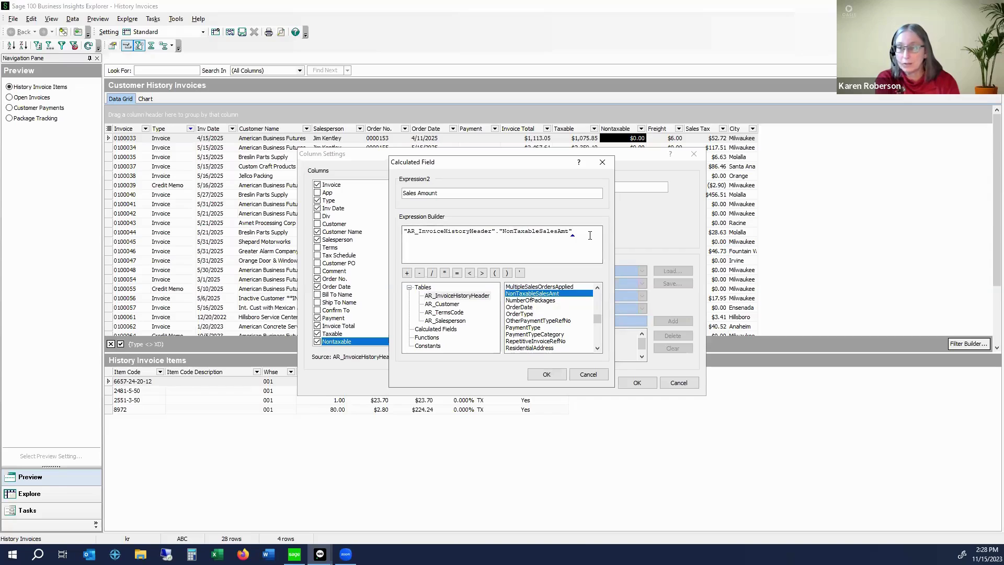
- Add the TaxableSalesAmt field to the expression with a plus operator, and apply the calculated Sales Amount column to the invoices grid
left_click(407, 273)
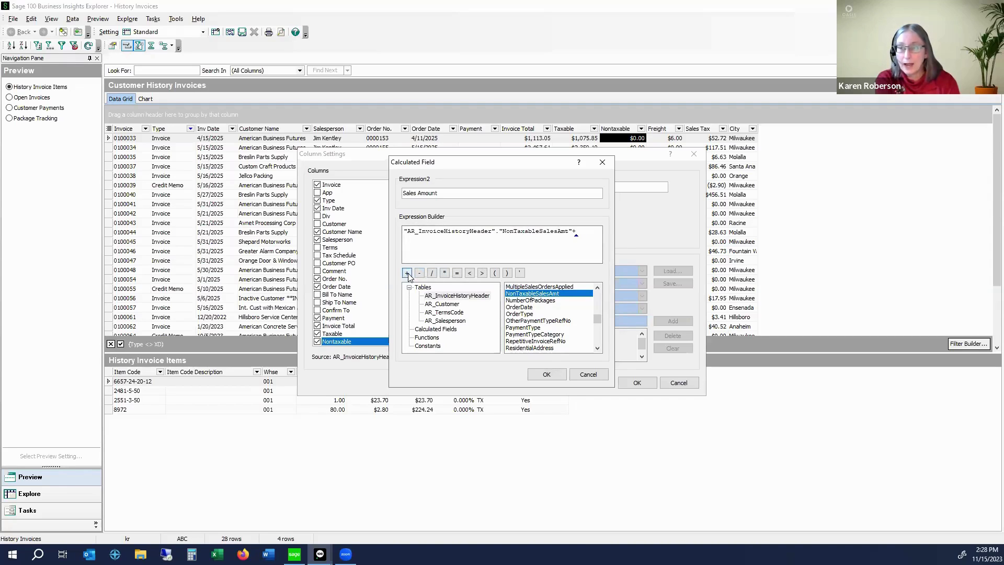
left_click(597, 341)
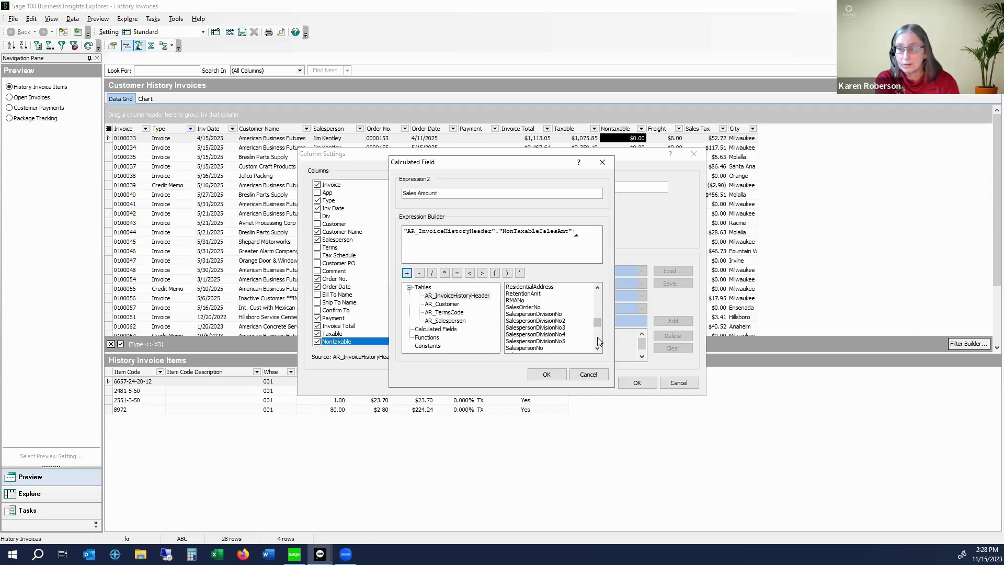
left_click(598, 340)
left_click(598, 341)
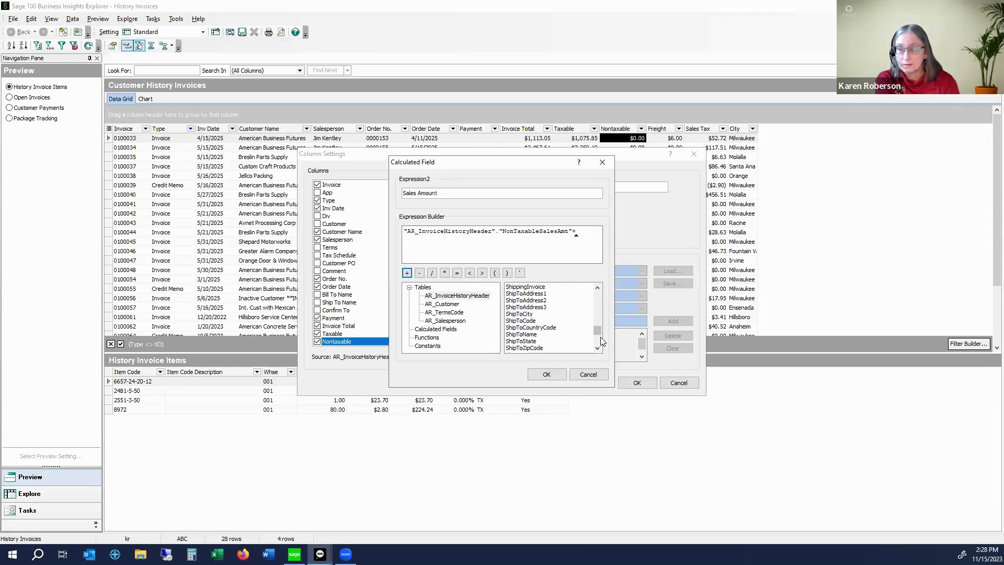
left_click(600, 337)
left_click(599, 340)
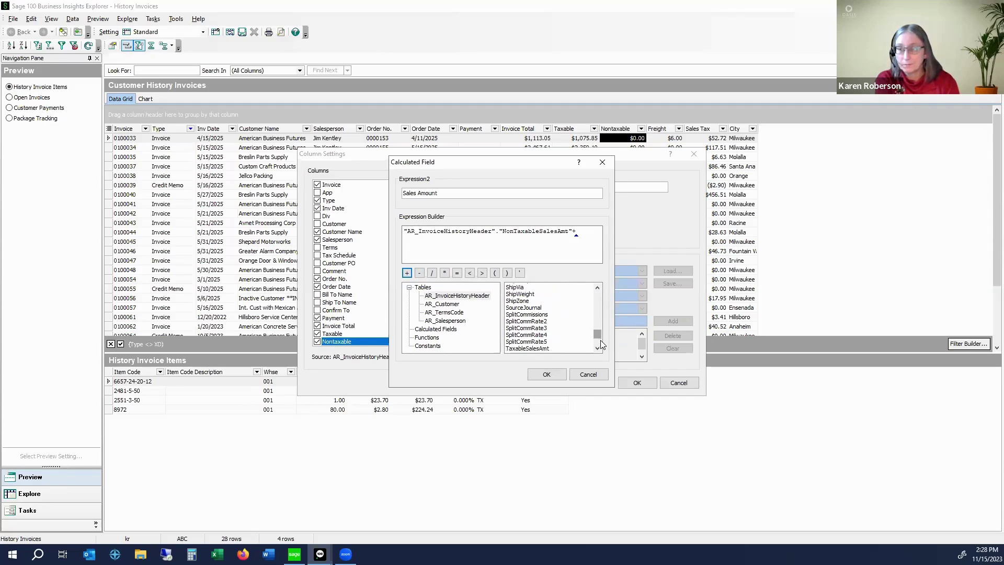
left_click(599, 342)
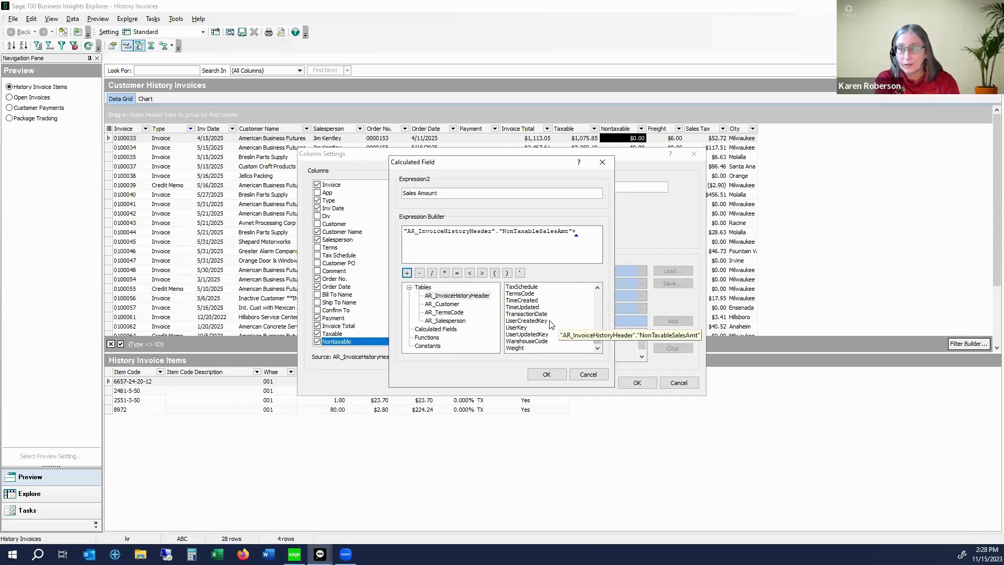
scroll(562, 326, "up", 1)
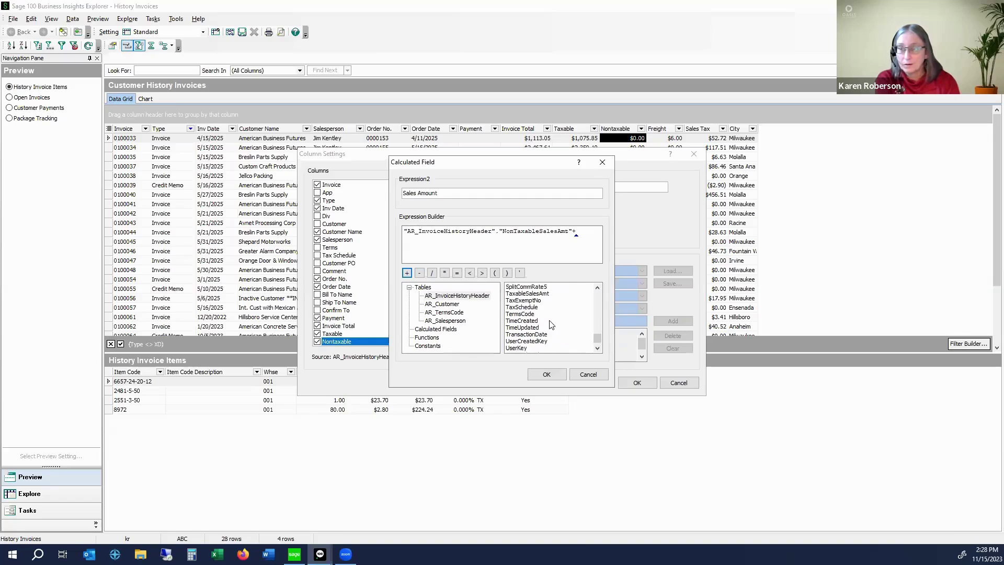
left_click(515, 295)
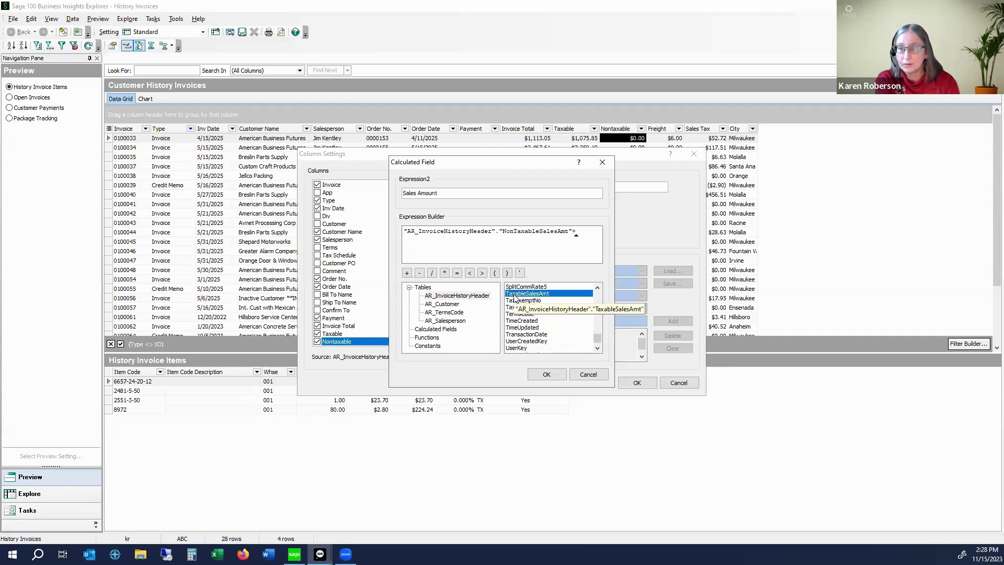
double_click(514, 294)
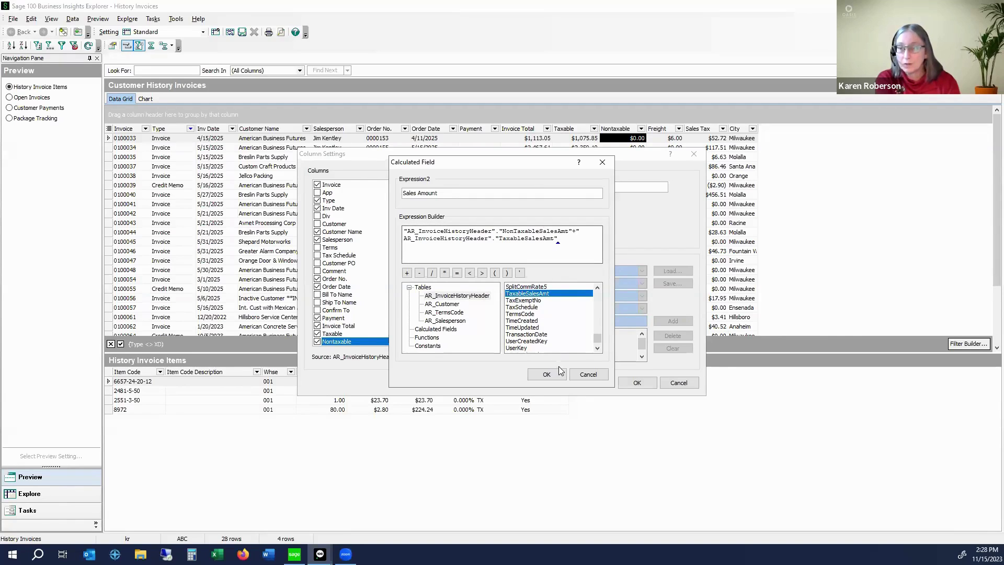
left_click(546, 374)
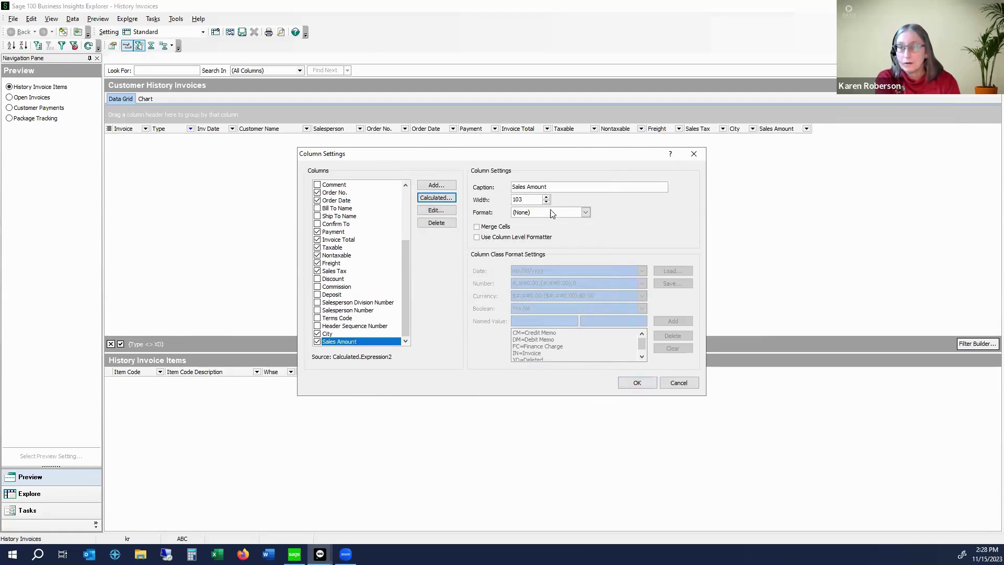
left_click(634, 383)
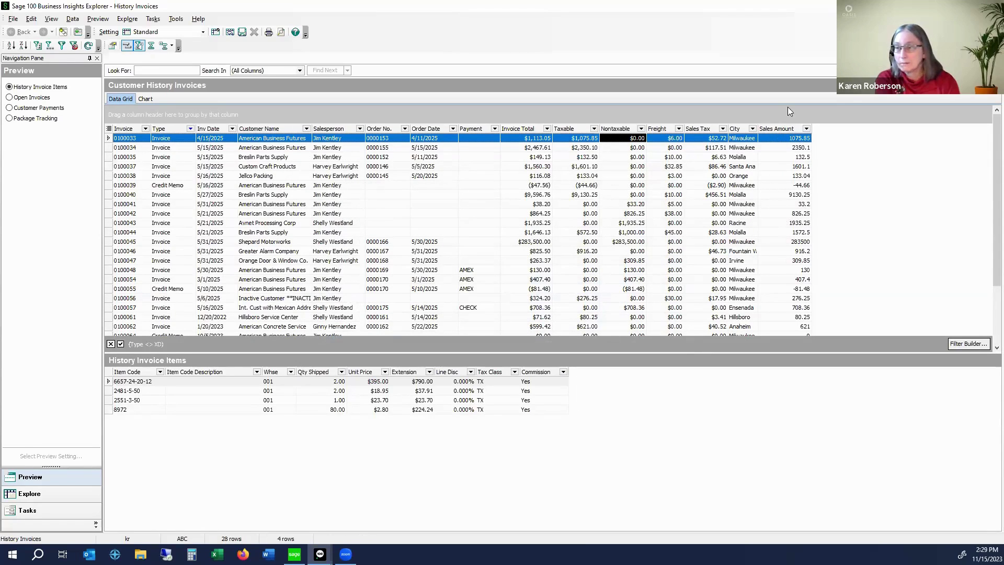
- Move the Sales Amount column directly after Invoice Total, and remove the Taxable and Nontaxable columns from the invoices grid
left_click(783, 128)
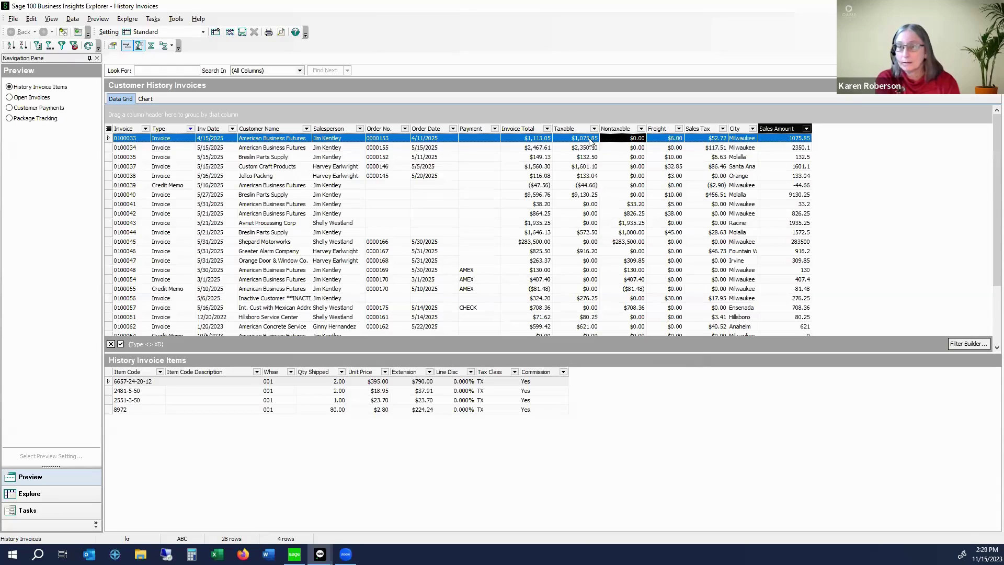
left_click_drag(575, 136, 574, 132)
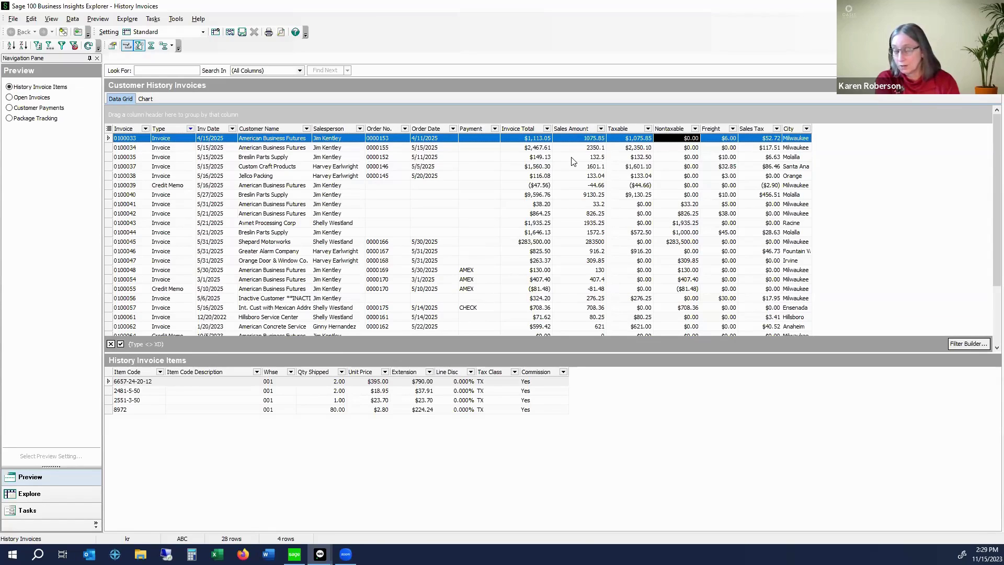
left_click(624, 131)
left_click_drag(626, 114, 620, 98)
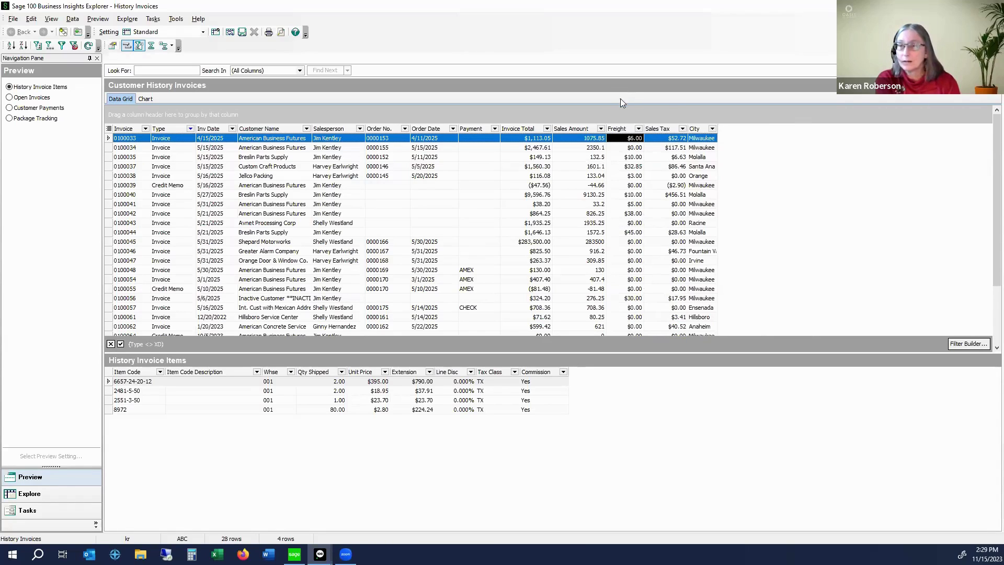
- Set the Sales Amount column's format to Currency in its column settings and apply the change to the grid
right_click(569, 130)
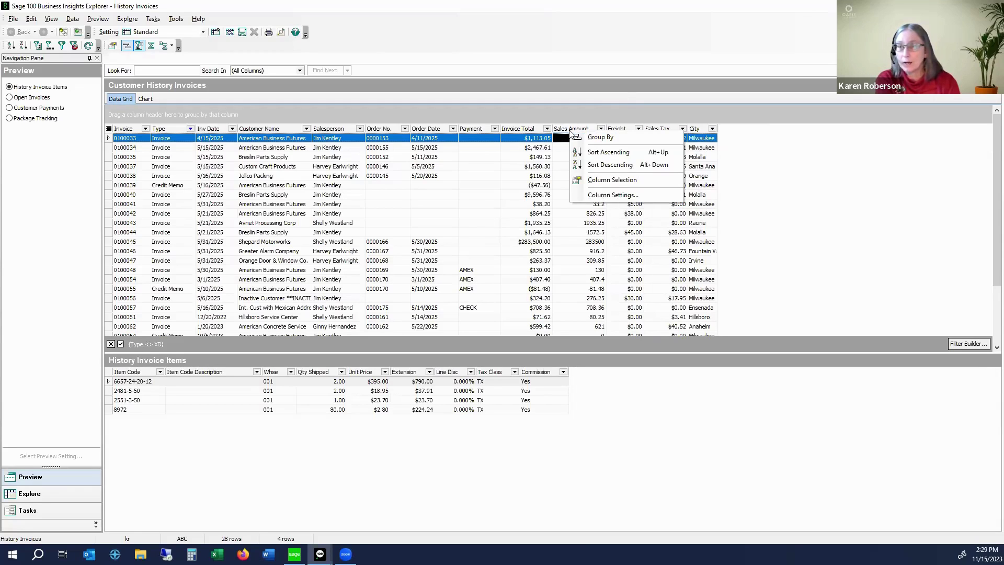
left_click(592, 196)
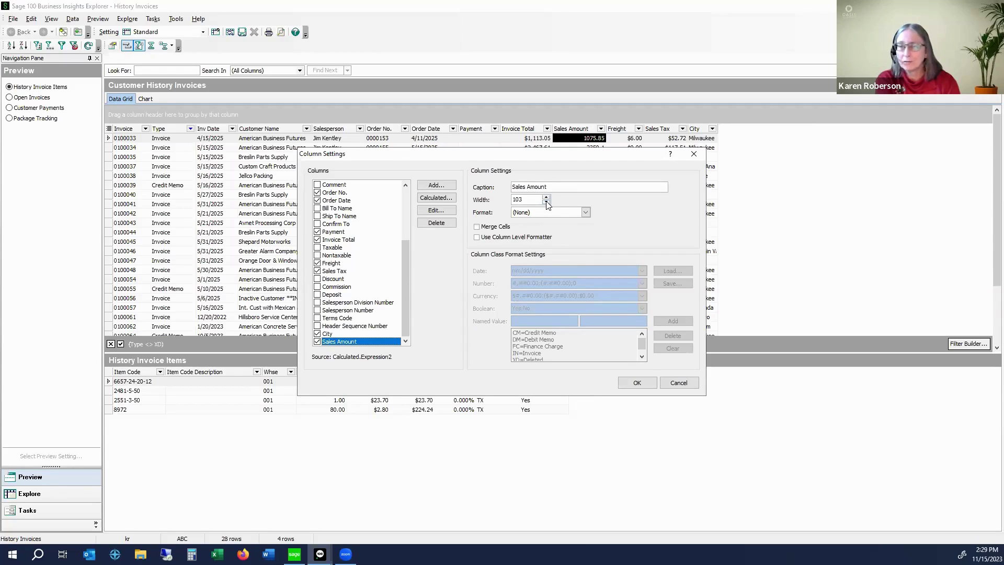
left_click(586, 215)
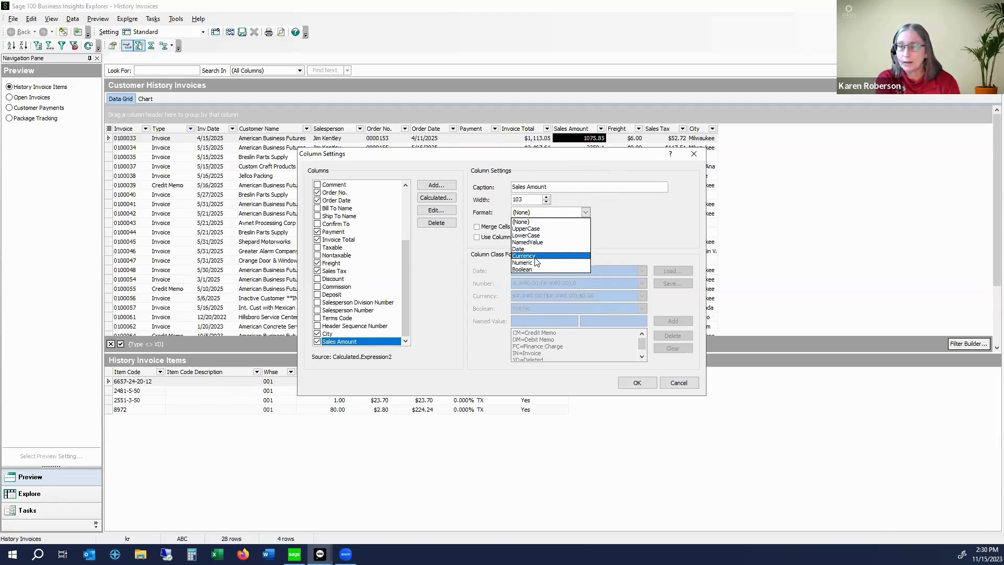
left_click(535, 257)
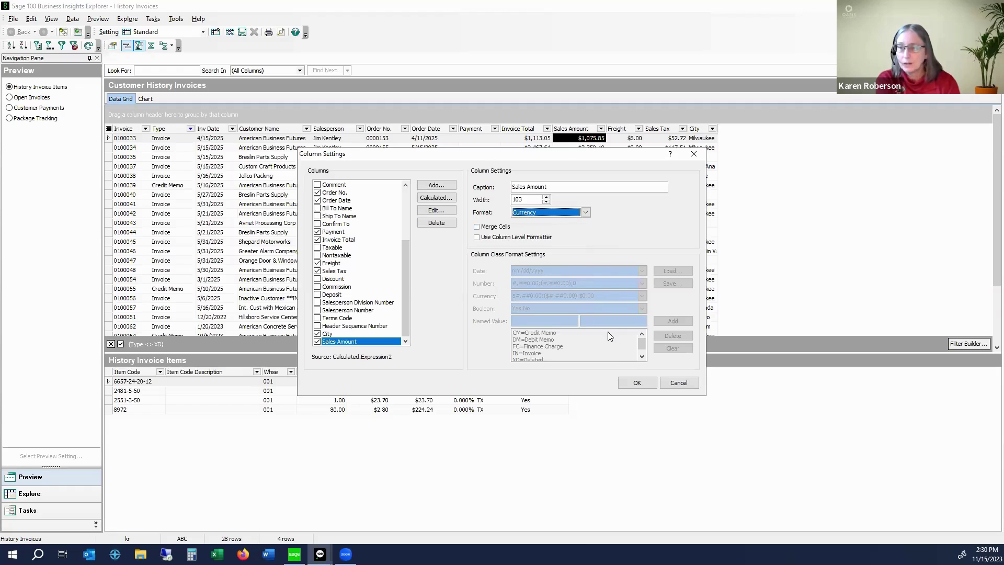
left_click(633, 383)
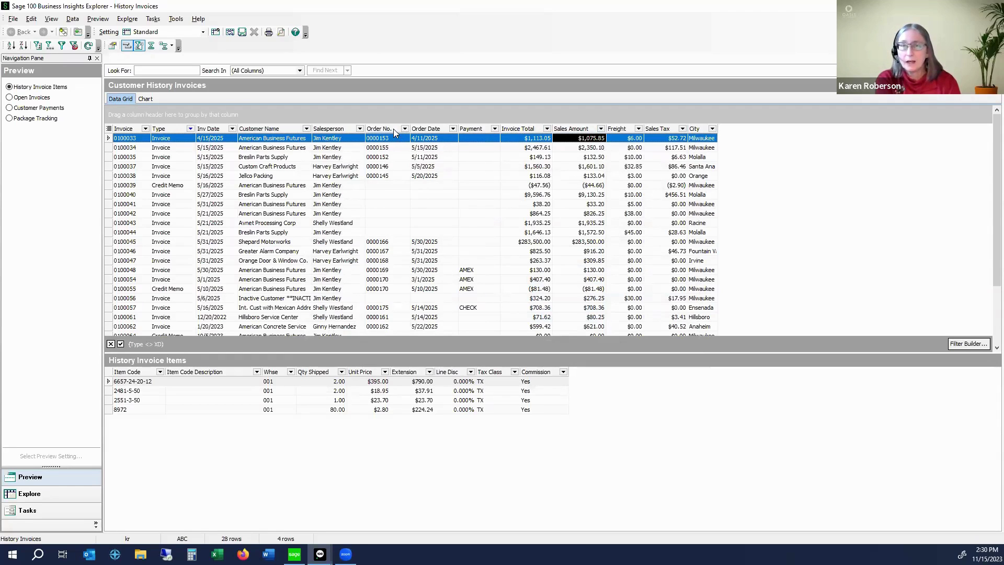
- Change the Salesperson column's caption to Rep in its column settings, and apply the change to the invoices grid
right_click(325, 130)
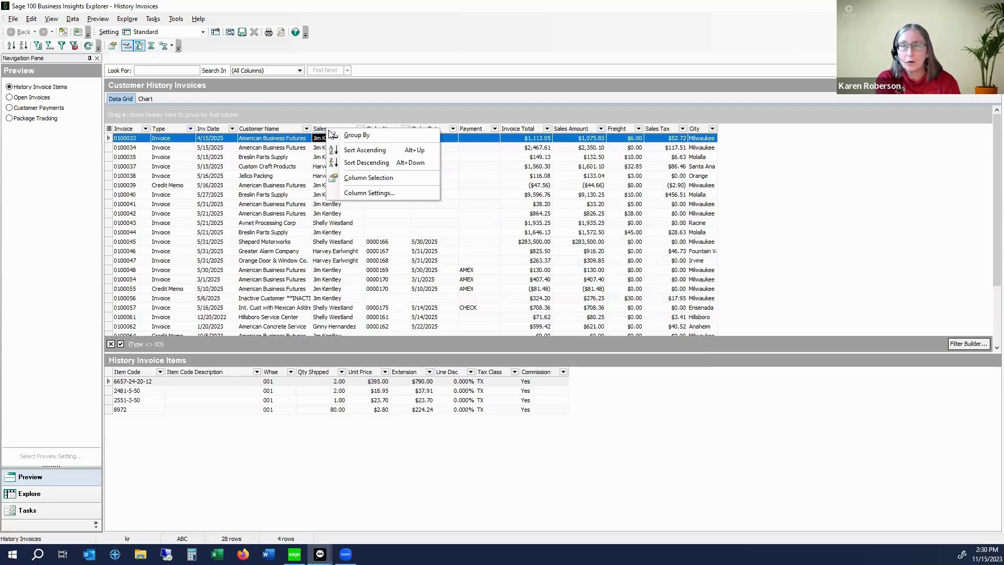
left_click(357, 193)
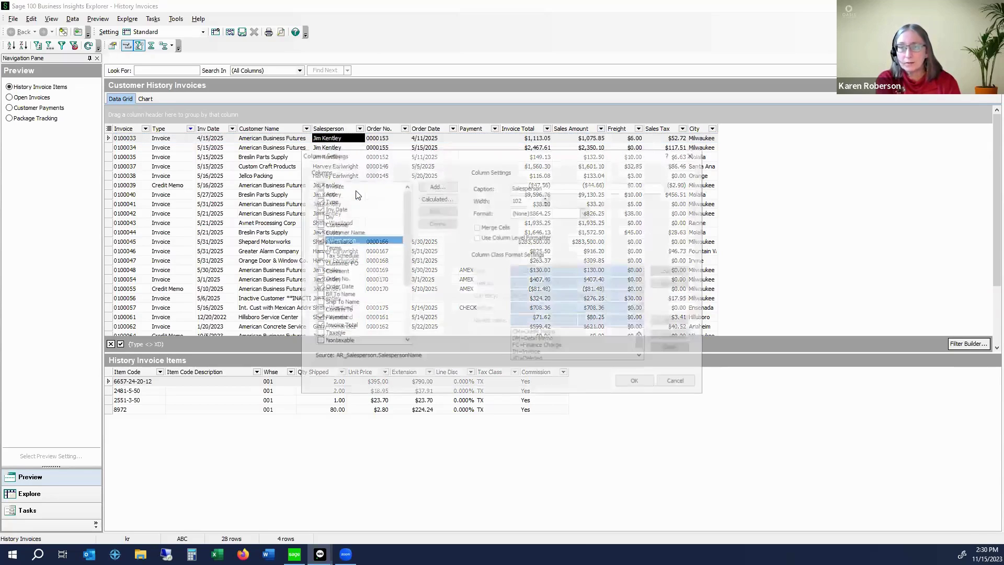
left_click_drag(550, 185, 510, 187)
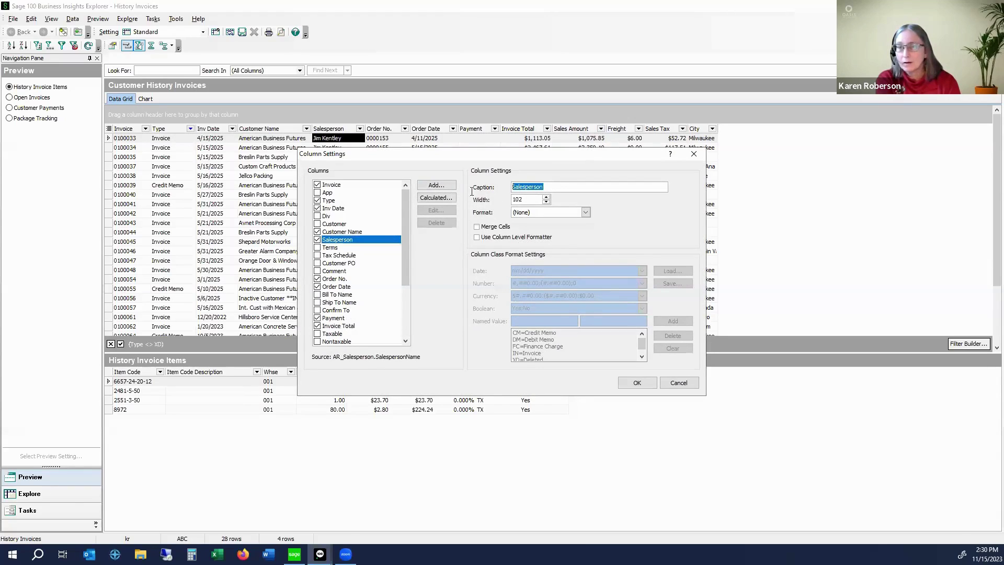
type("Rep")
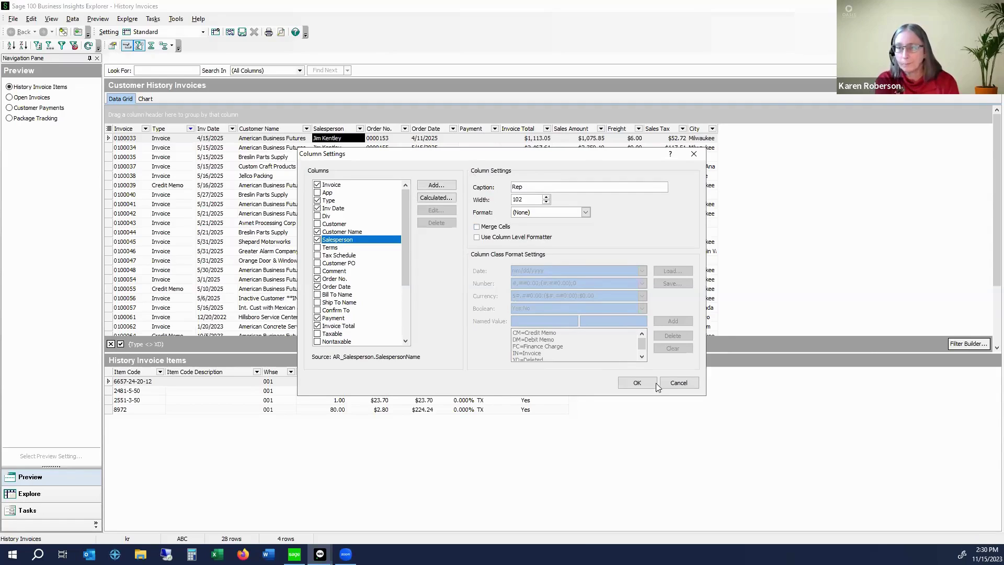
left_click(586, 213)
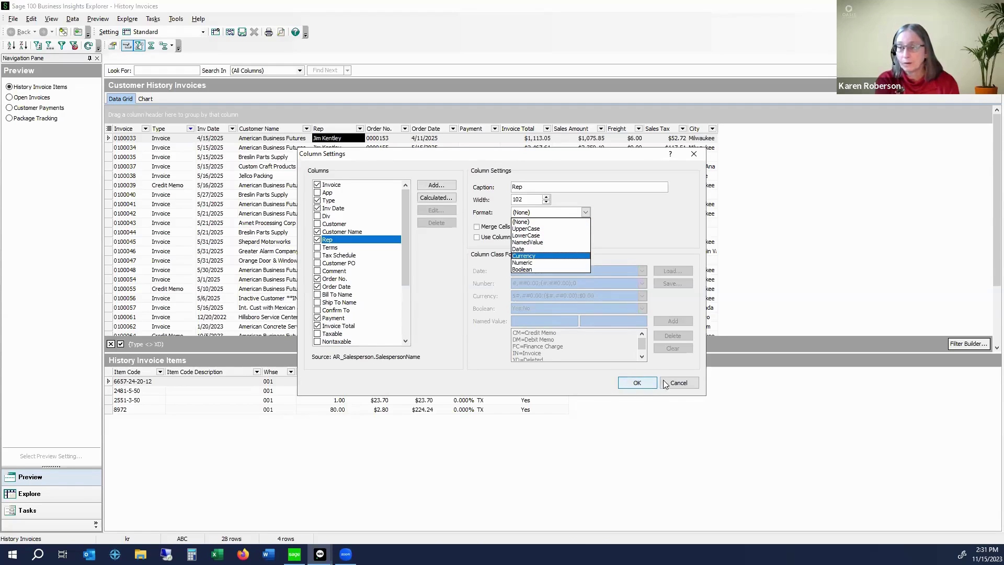
left_click(646, 384)
left_click(646, 383)
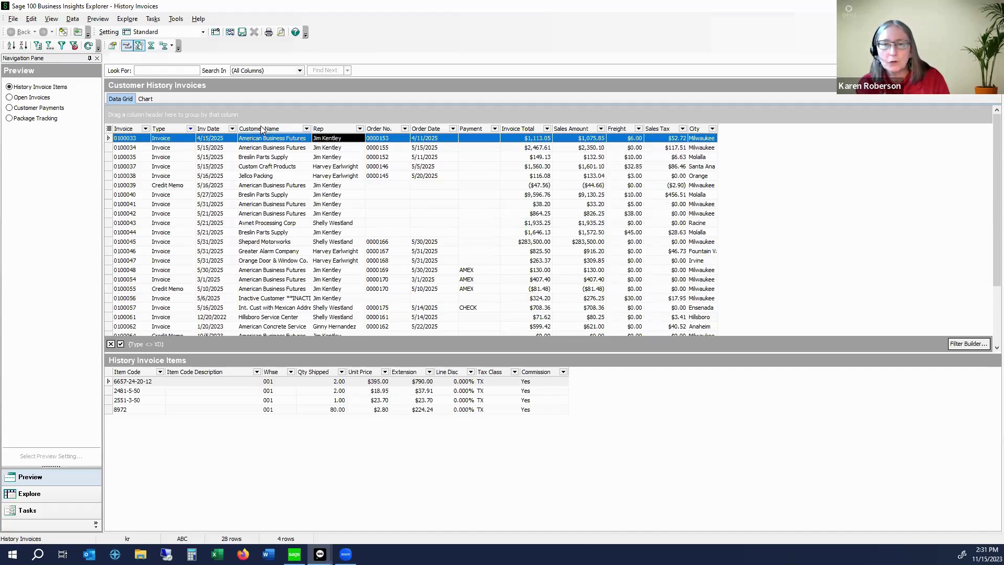
- Group the customer history invoices by Customer Name
left_click_drag(260, 125, 235, 111)
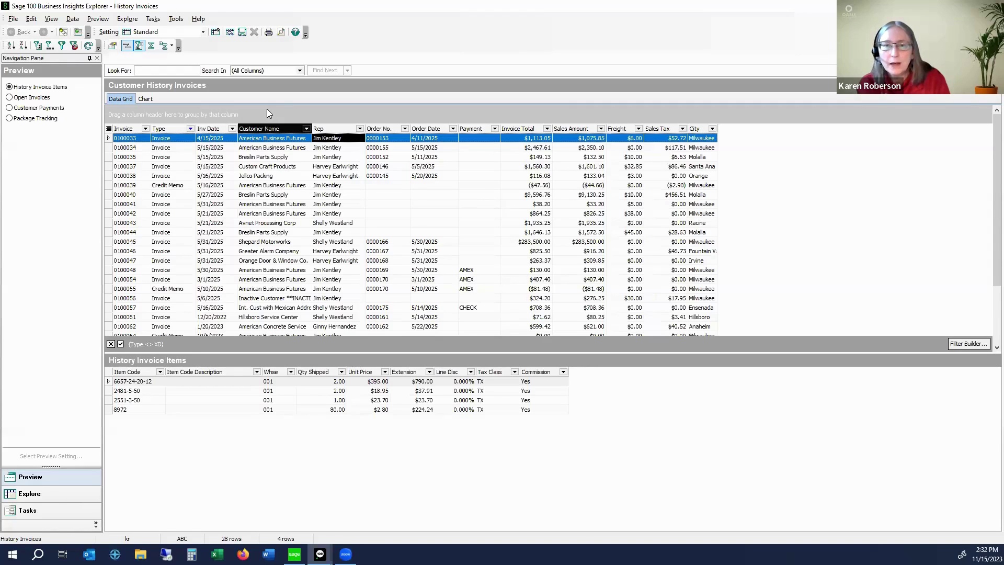
left_click_drag(272, 129, 257, 110)
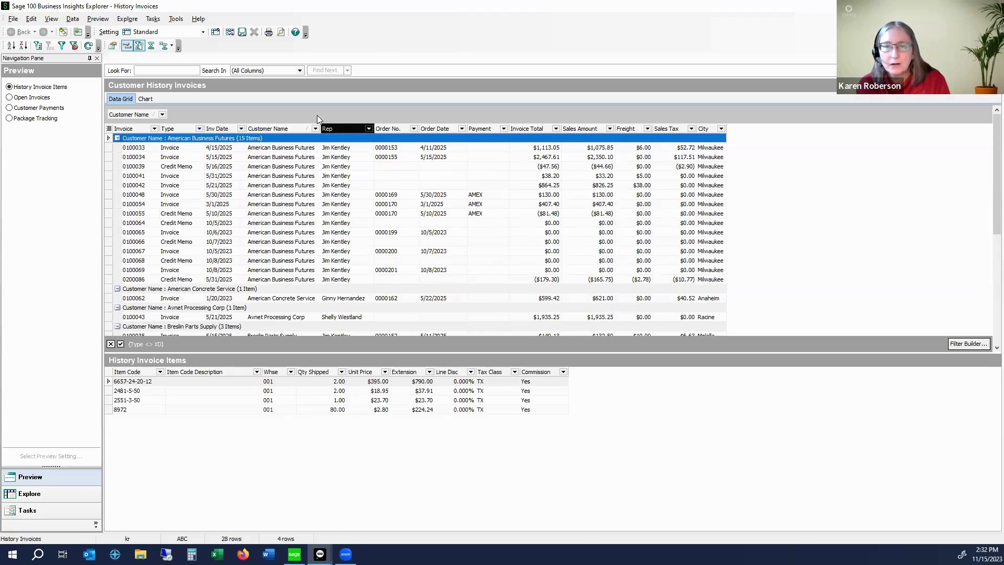
- Add Rep as a second grouping level beneath Customer Name, and remove that Rep grouping again
left_click_drag(311, 113, 311, 113)
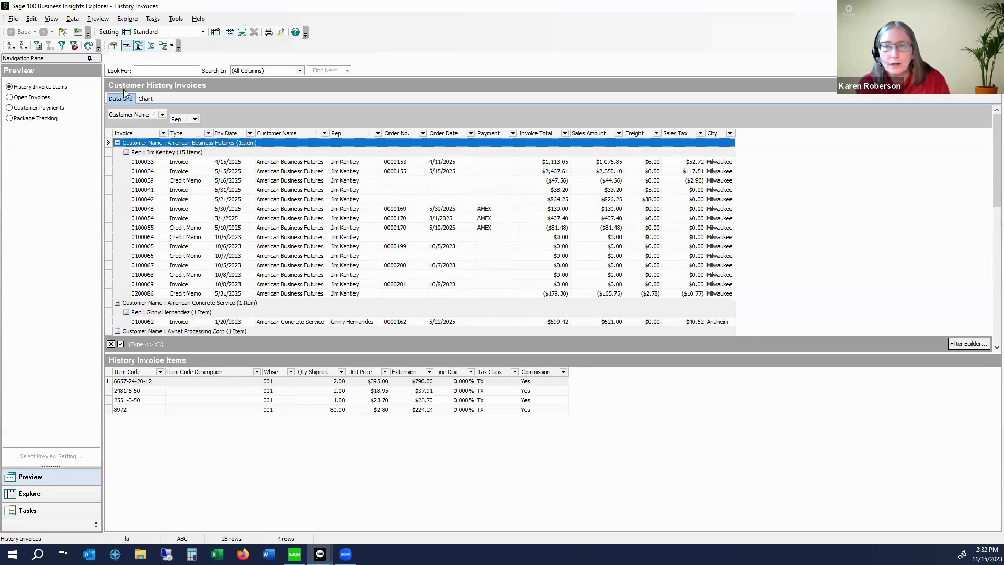
left_click(179, 120)
left_click_drag(179, 120, 218, 87)
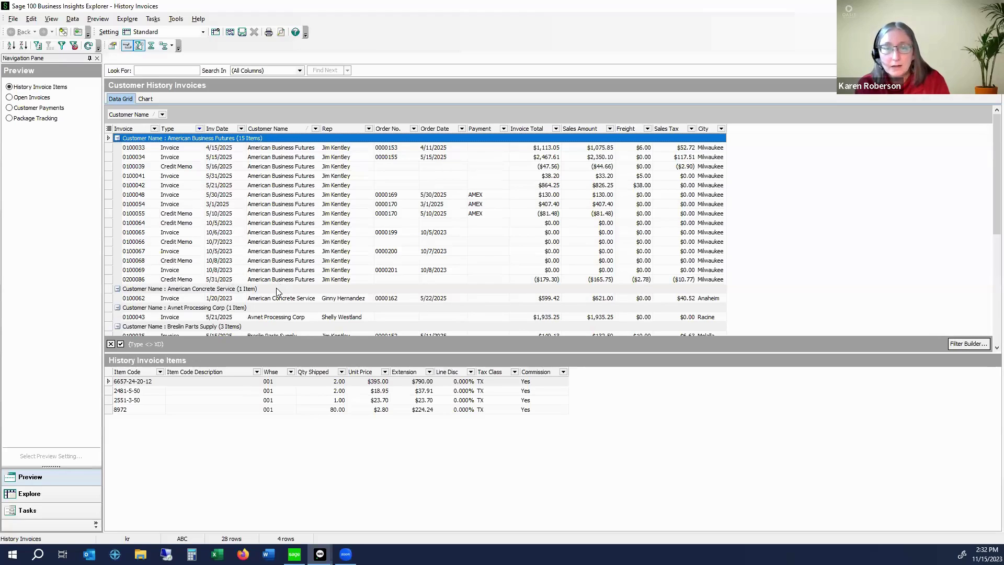
- Examine the Group Summary Footer visibility options for the customer groups, and switch the grid's Summary Footer on and off
left_click(542, 291)
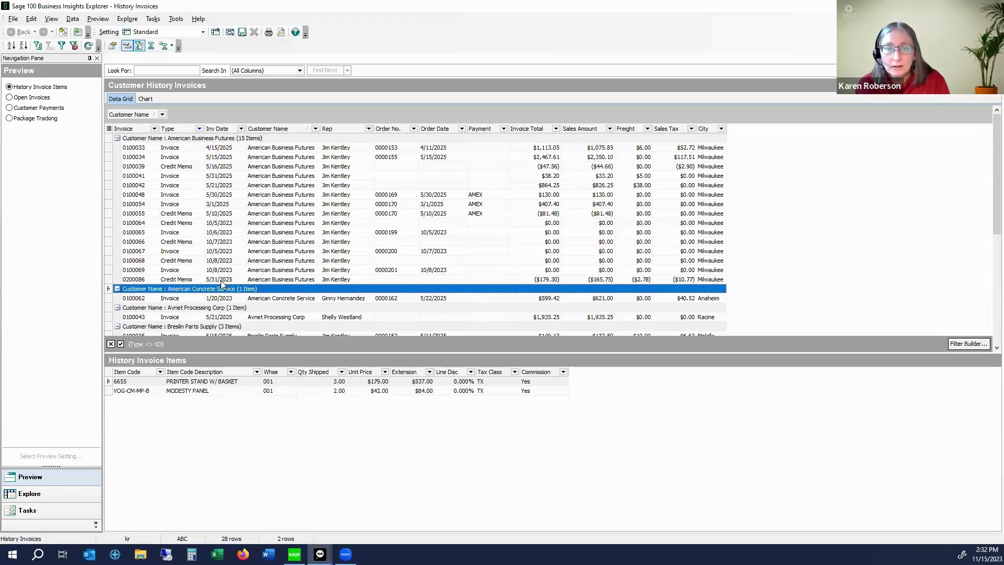
right_click(489, 291)
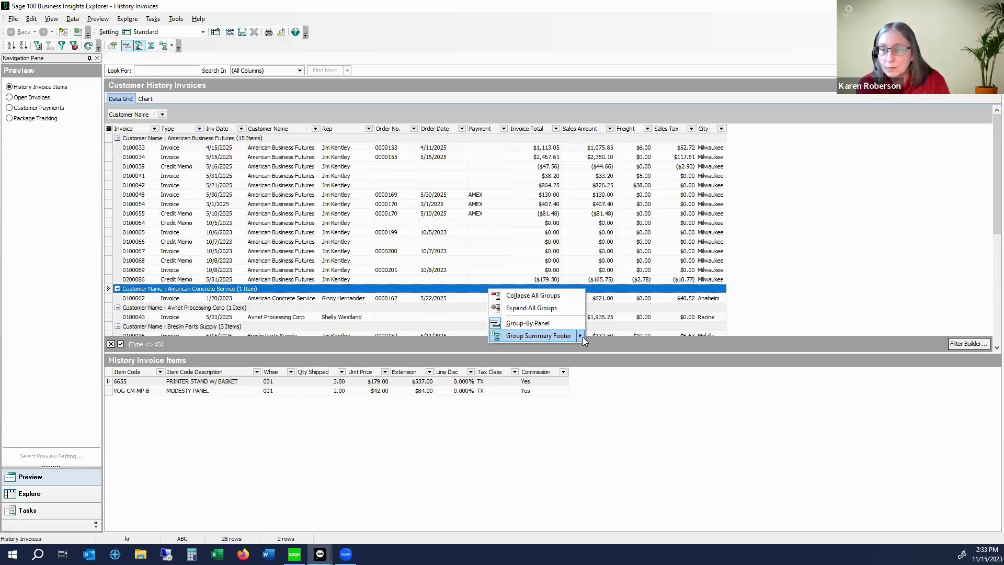
mouse_move(580, 336)
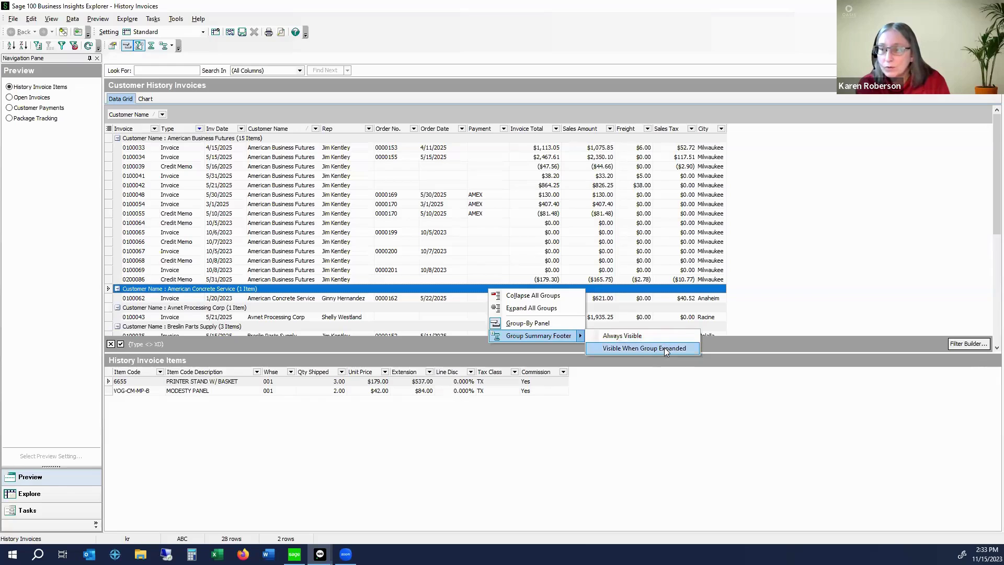
left_click(441, 288)
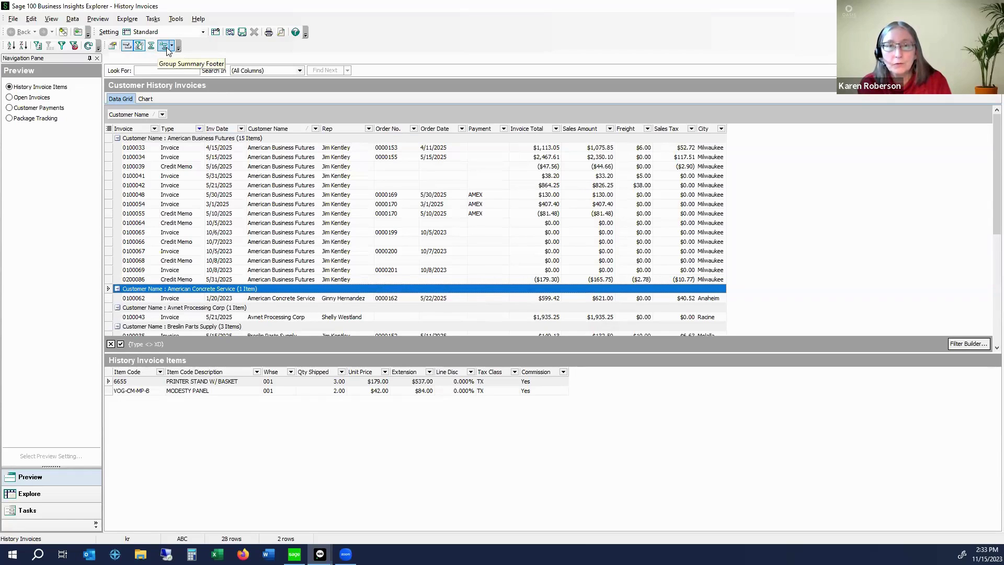
left_click(151, 46)
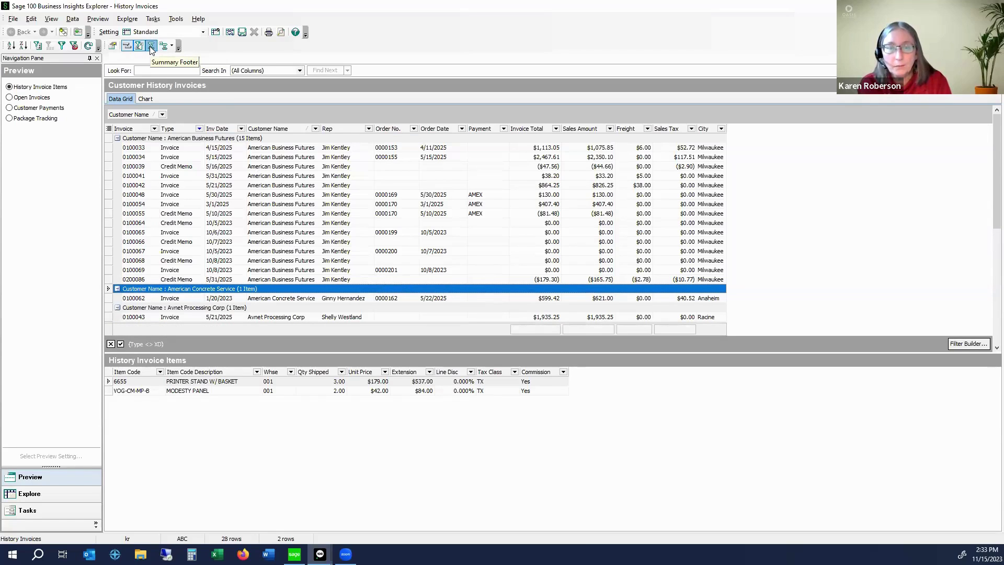
left_click(152, 47)
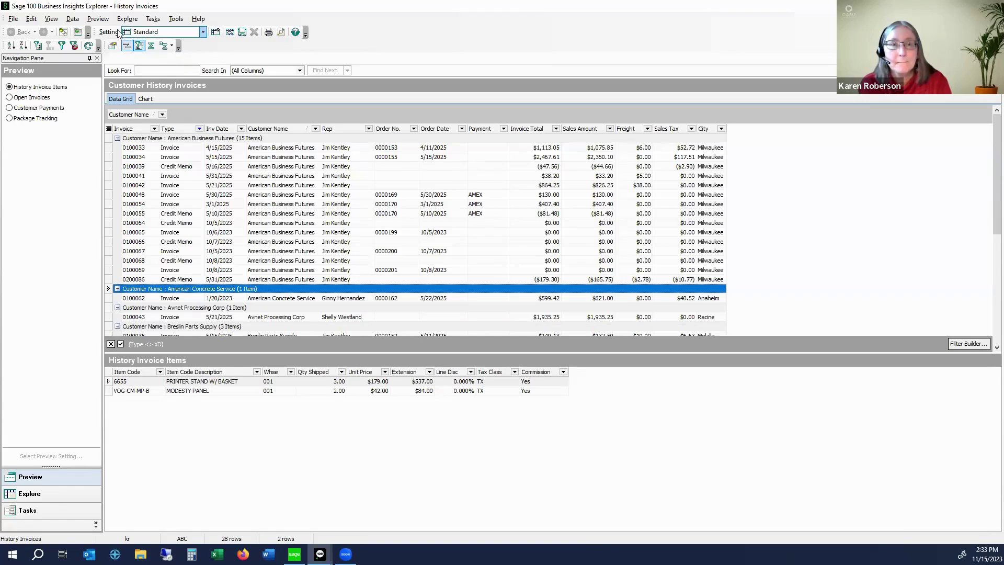
- Turn on the Summary Footer for the customer history invoices grid
left_click(32, 19)
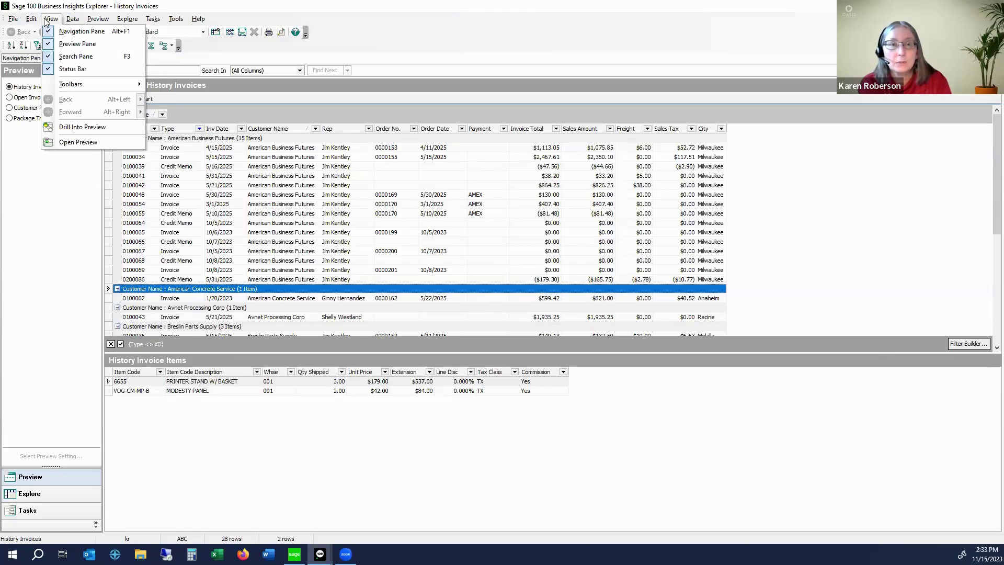
mouse_move(76, 20)
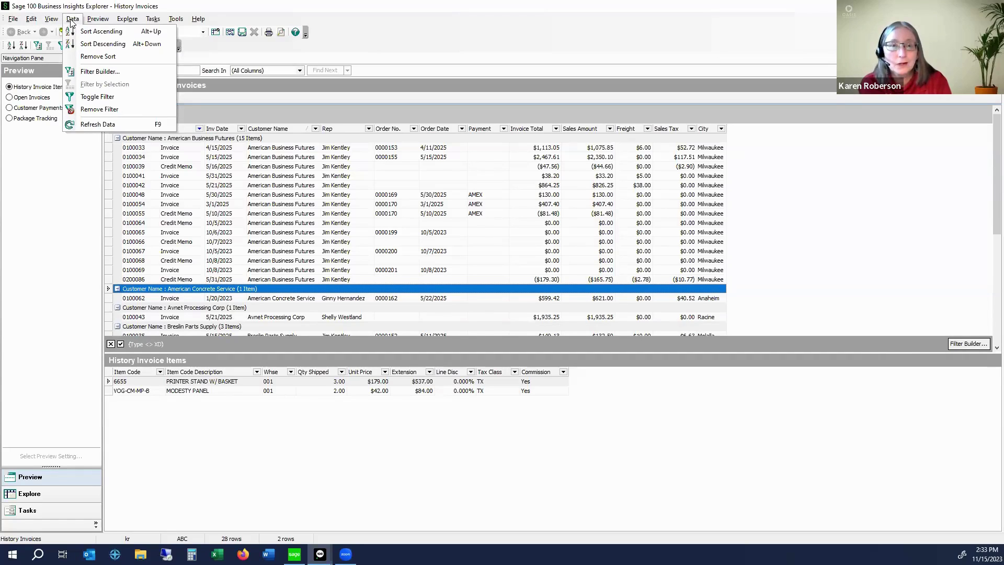
left_click(72, 19)
left_click(97, 20)
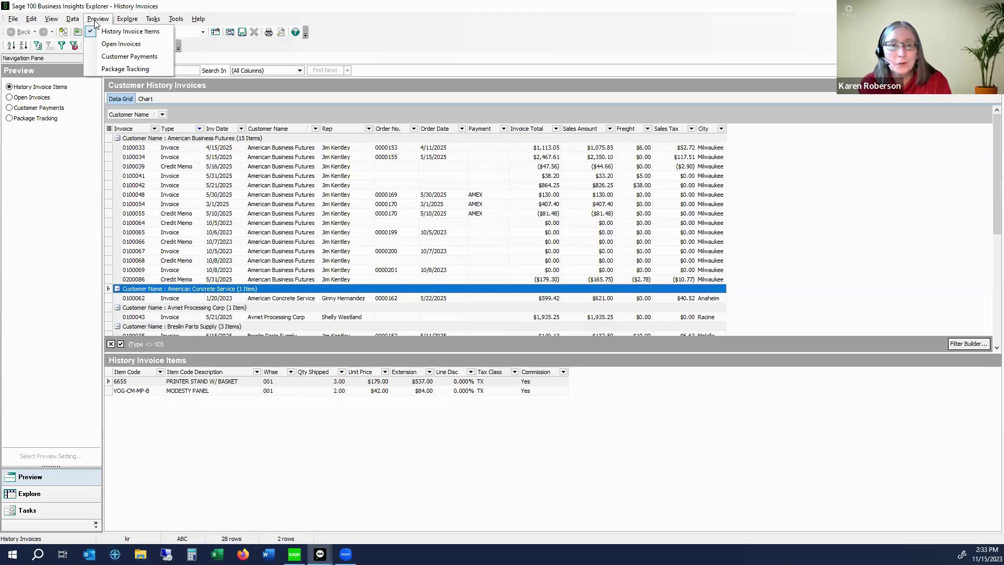
mouse_move(177, 21)
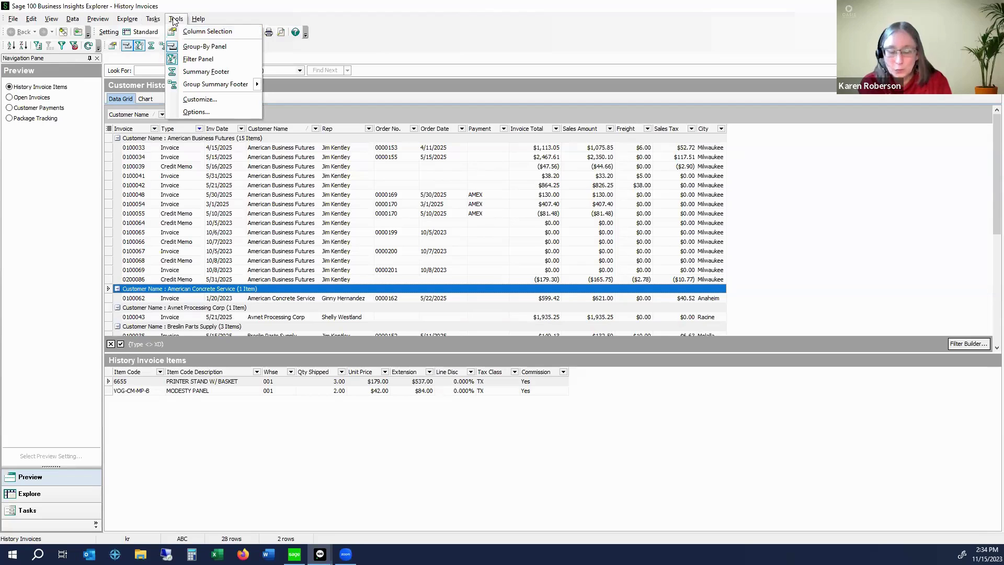
left_click(205, 75)
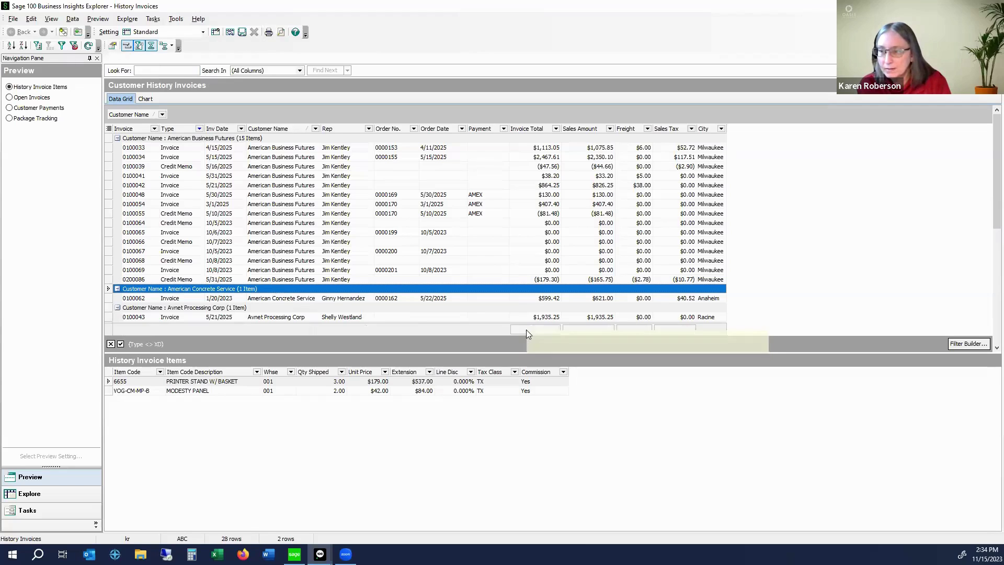
- Set the summary footer to Sum for the Invoice Total, Sales Amount, Freight and Sales Tax columns
right_click(527, 335)
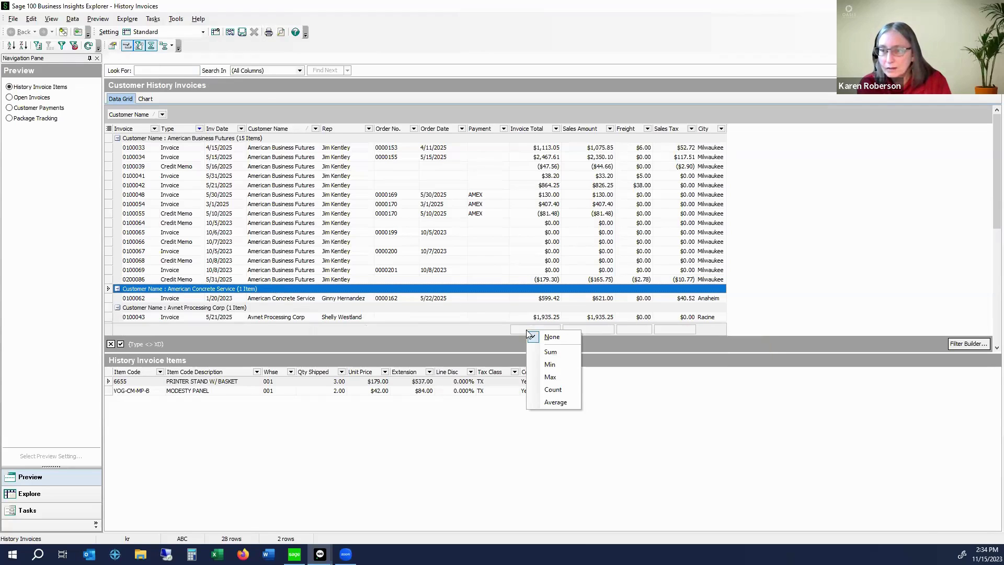
left_click(554, 354)
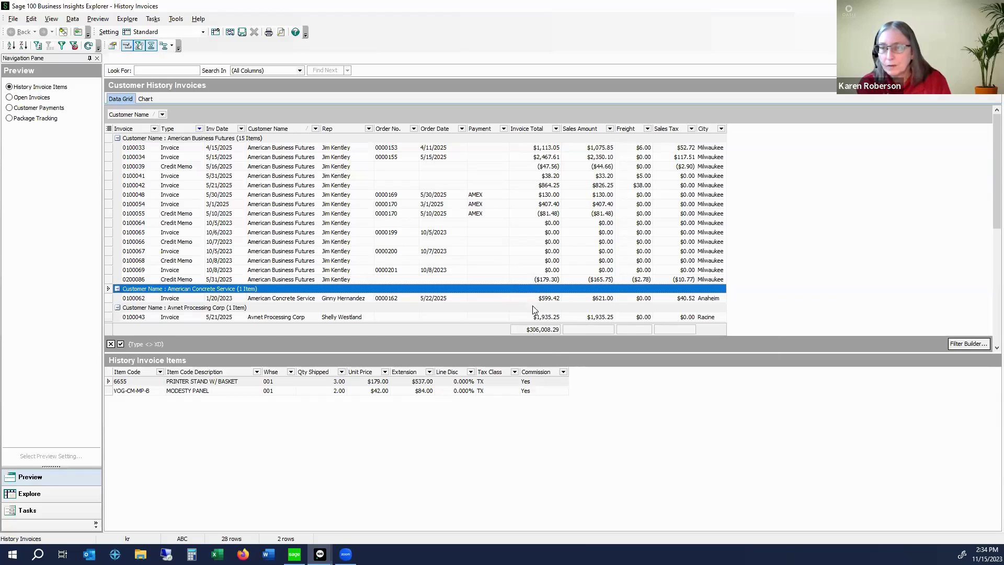
right_click(600, 332)
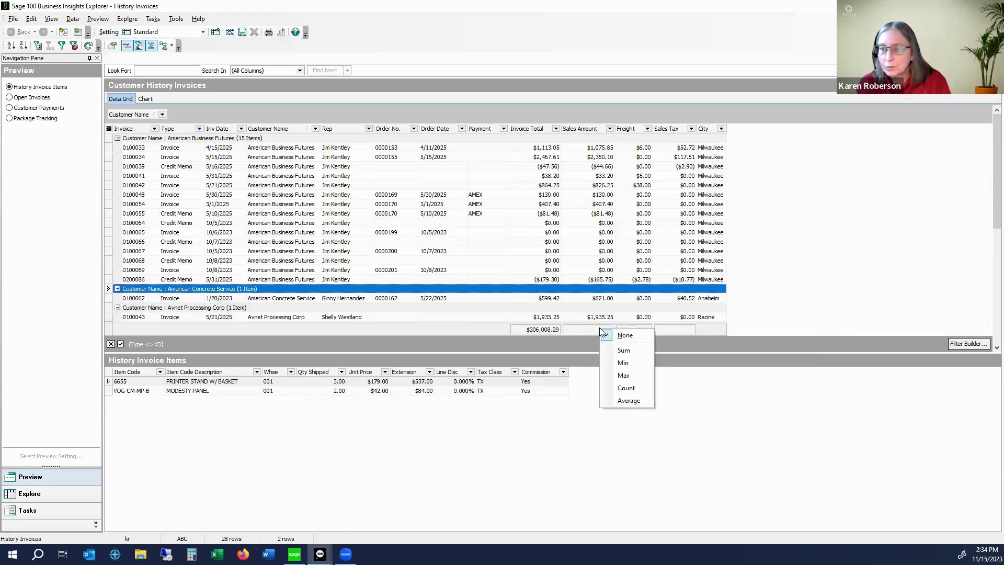
left_click(622, 351)
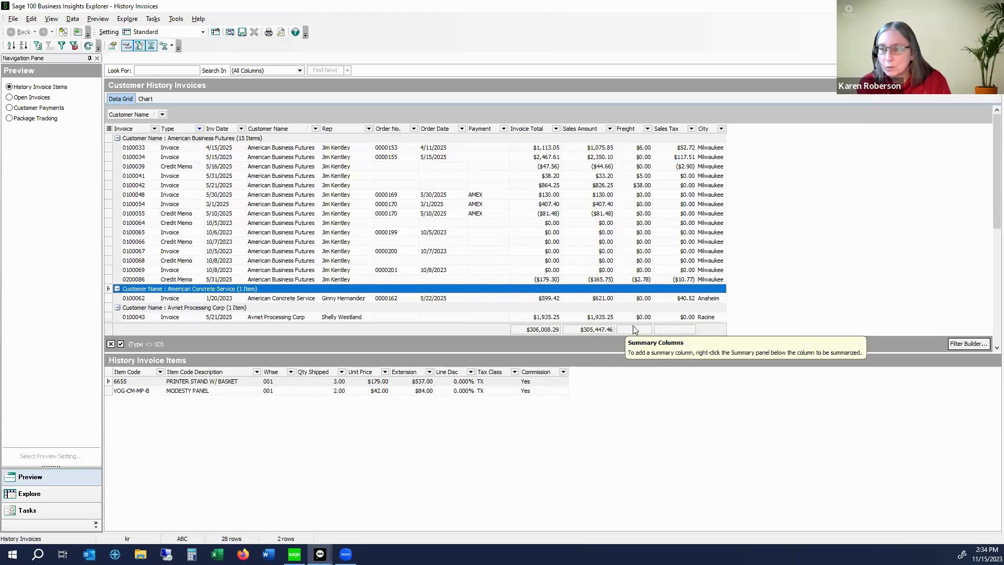
right_click(632, 325)
left_click(654, 349)
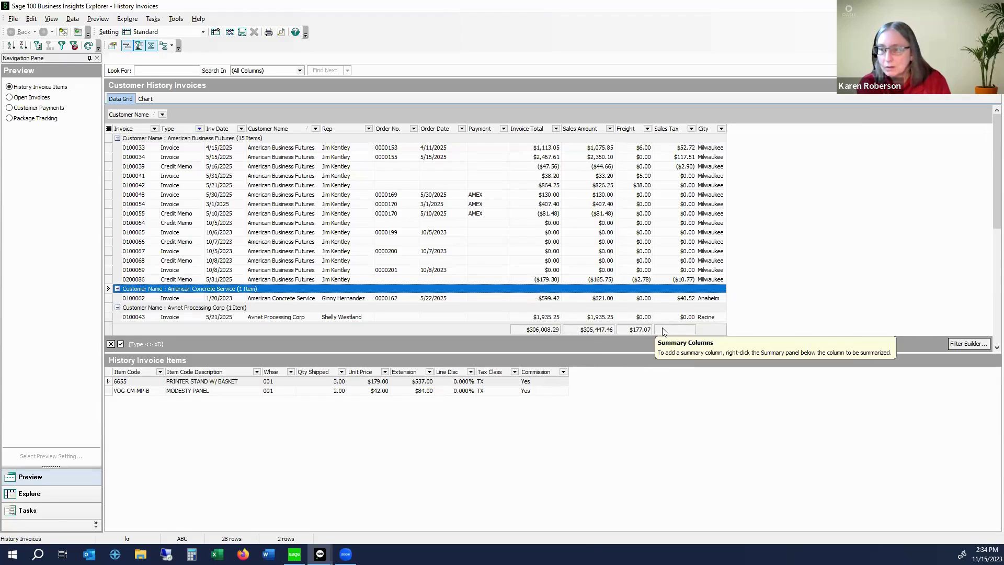
right_click(664, 331)
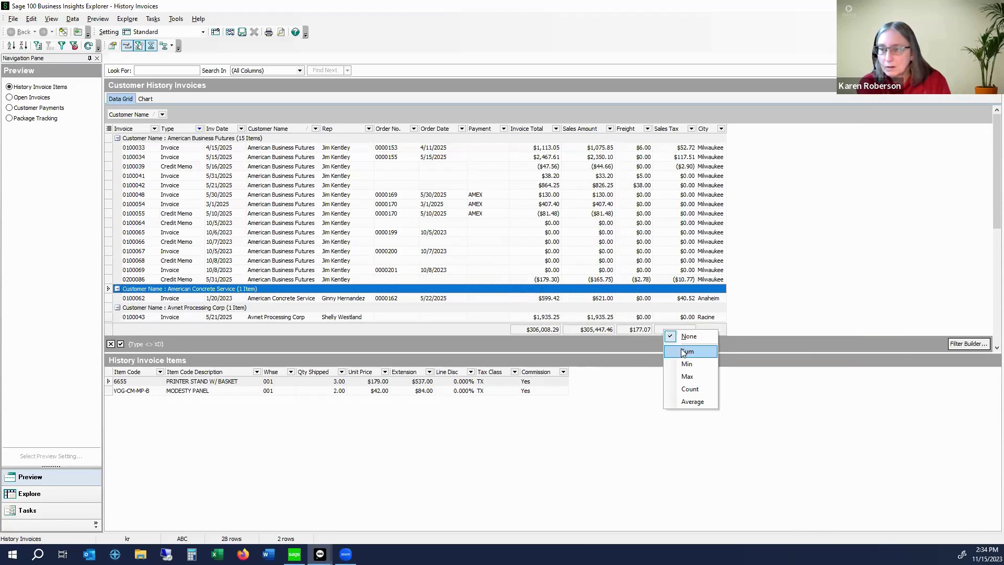
left_click(687, 352)
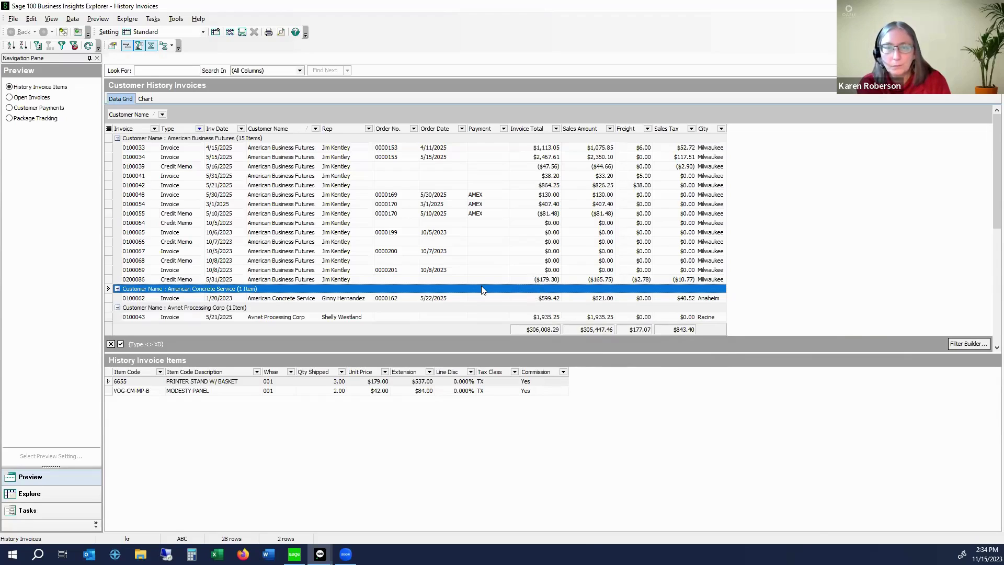
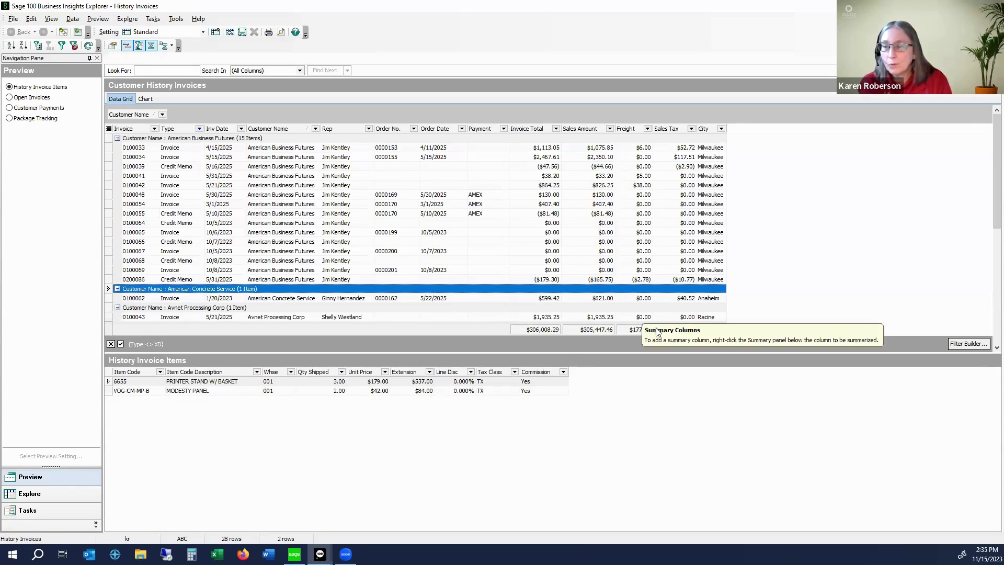
- Add a second condition on Inv Date to the invoice filter, beneath the Type condition
left_click(959, 348)
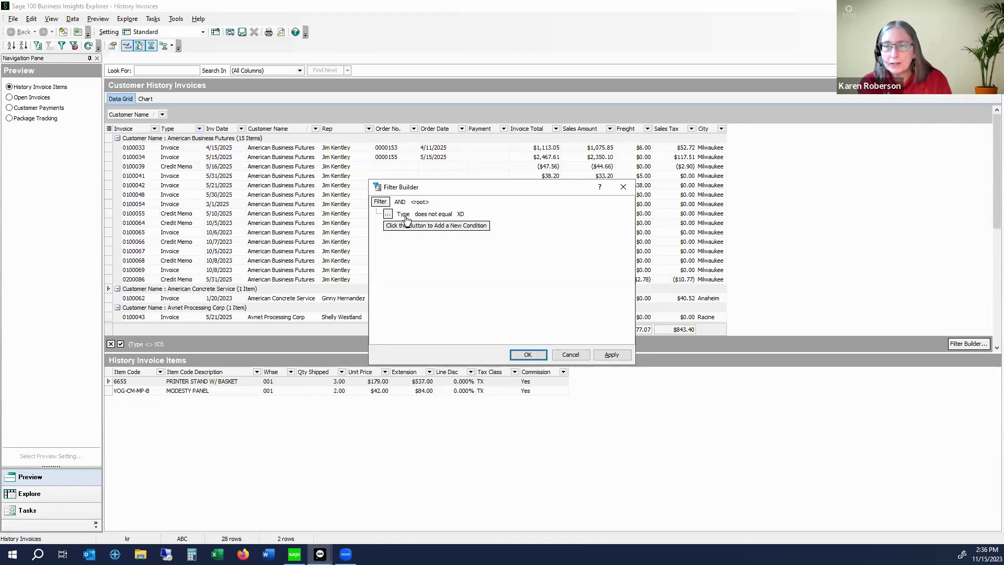
left_click(461, 215)
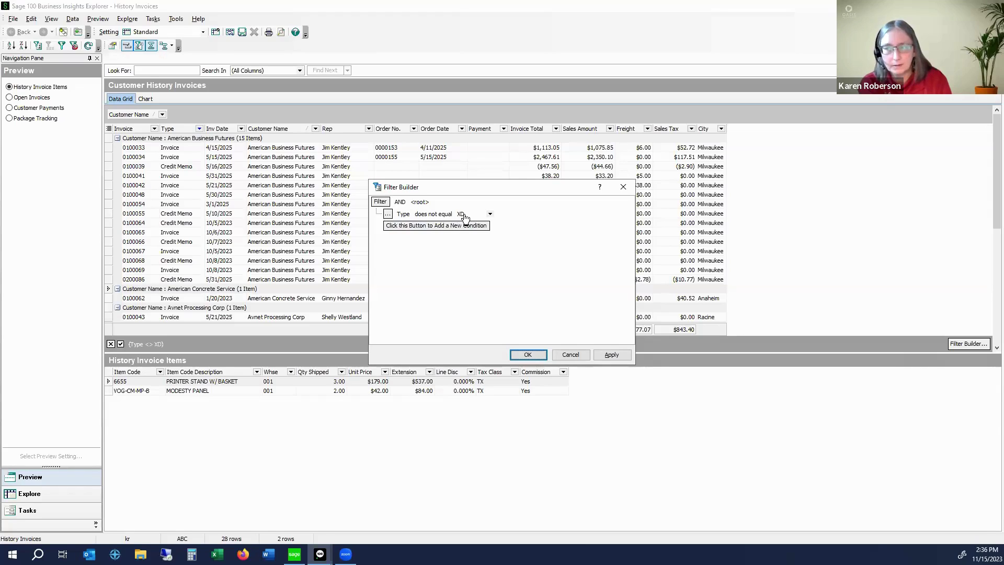
left_click(412, 226)
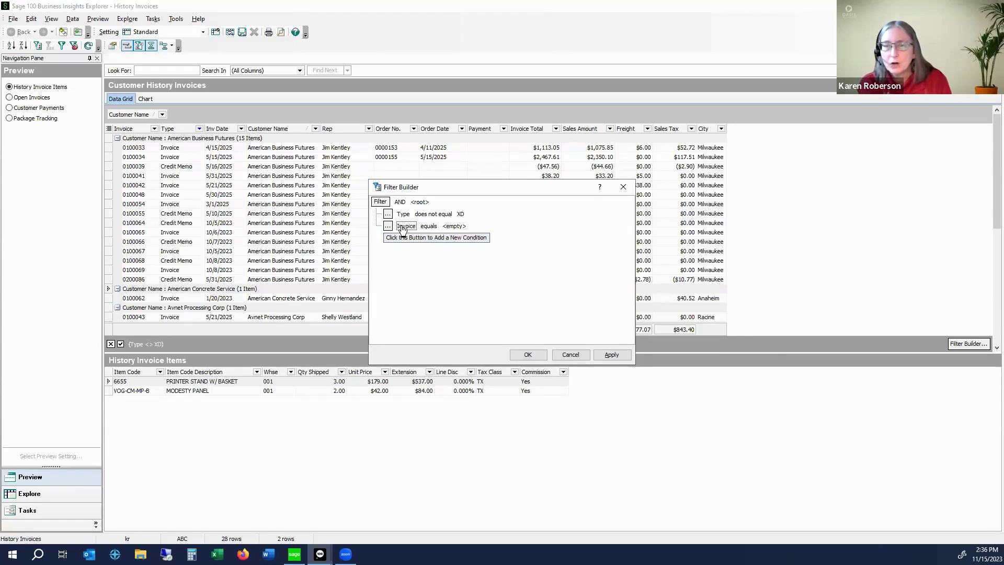
left_click(405, 227)
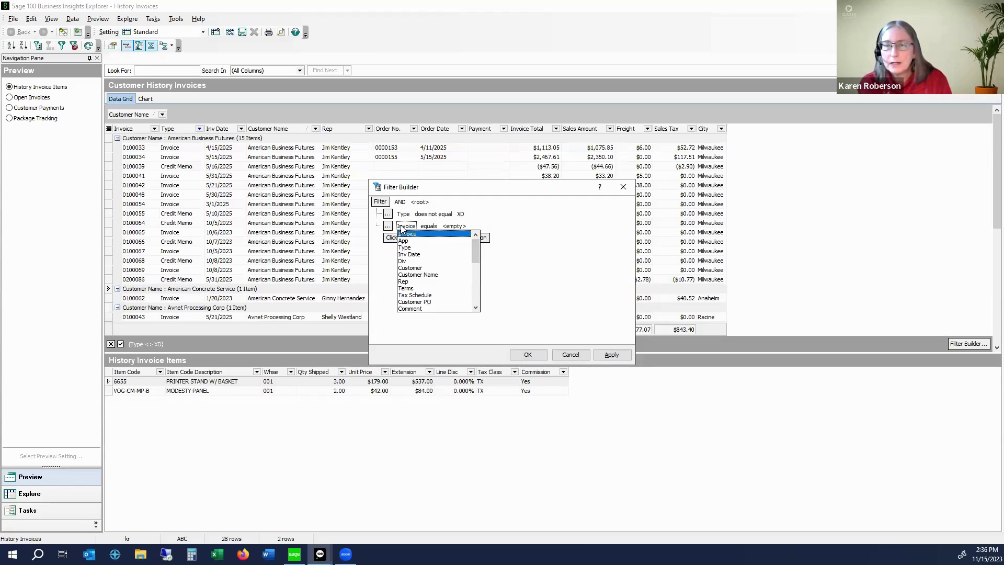
left_click(413, 254)
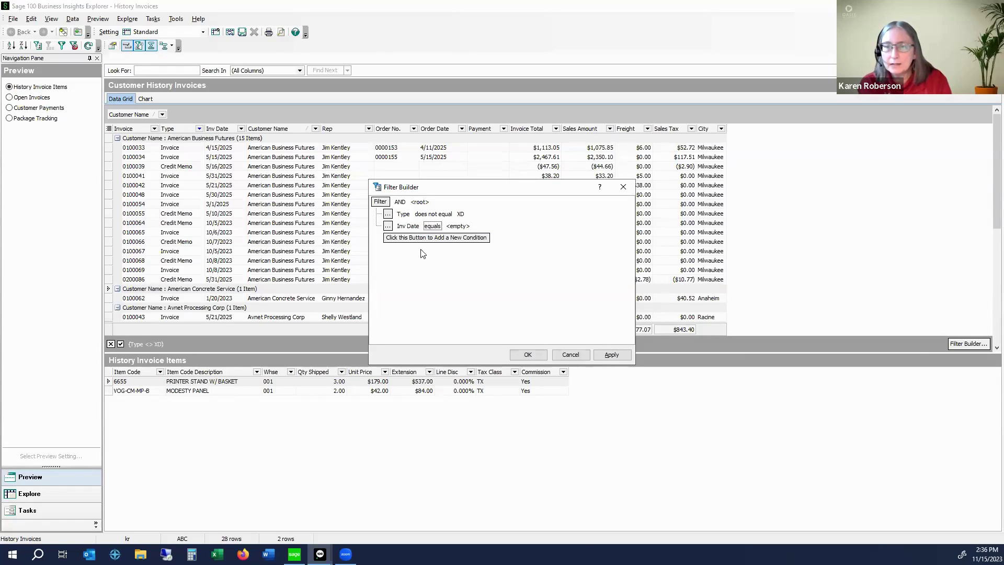
- Set the comparison of the Inv Date condition to between
left_click(434, 226)
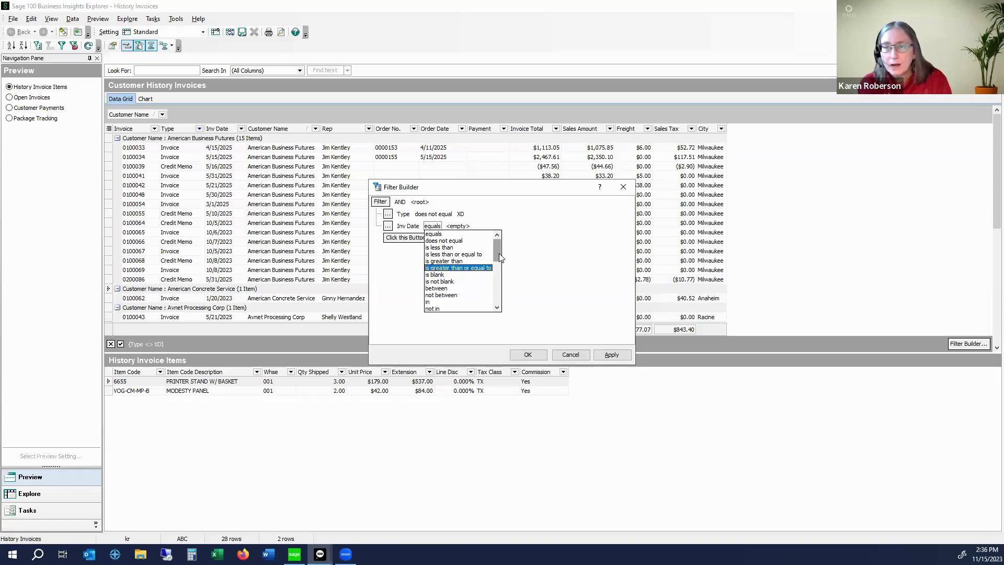
left_click_drag(500, 252, 497, 303)
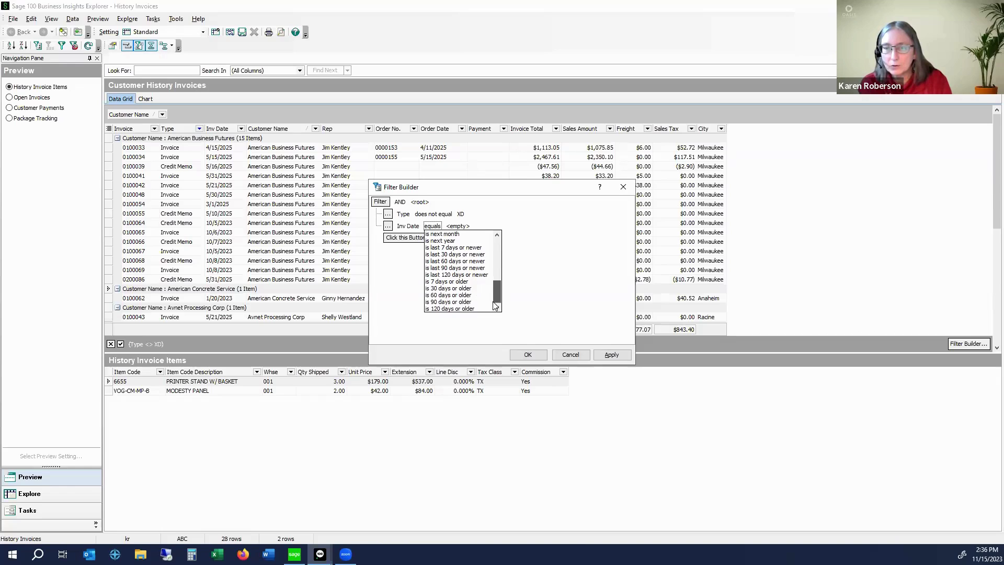
left_click_drag(493, 294, 498, 262)
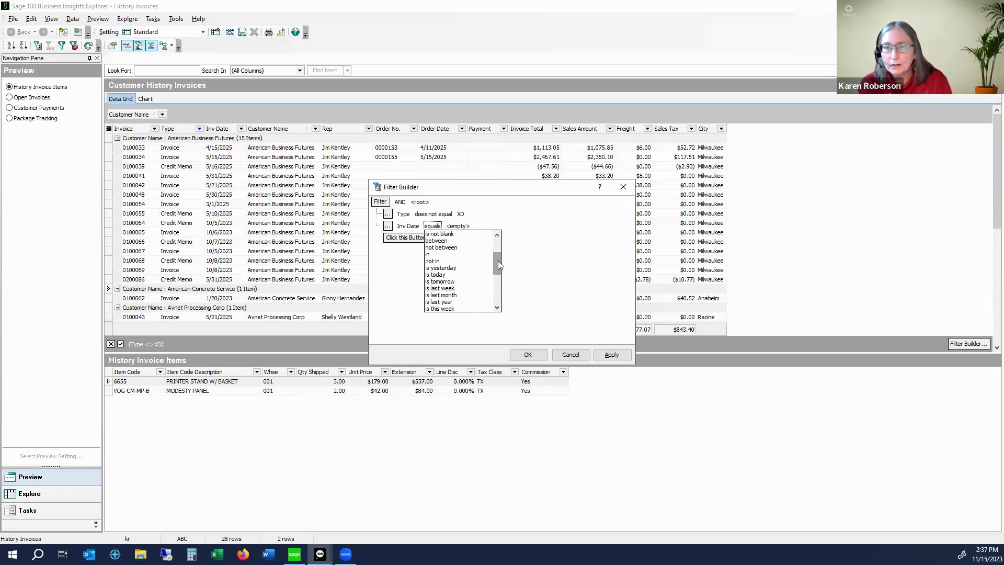
left_click(452, 241)
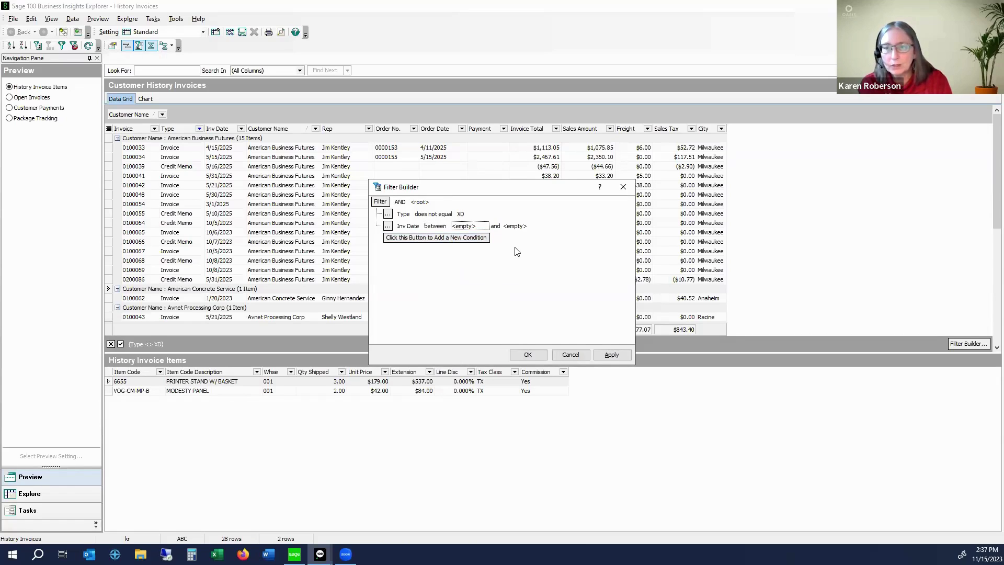
- Set the start date of the Inv Date range to 05/10/25
left_click(481, 227)
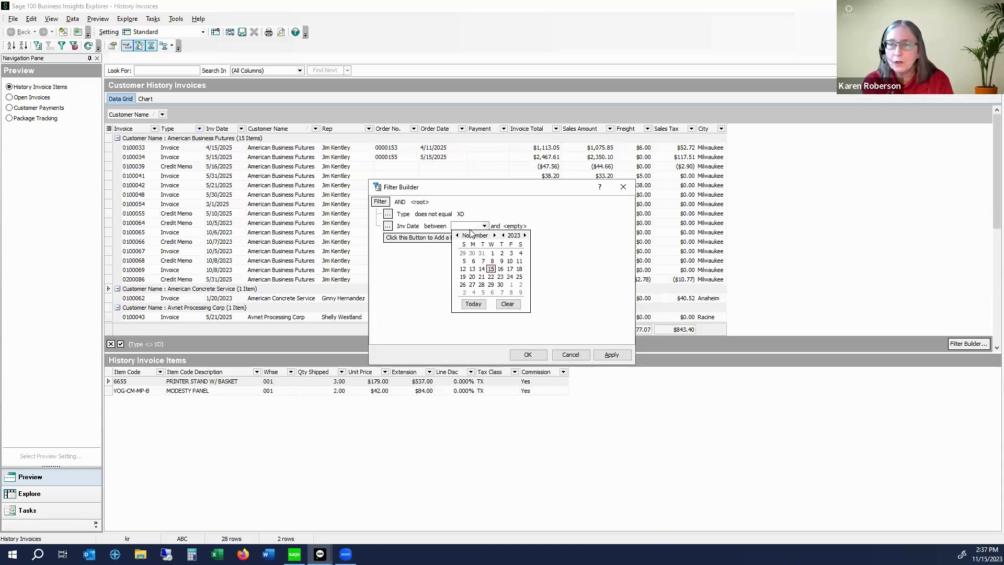
left_click(462, 227)
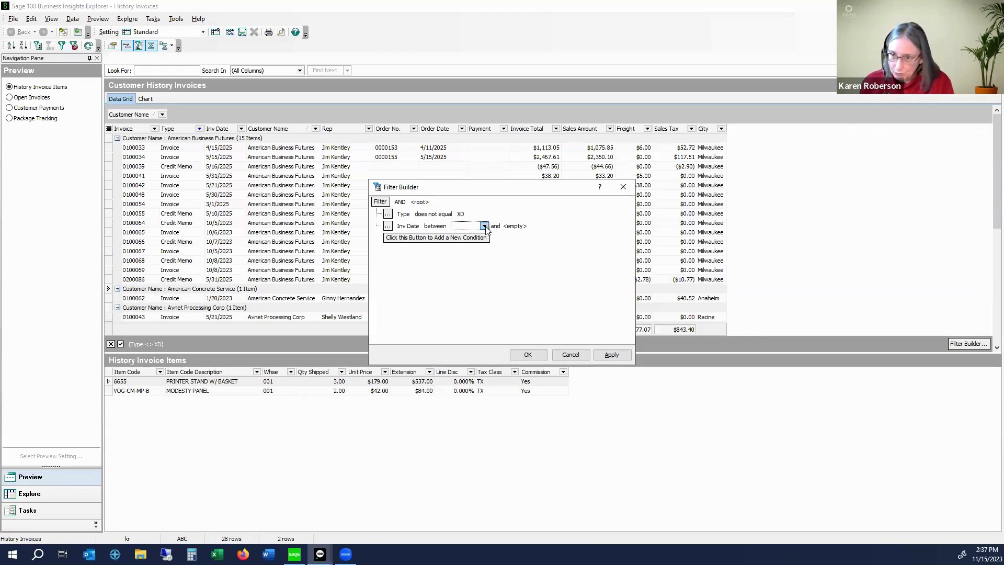
left_click(484, 227)
left_click(458, 226)
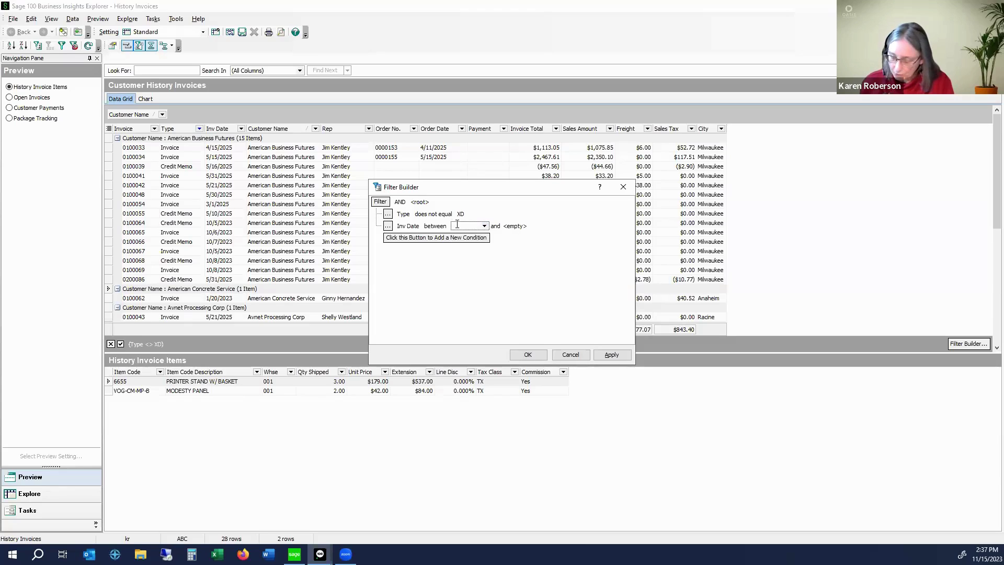
type("05/10/")
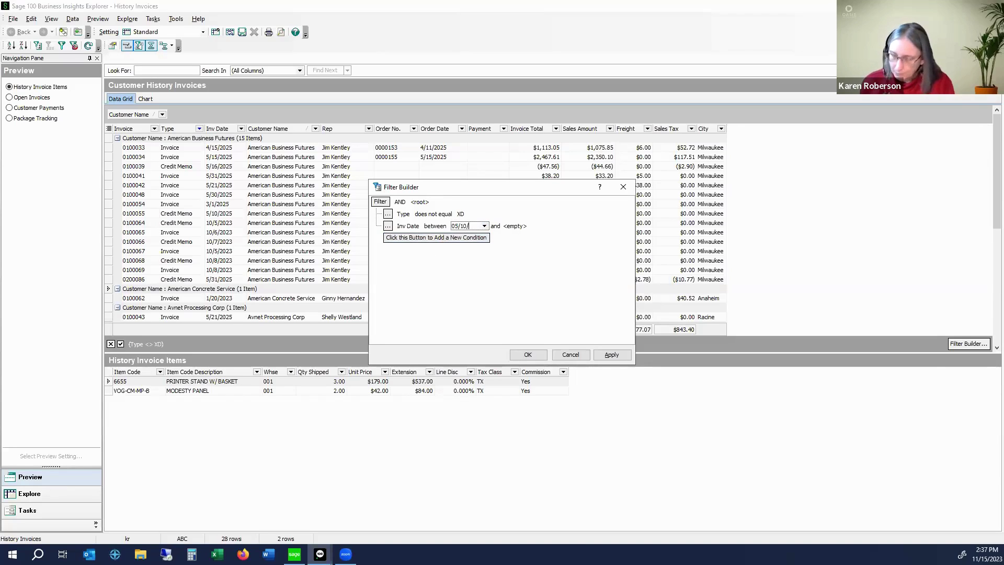
type("25")
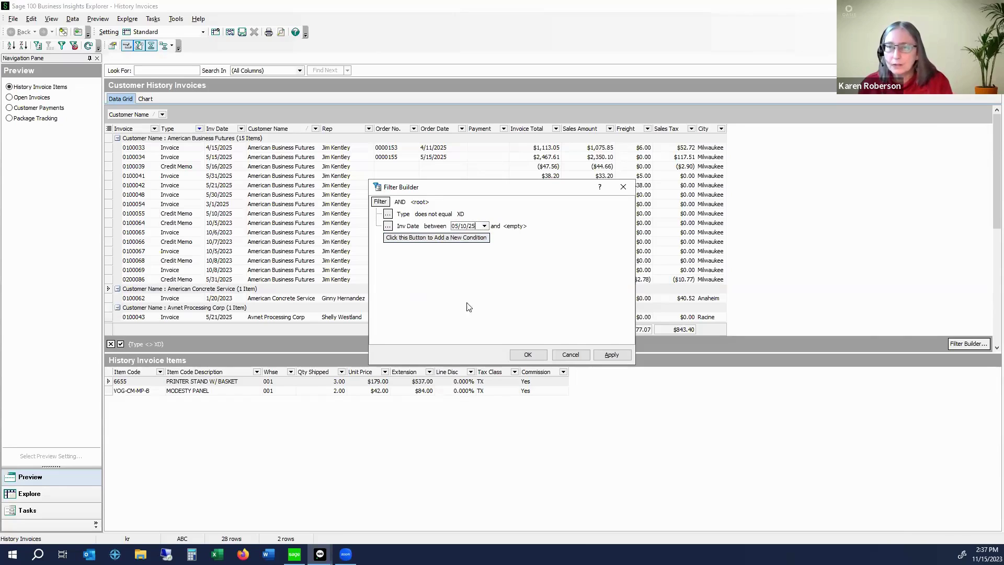
- Set the end date of the Inv Date range to 05/31/25 and apply the filter to the invoices grid
left_click(514, 225)
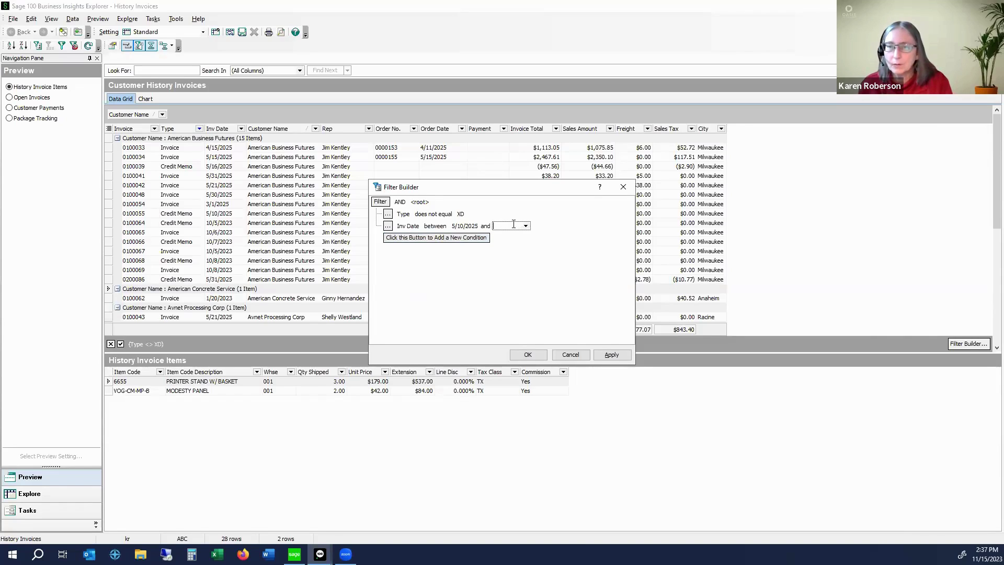
type("05/")
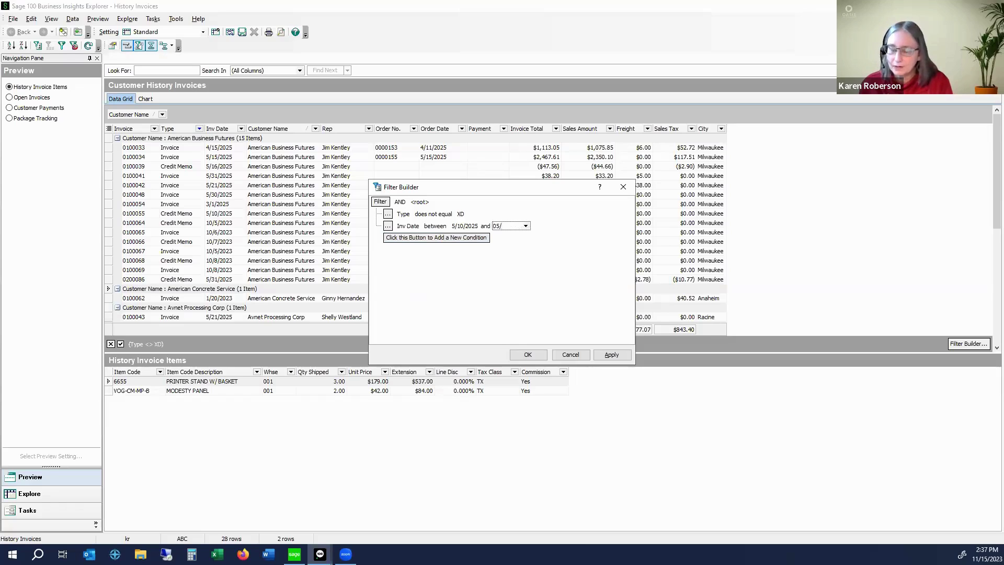
type("31/")
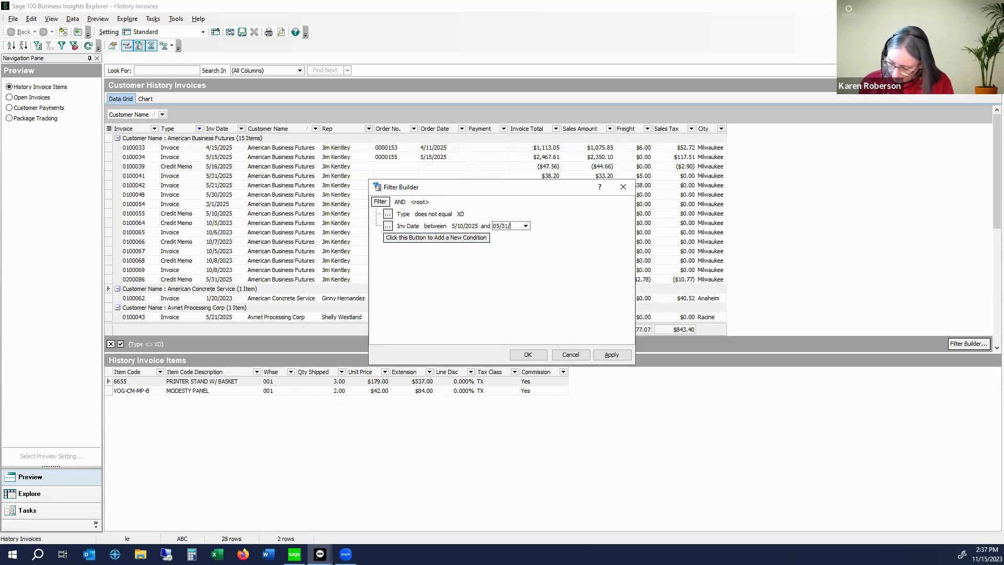
type("25")
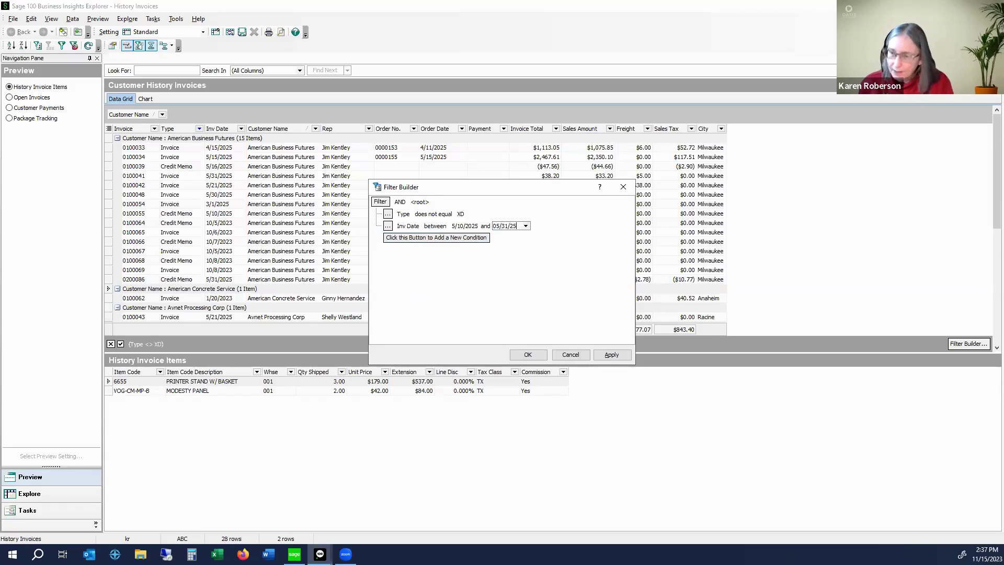
left_click(512, 272)
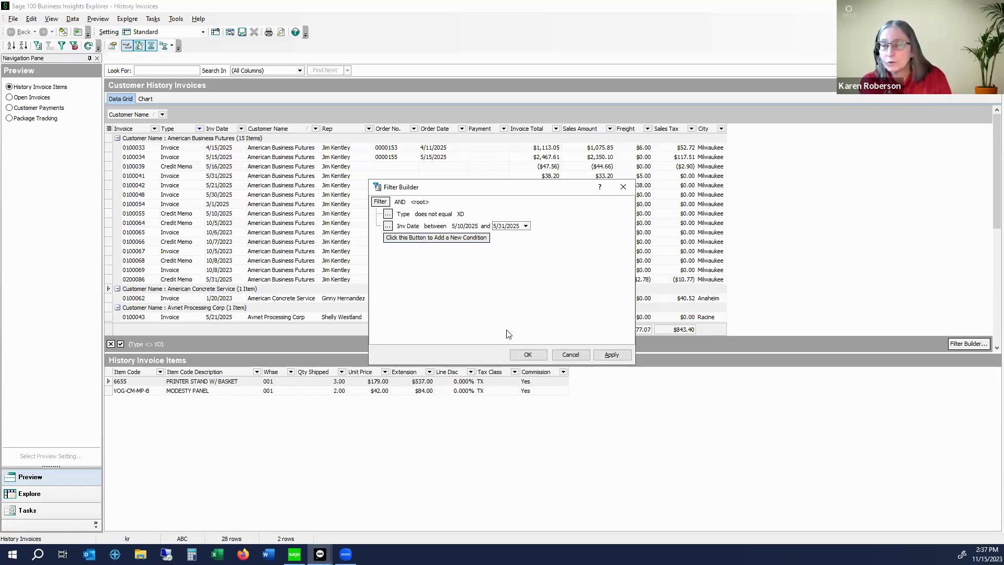
left_click(611, 354)
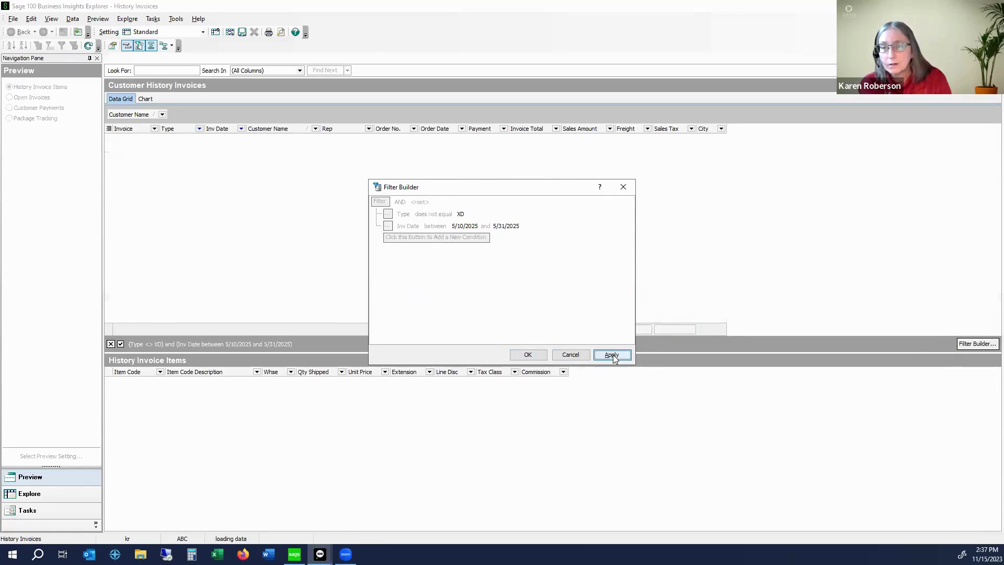
left_click(522, 355)
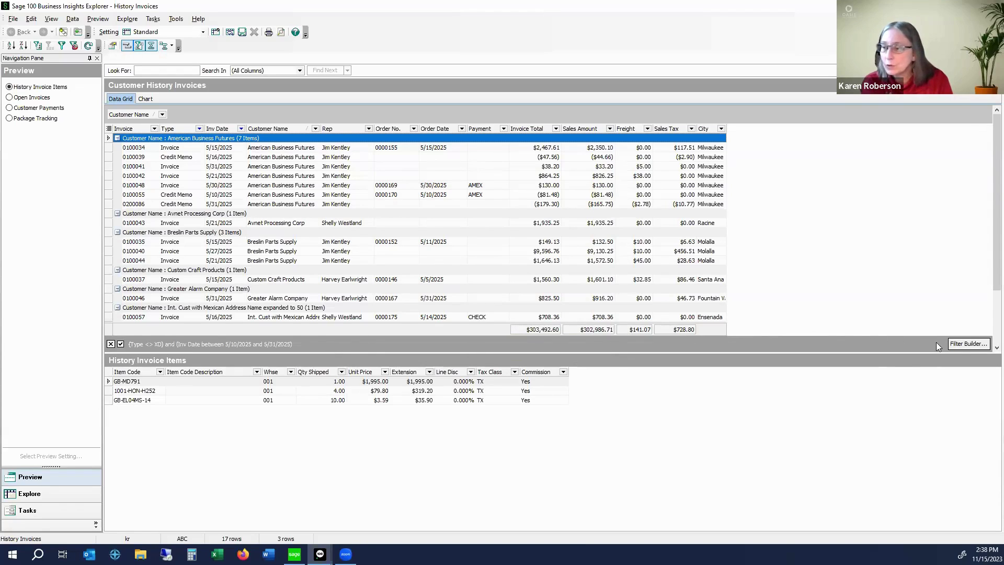
- Review the Inv Date range in the Filter Builder and close it with the dates as they are
left_click(965, 343)
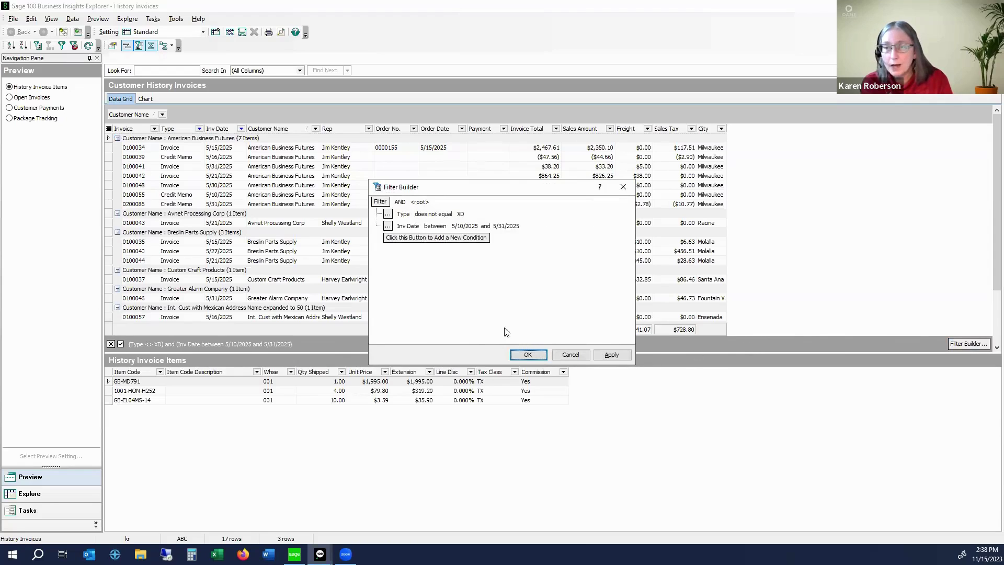
left_click(463, 227)
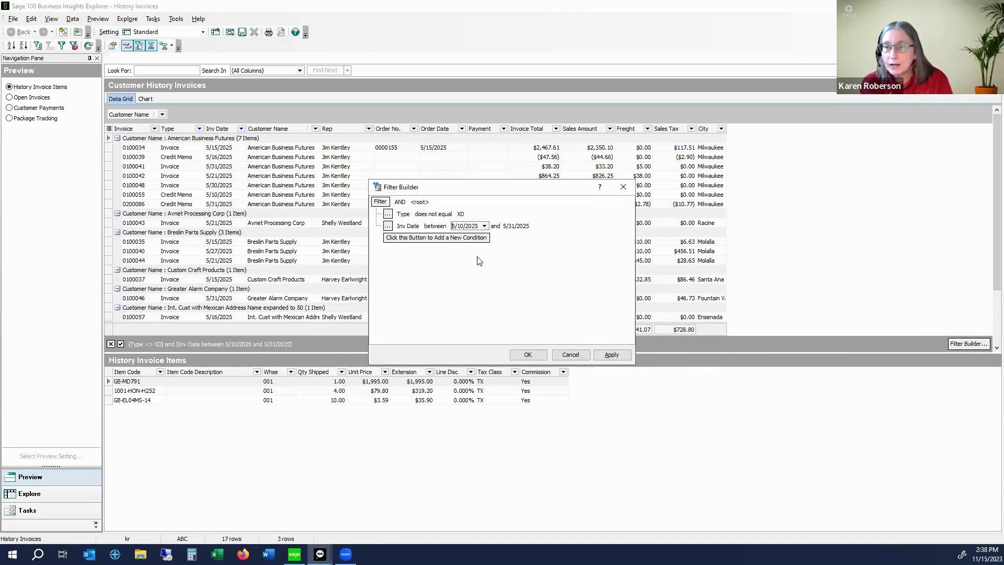
left_click(528, 355)
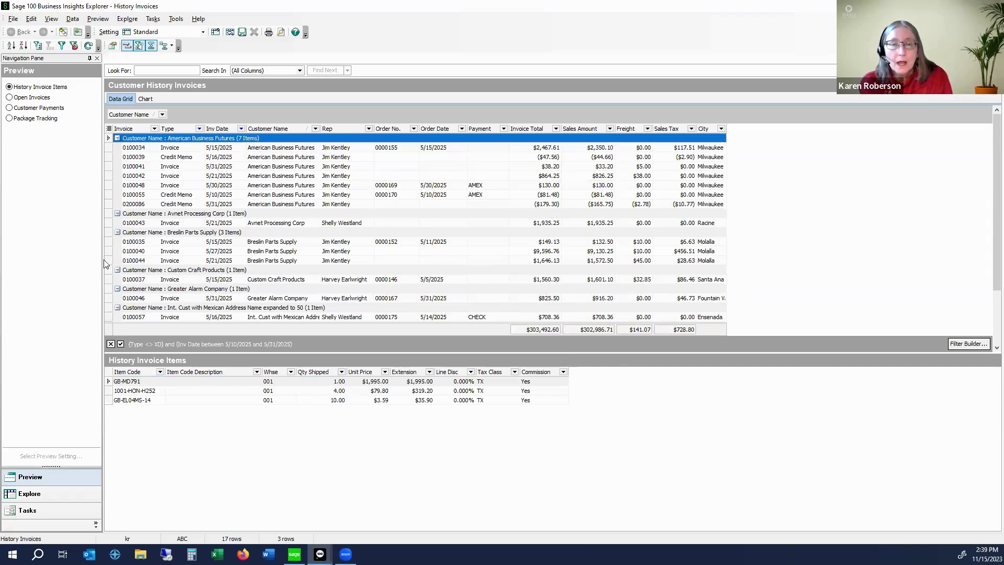
- Open the History Invoice Items preview as a full grid and bring up its column settings
left_click(51, 19)
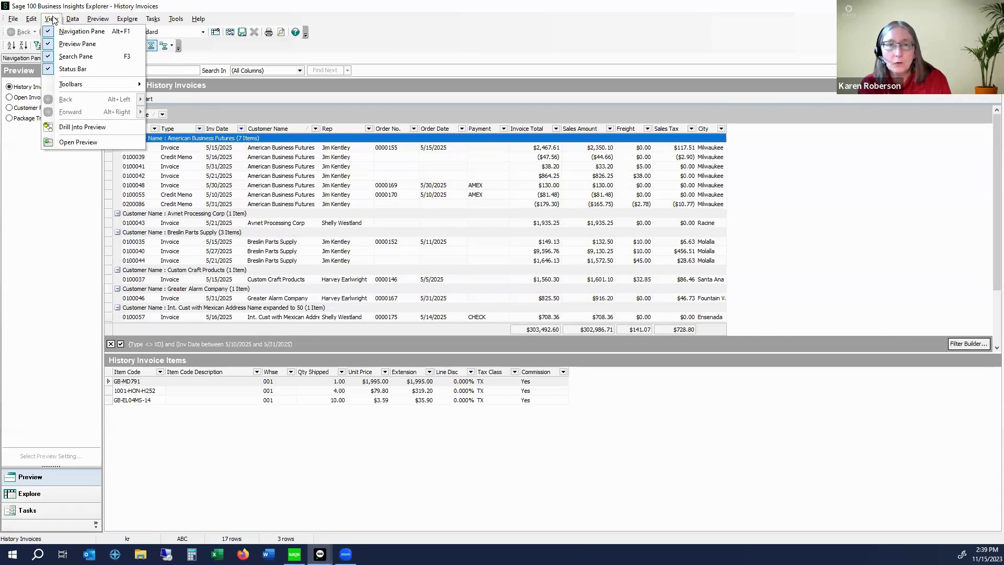
left_click(76, 143)
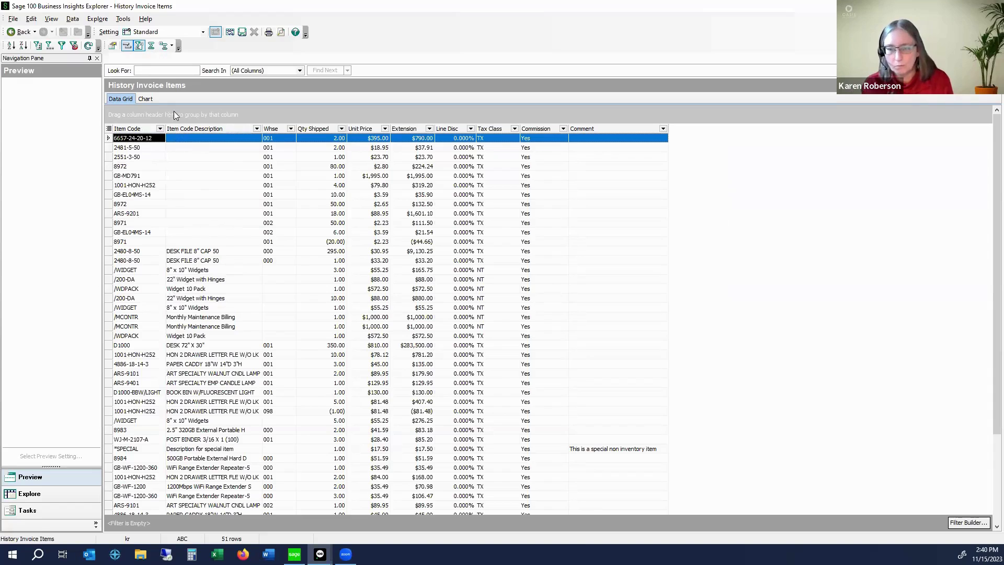
right_click(208, 130)
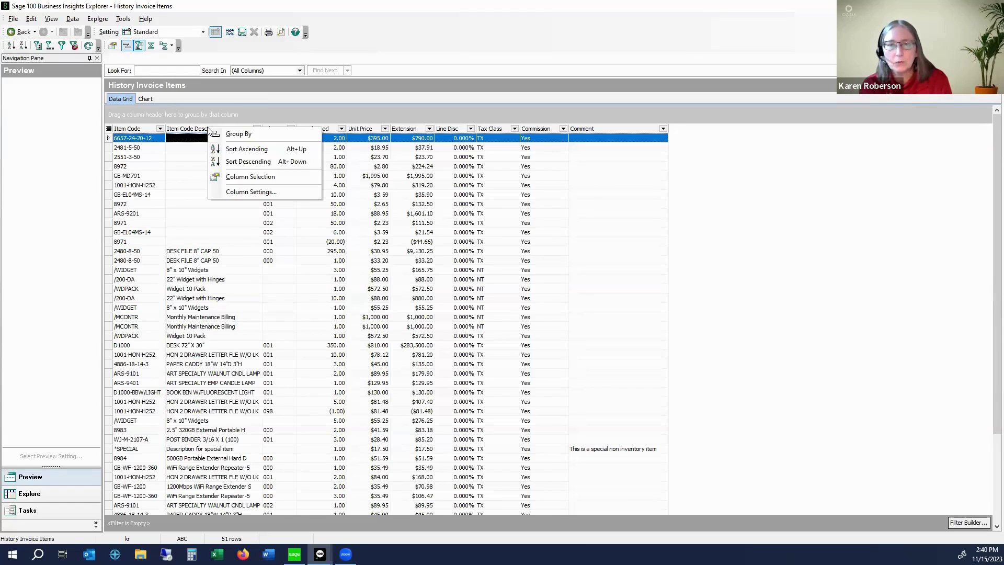
left_click(267, 192)
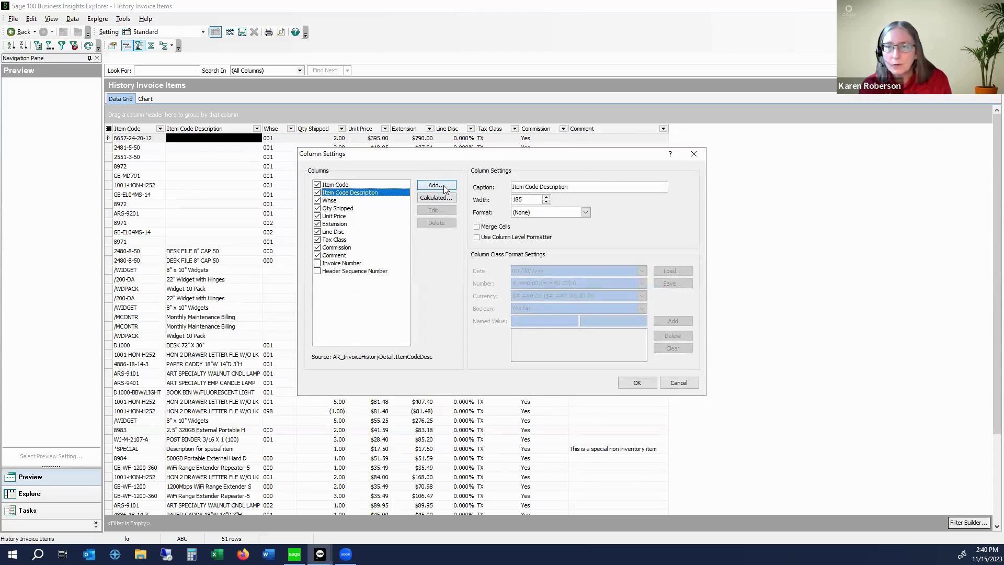
- Add the InvoiceNo field from AR_InvoiceHistoryHeader as a column of the invoice items grid
left_click(445, 187)
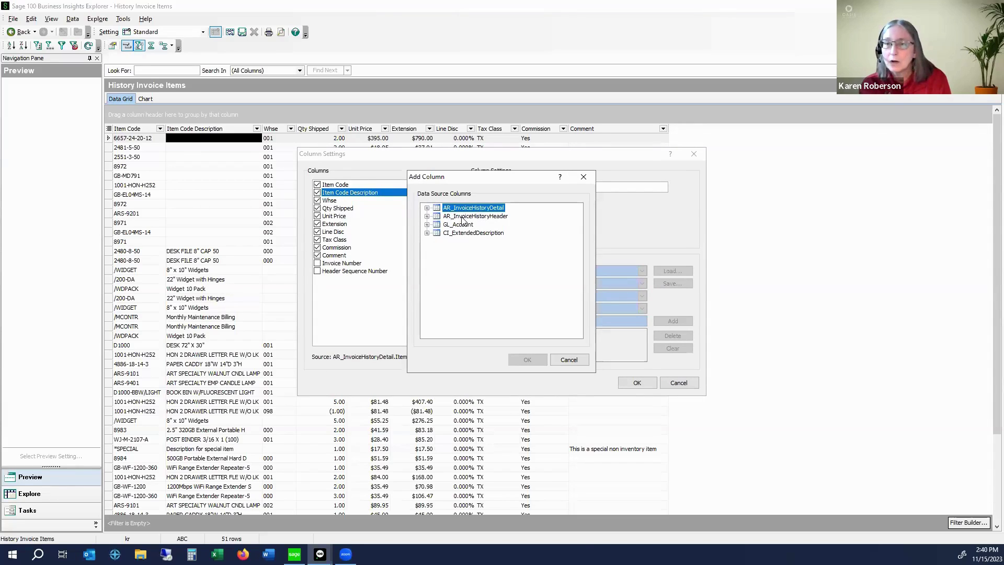
left_click(459, 218)
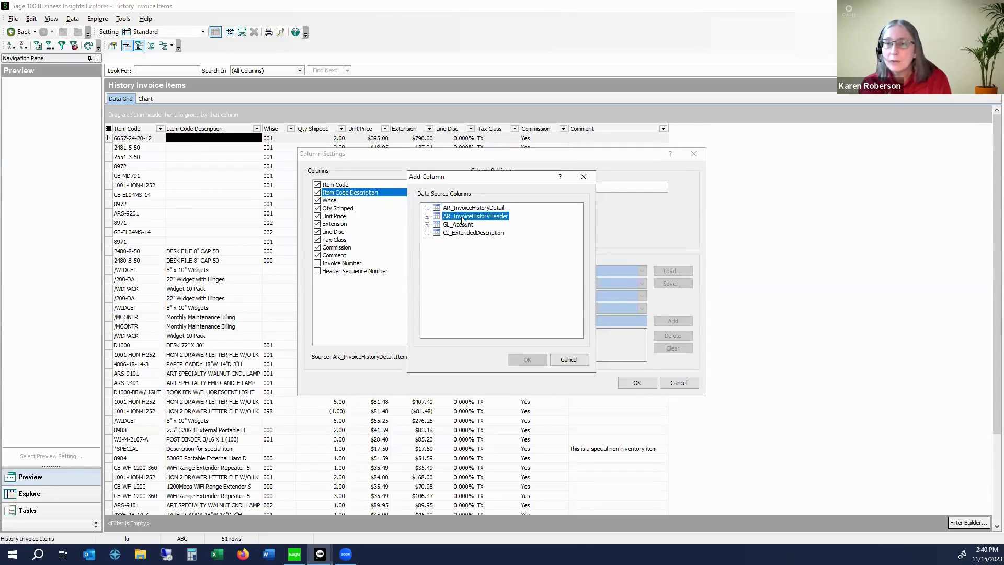
left_click(427, 216)
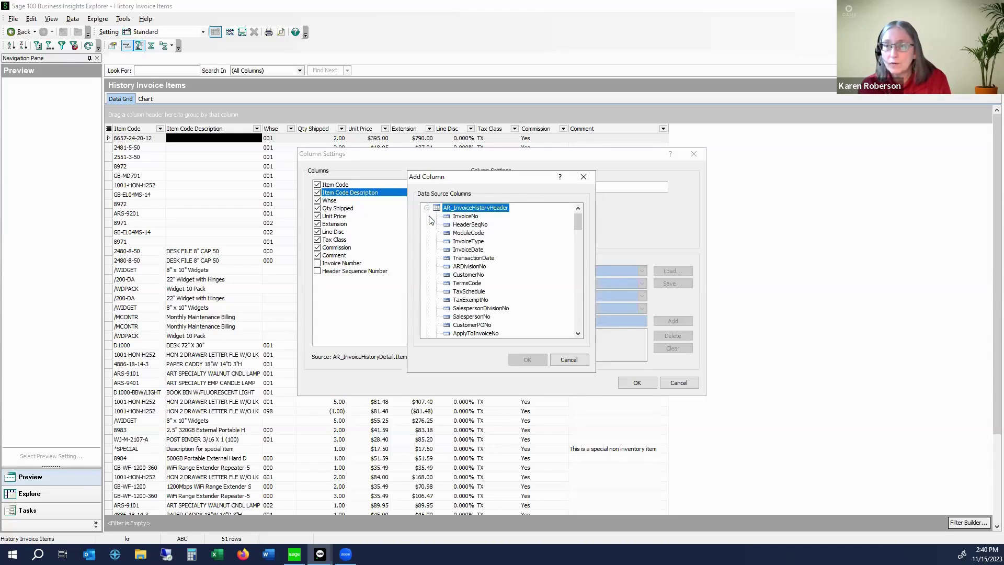
left_click(462, 217)
double_click(462, 217)
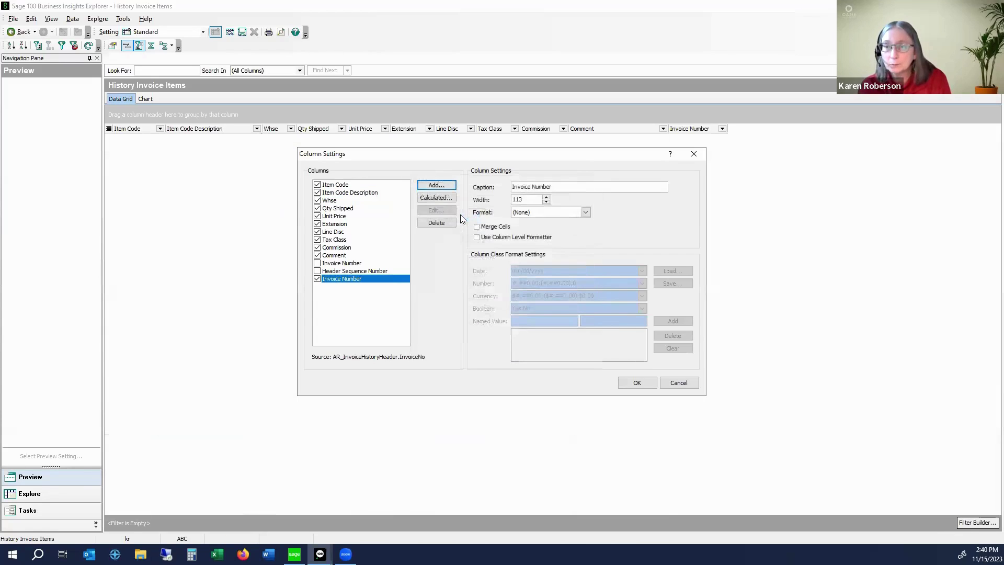
- Add the CustomerNo field from AR_InvoiceHistoryHeader as another column of the invoice items grid
left_click(448, 186)
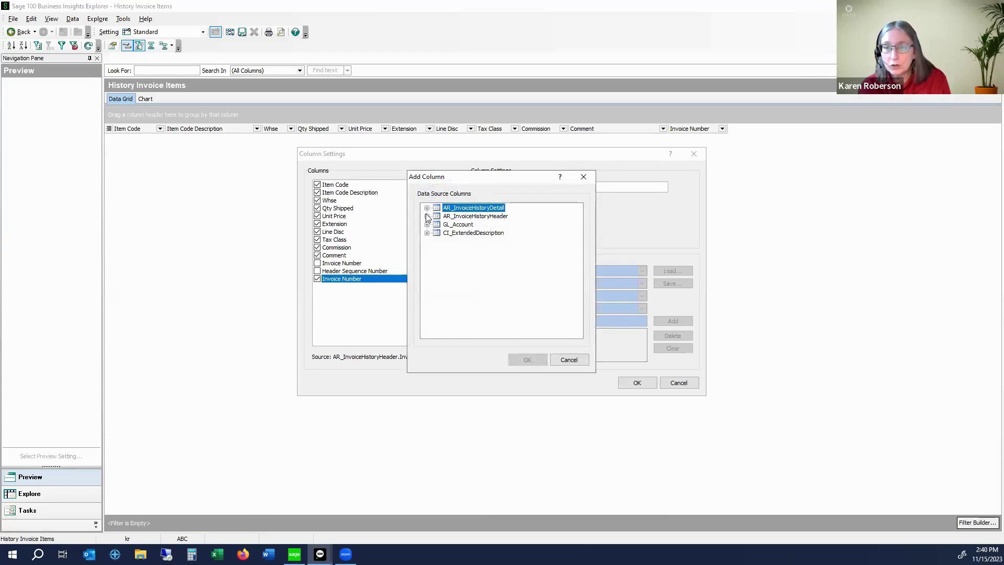
left_click(427, 216)
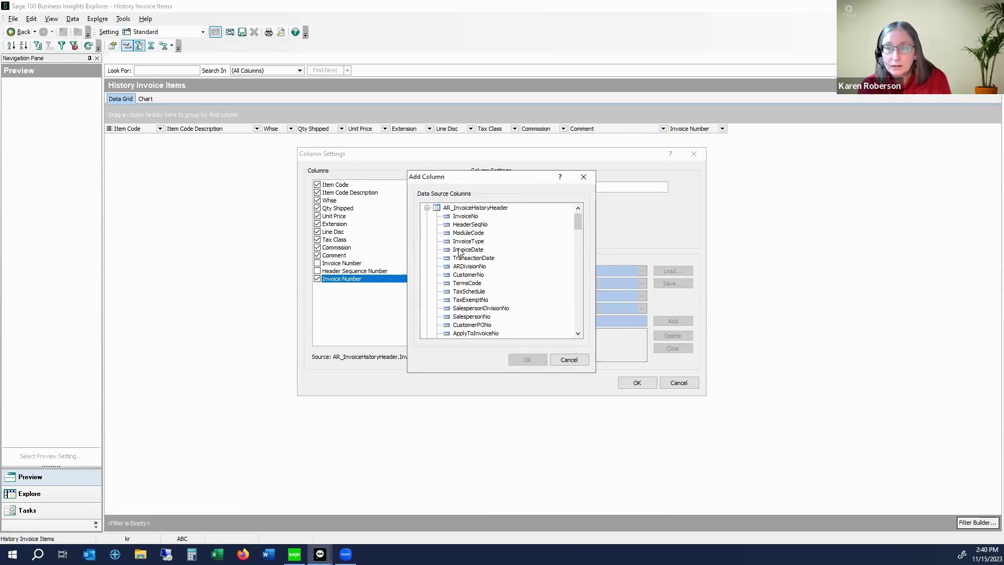
double_click(468, 274)
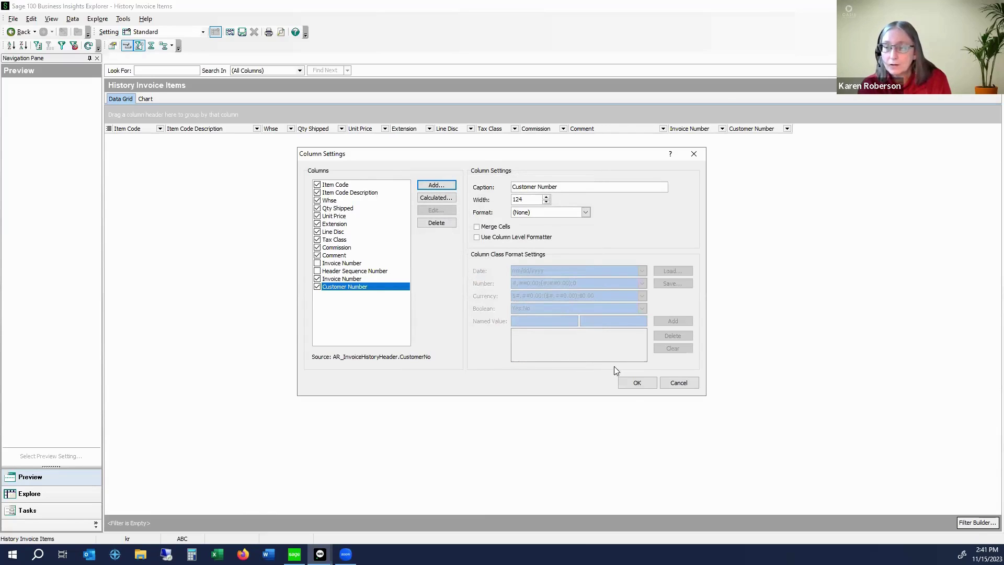
- Apply the column settings and group the invoice items grid by Customer Number
left_click(636, 383)
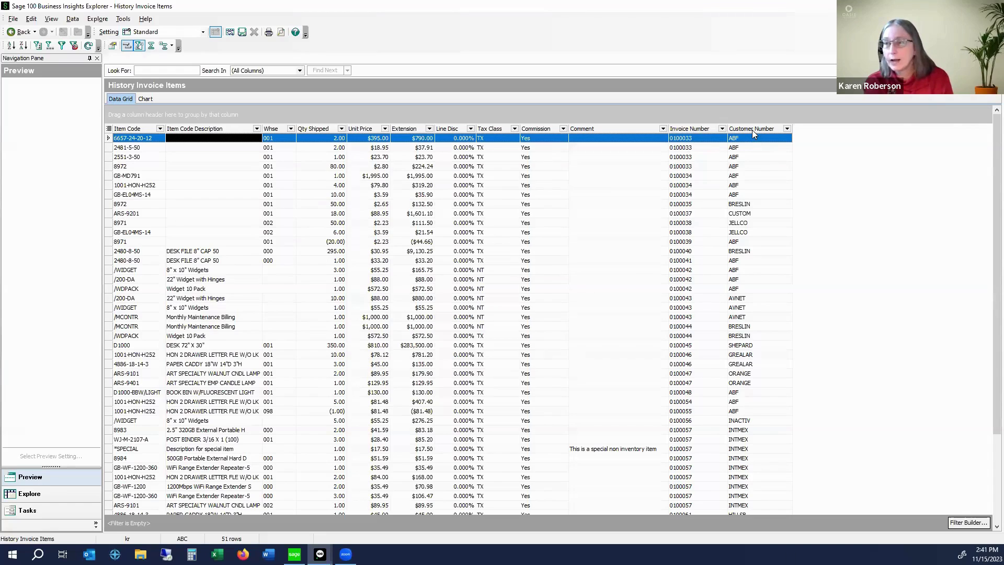
left_click_drag(750, 130, 471, 110)
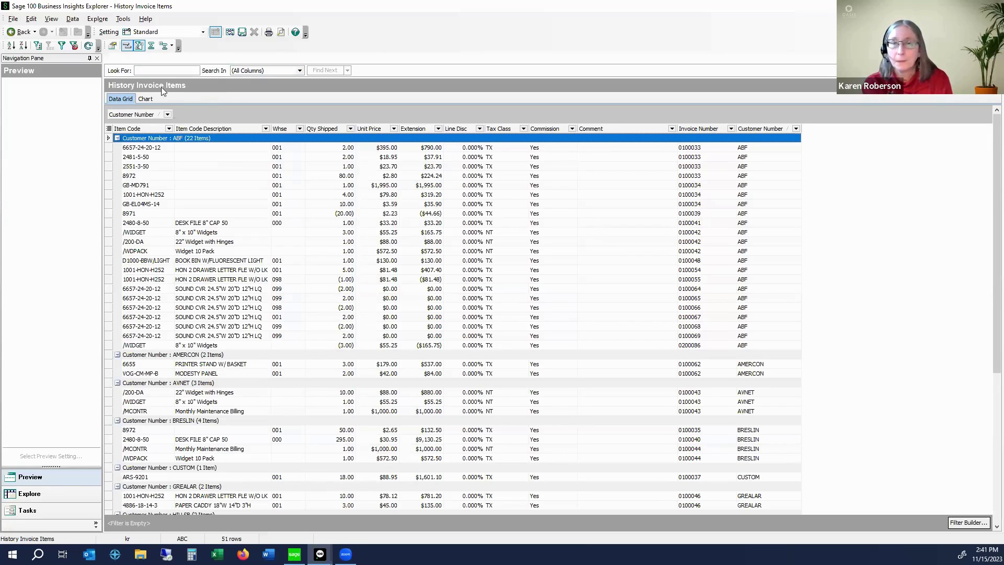
- Return to the Customer History Invoices view and reopen its History Invoice Items preview as a full grid
left_click(22, 35)
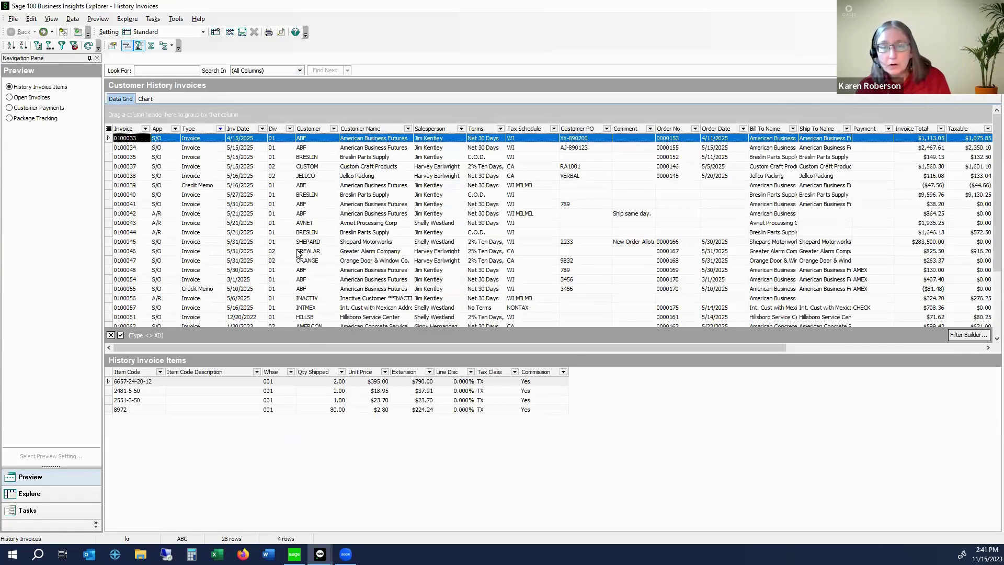
left_click(177, 390)
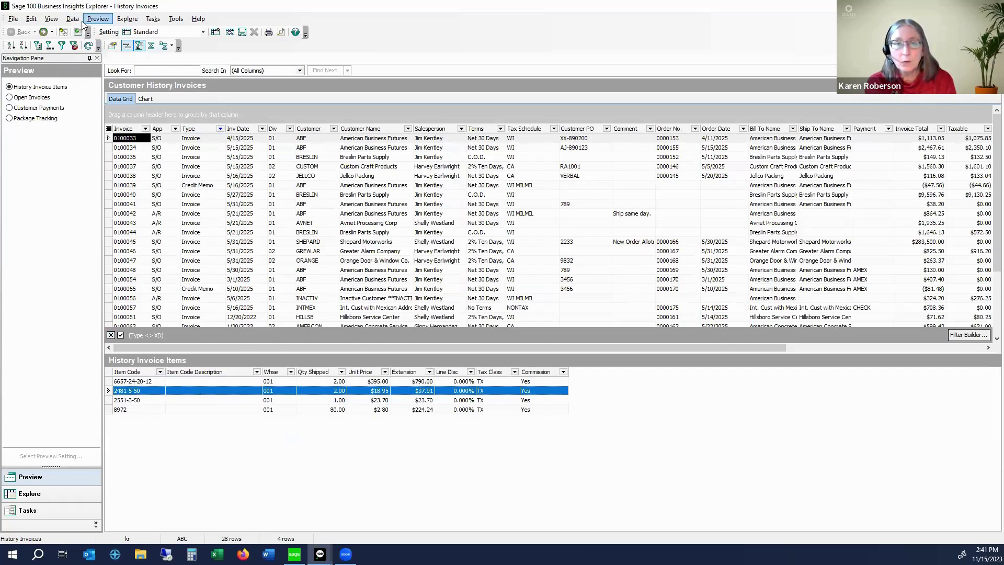
left_click(51, 18)
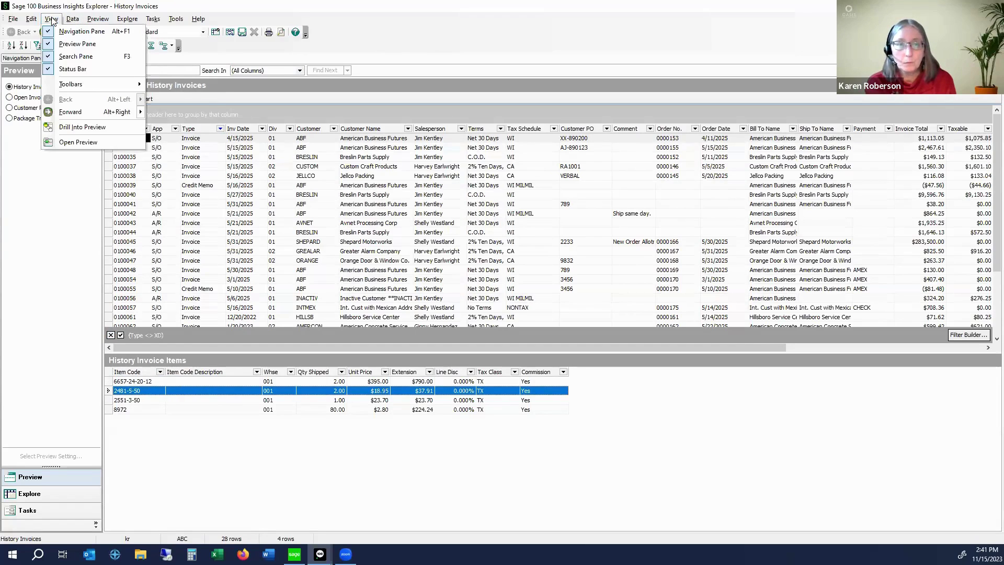
left_click(70, 143)
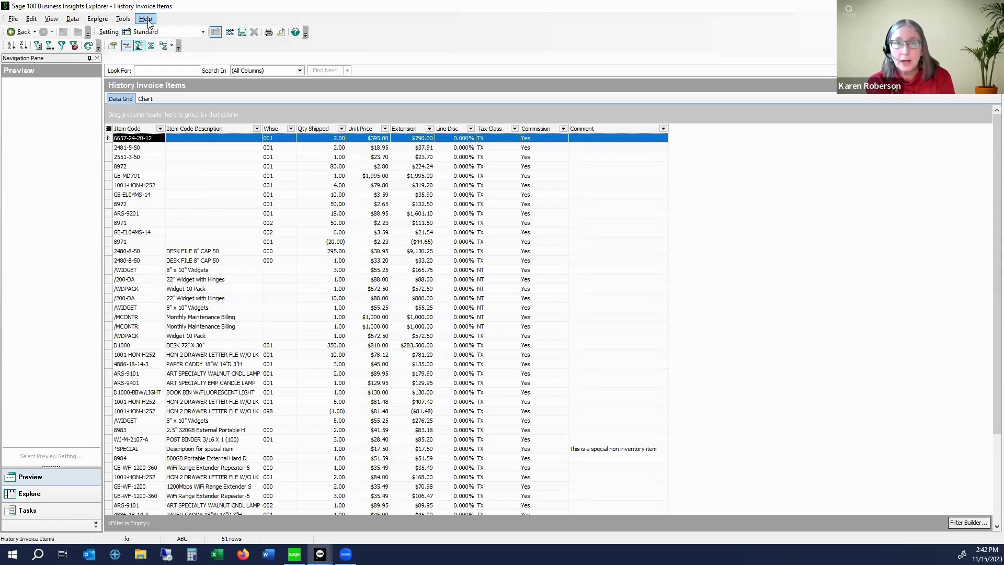
- Open the Business Insights Explorer help, read the Navigation Pane field description and return to the main help topic
left_click(147, 18)
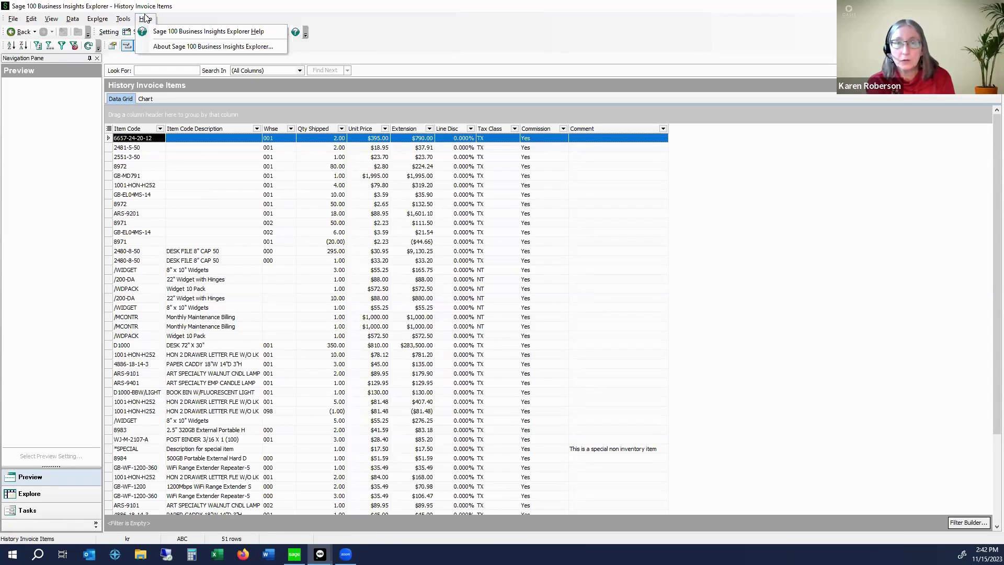
left_click(180, 33)
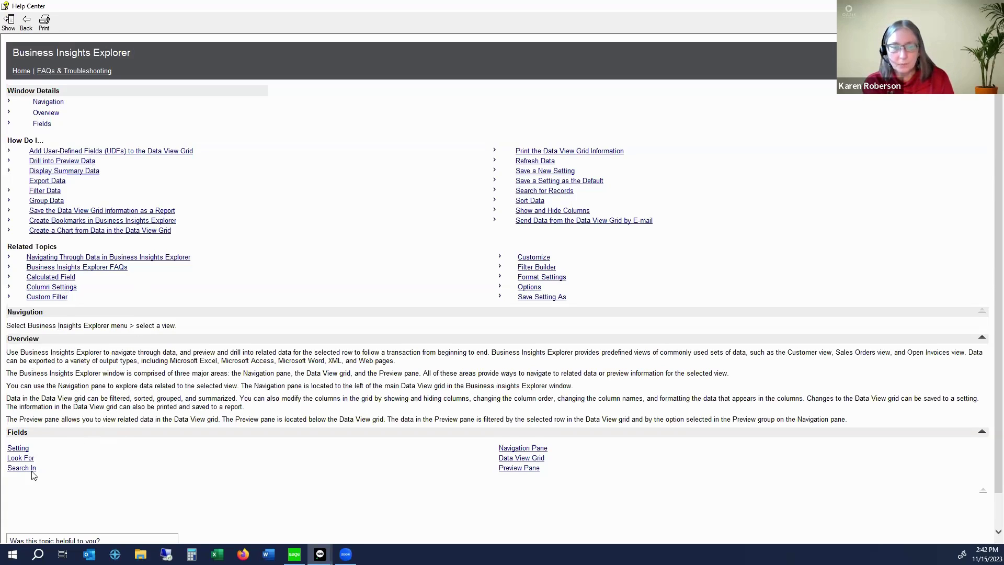
left_click(542, 449)
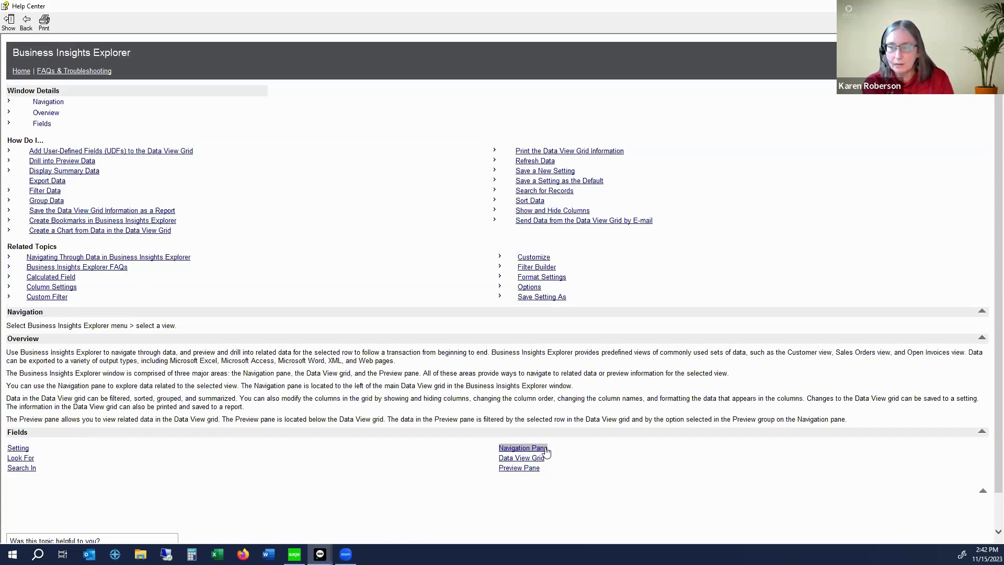
left_click(545, 451)
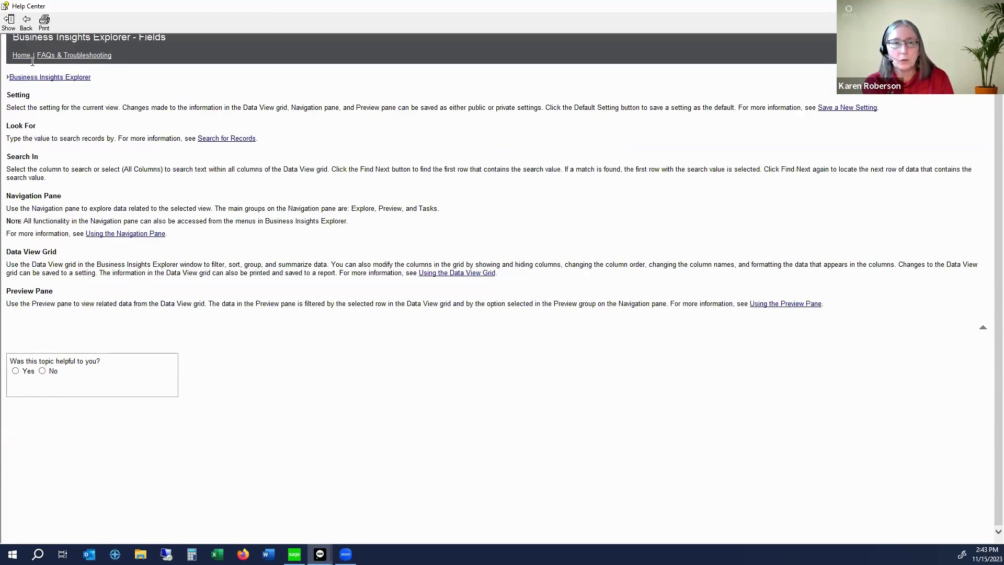
left_click(27, 23)
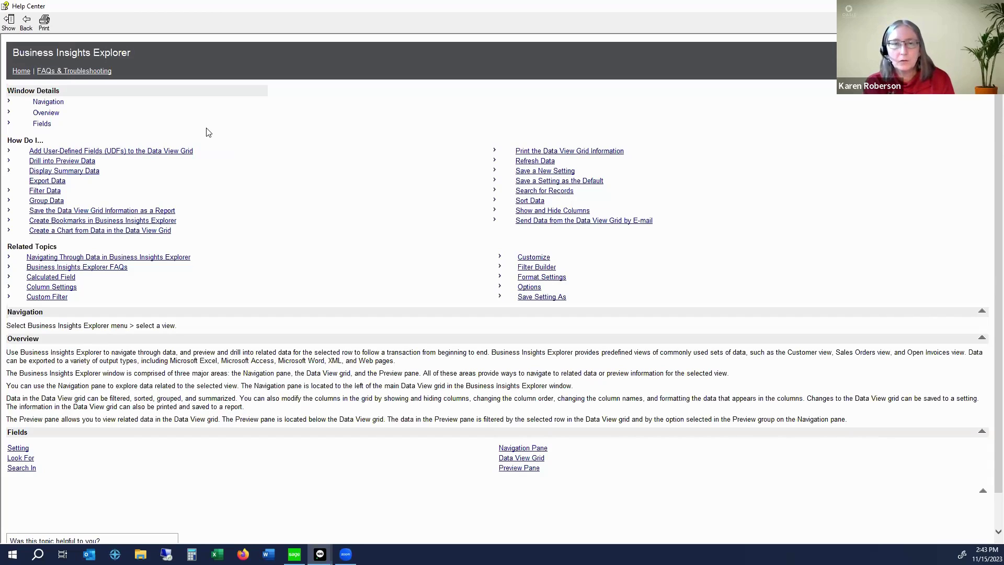
- Check the help topic on adding user-defined fields, review the Business Insights Explorer FAQs and close the help
left_click(89, 151)
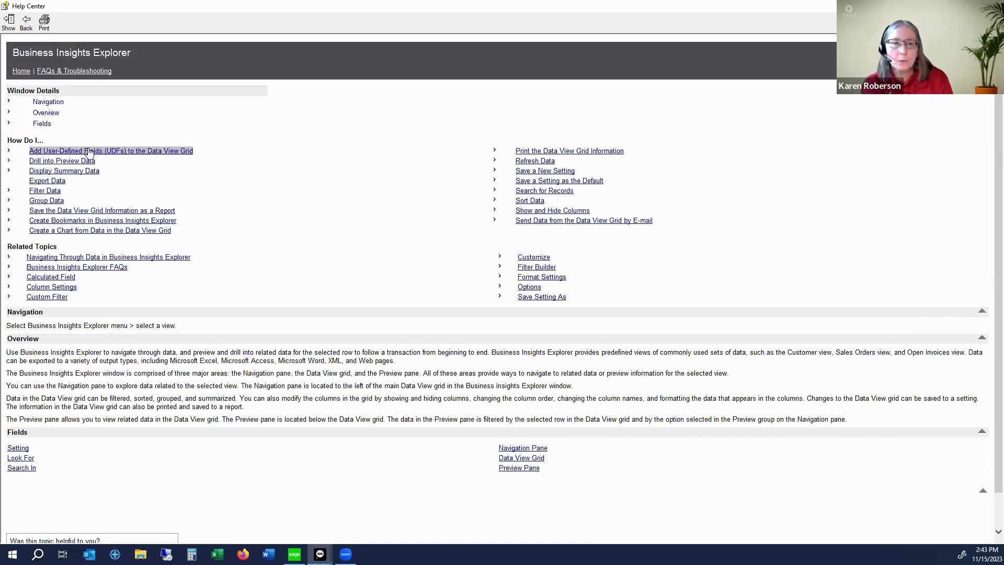
left_click(161, 152)
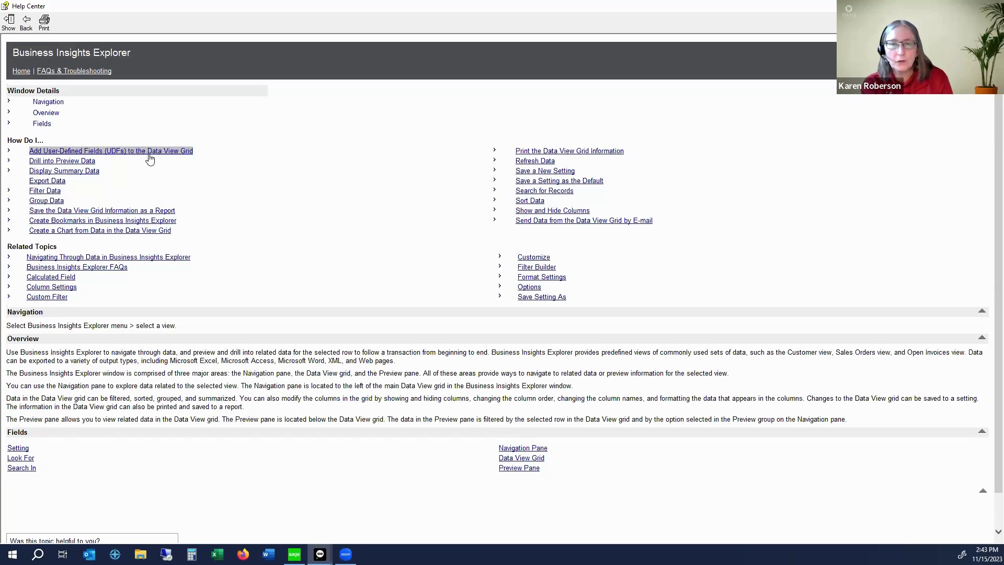
left_click(131, 151)
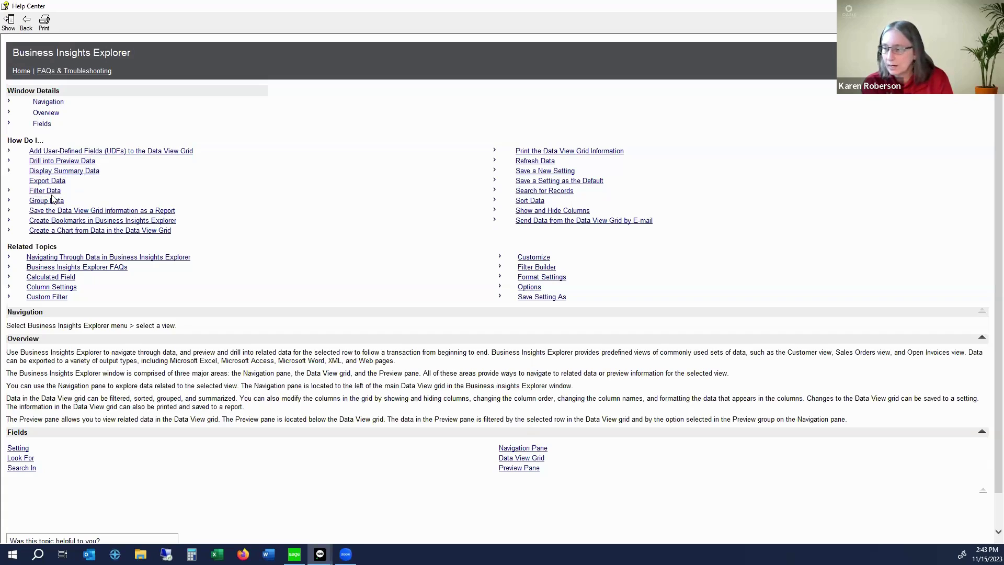
left_click(88, 269)
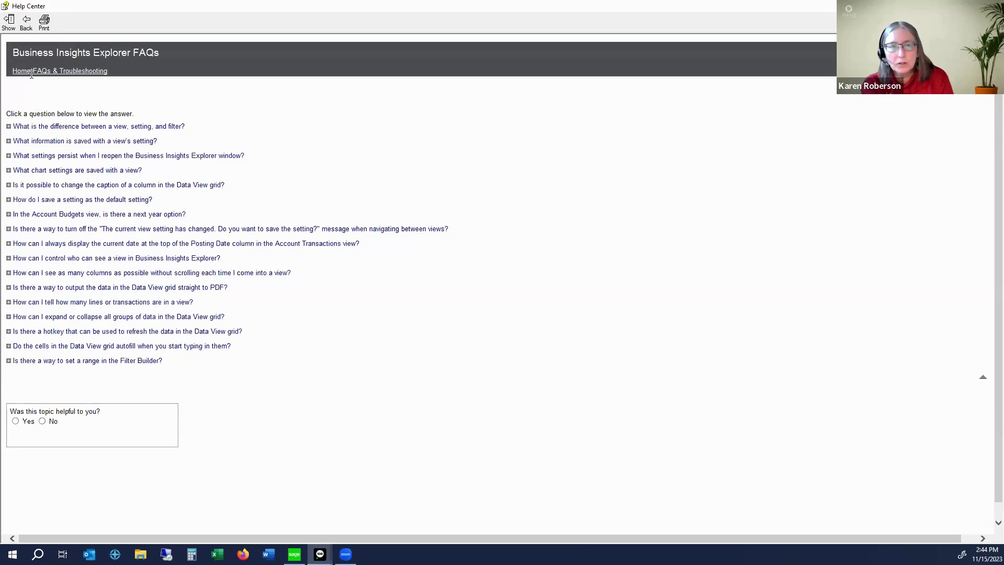
left_click(25, 22)
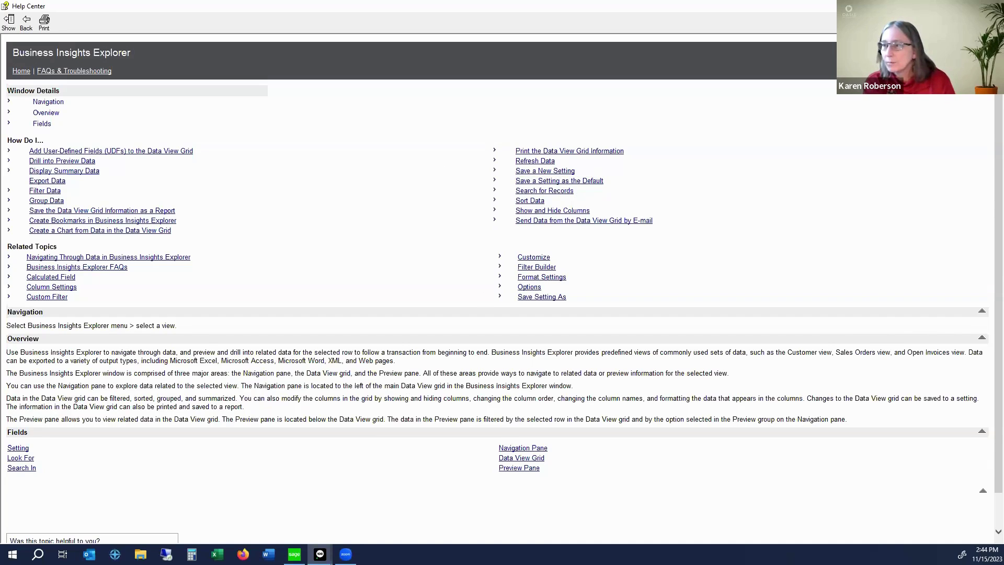
key("alt+F4")
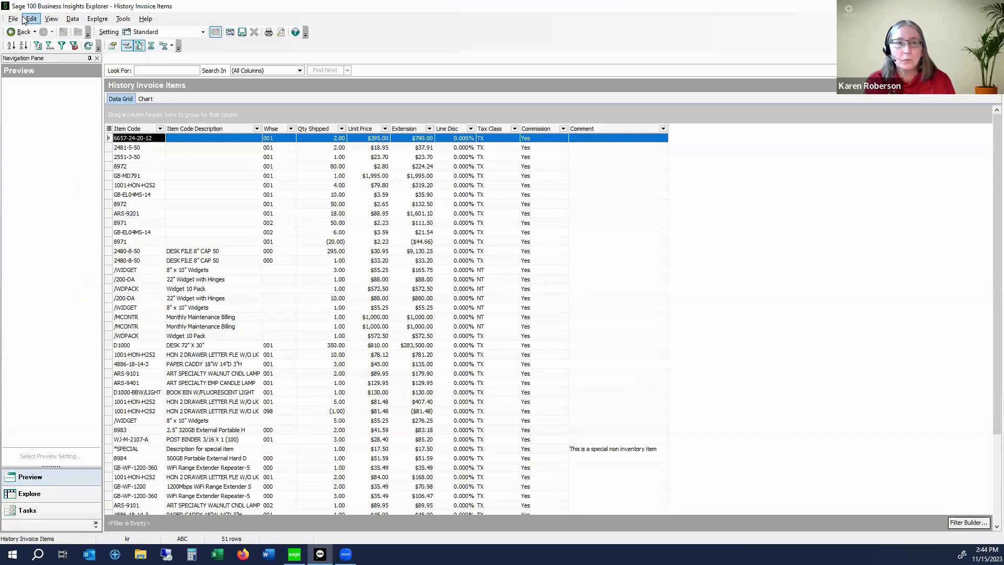
left_click(16, 19)
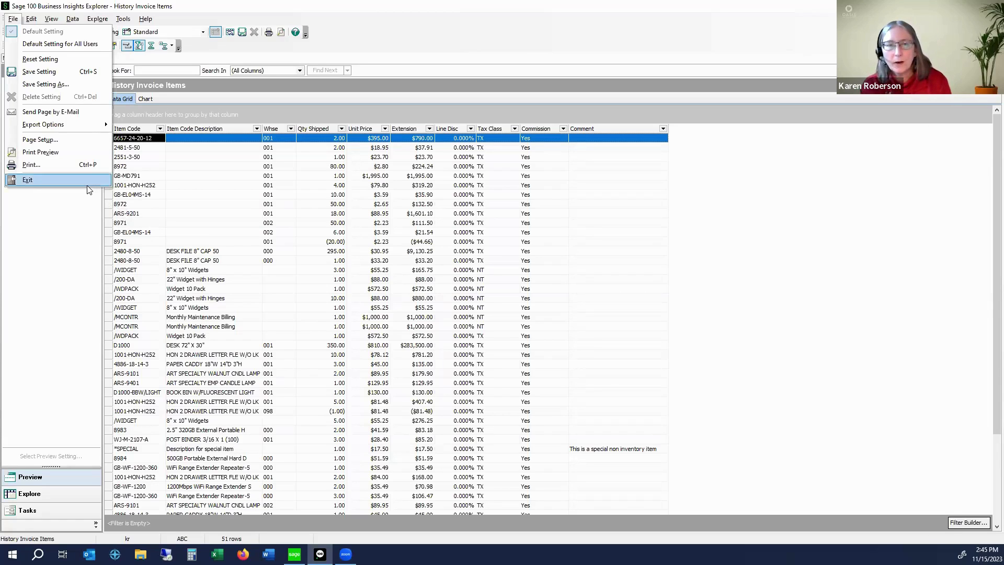
left_click(682, 184)
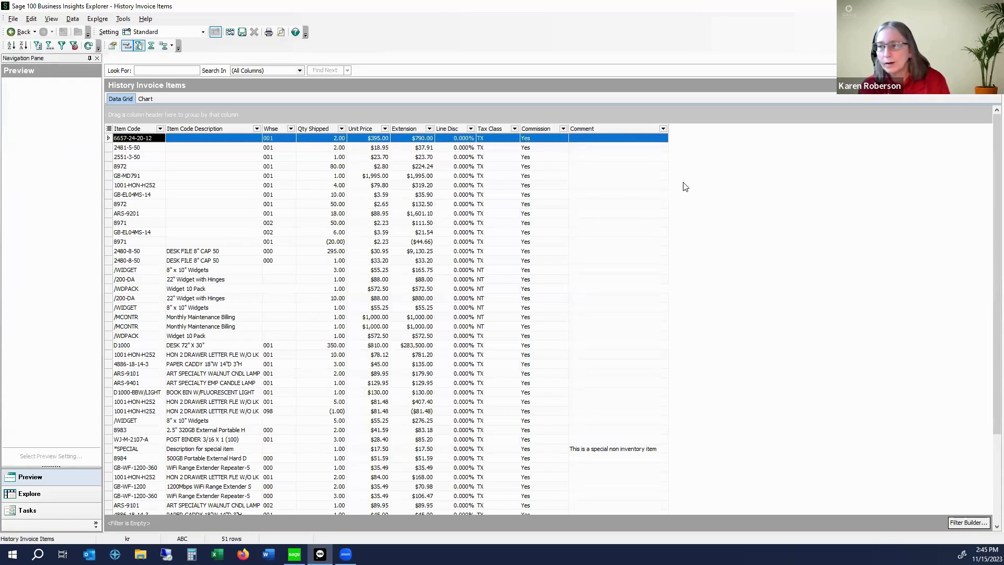